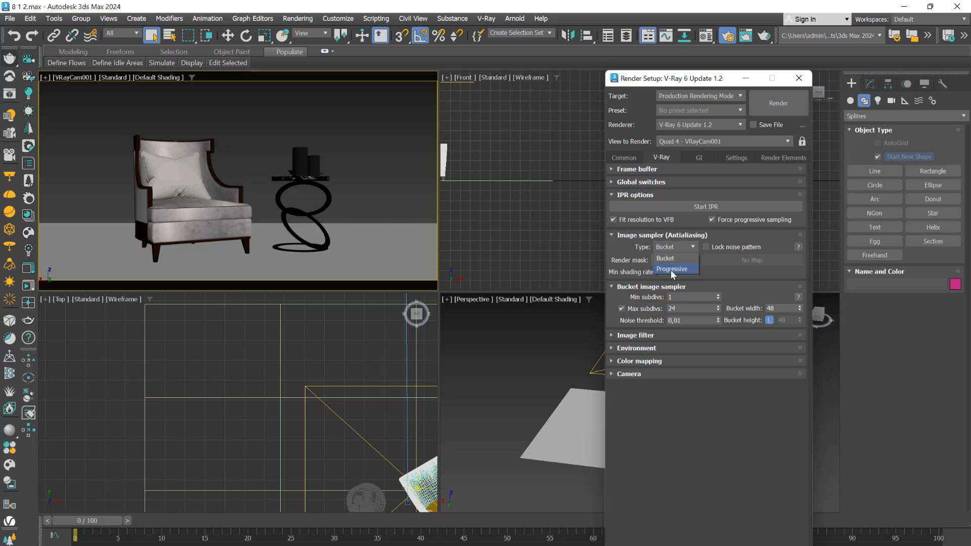
Step: Switch the image sampler type to Progressive and back to Bucket
left_click(671, 270)
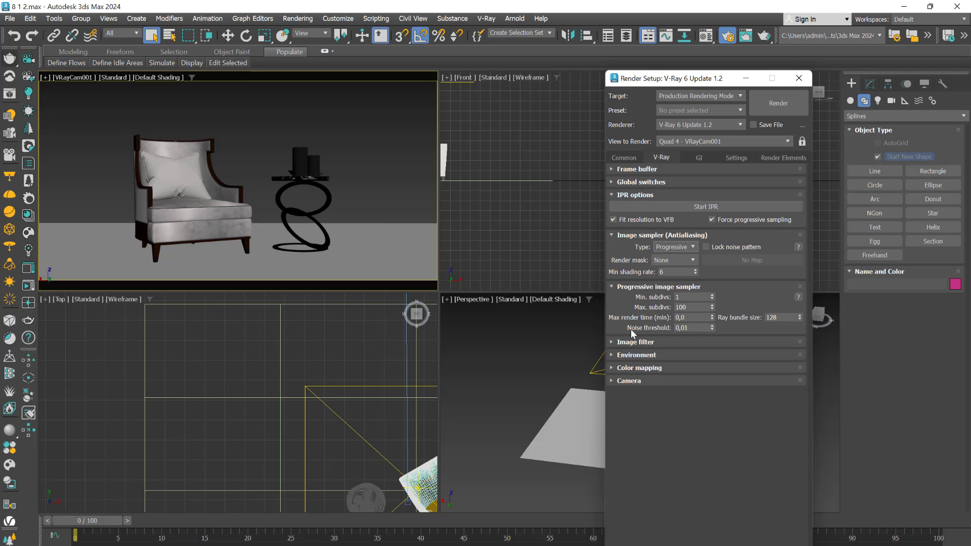
left_click(668, 246)
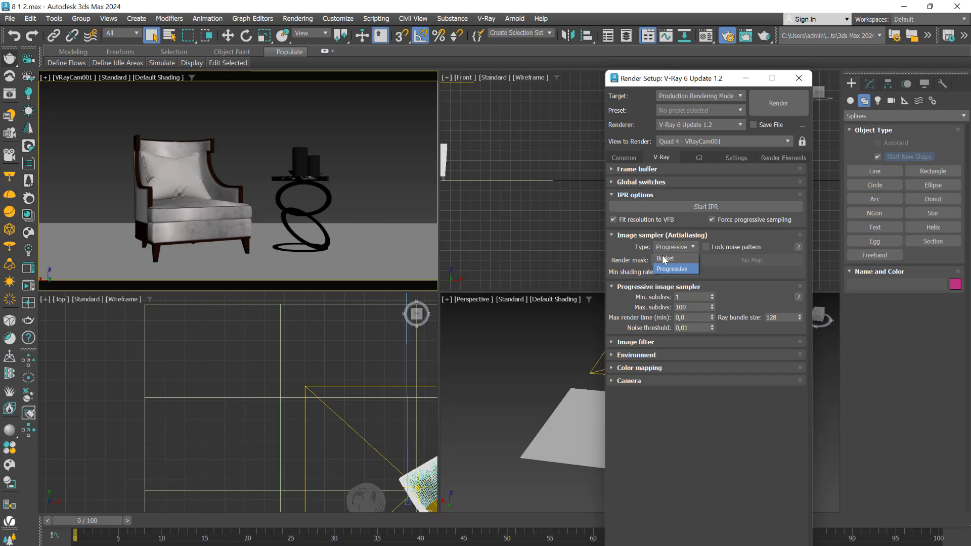
left_click(665, 259)
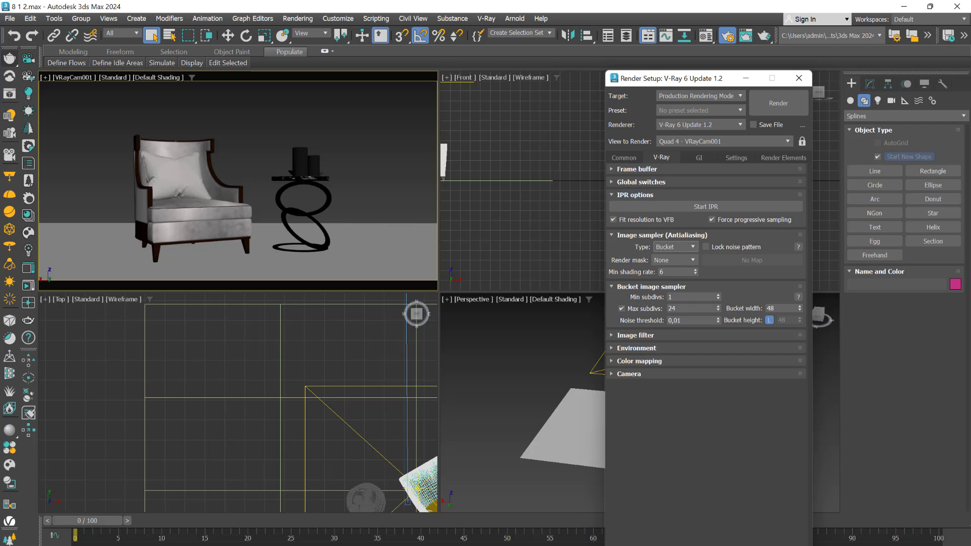
Step: Switch to Photoshop to view the image sampler pass diagram and return to 3ds Max
mouse_move(663, 545)
left_click(581, 540)
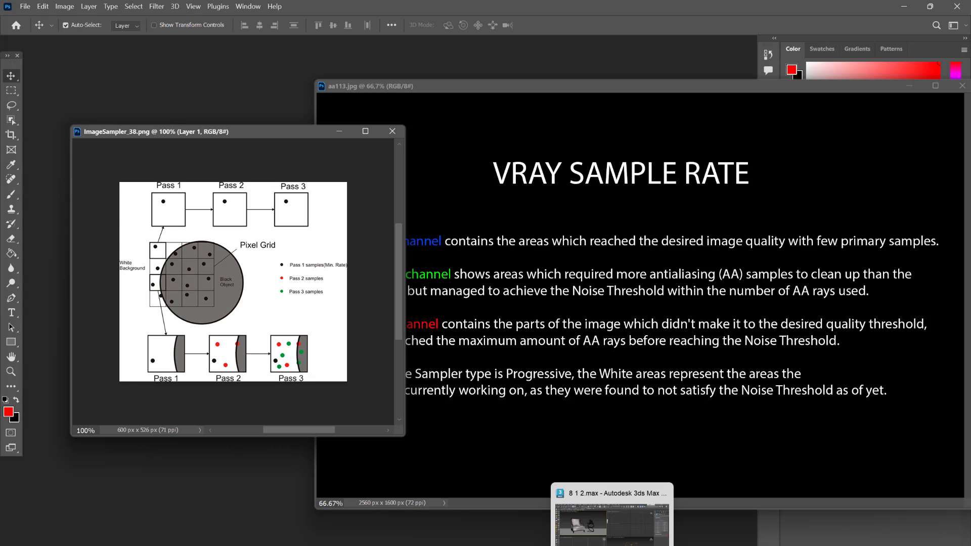
left_click(611, 539)
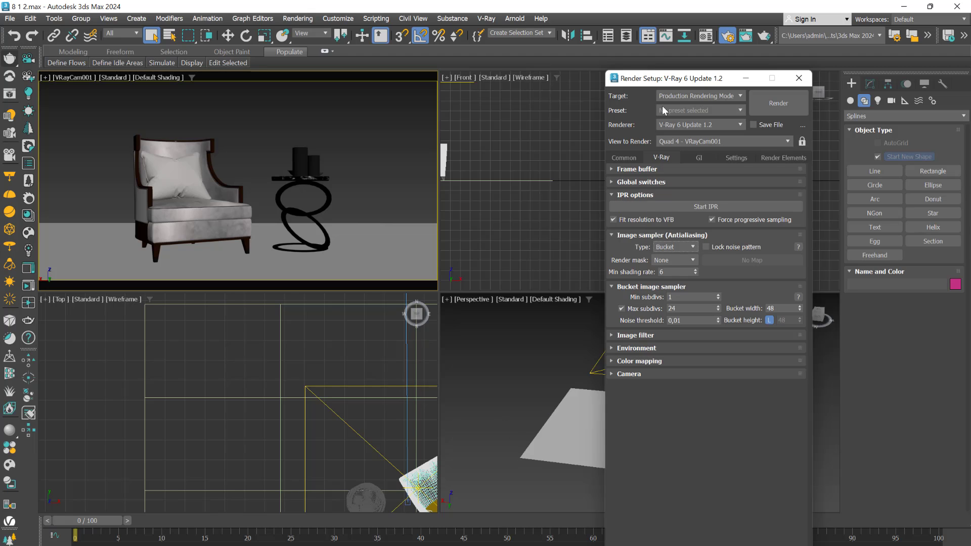
Step: Draw a rectangle spline on the empty ground beside the floor plane in the perspective view to represent one pixel
left_click_drag(669, 82, 847, 394)
middle_click_drag(501, 449, 521, 407)
scroll(602, 436, "down", 3)
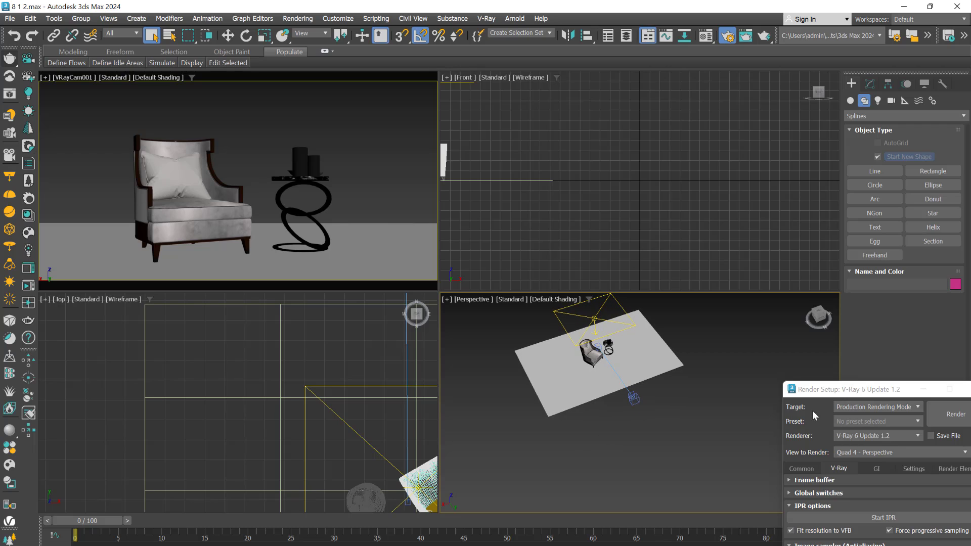
left_click_drag(858, 391, 828, 209)
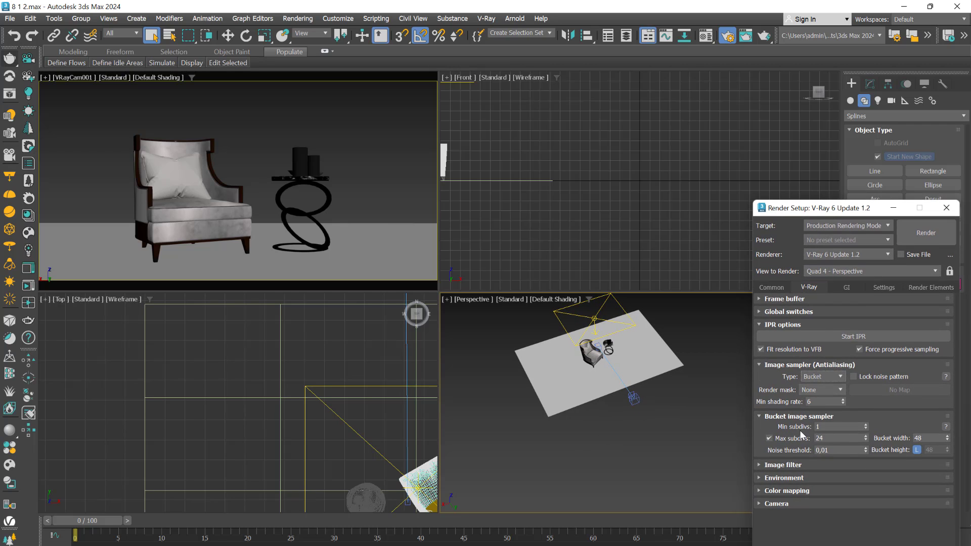
double_click(818, 427)
scroll(621, 433, "up", 8)
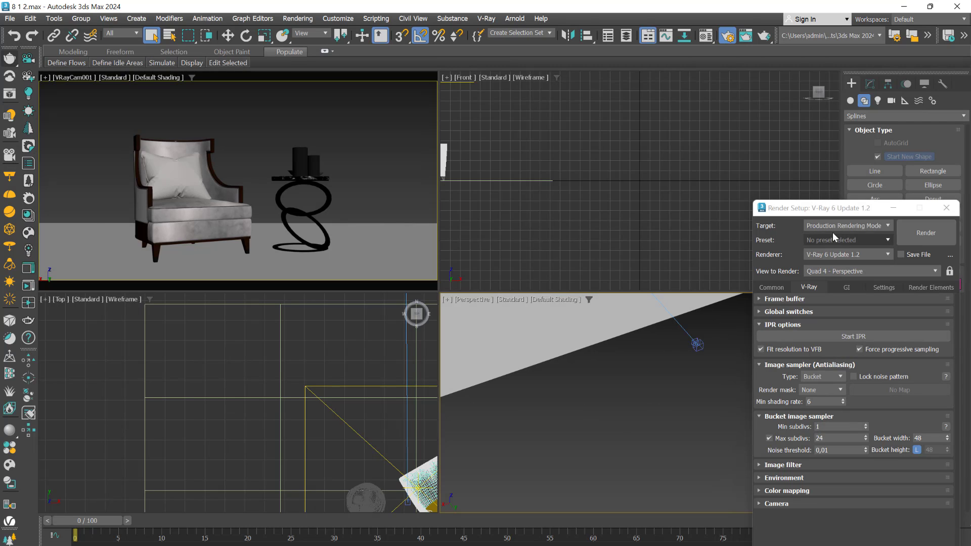
left_click_drag(829, 211, 889, 319)
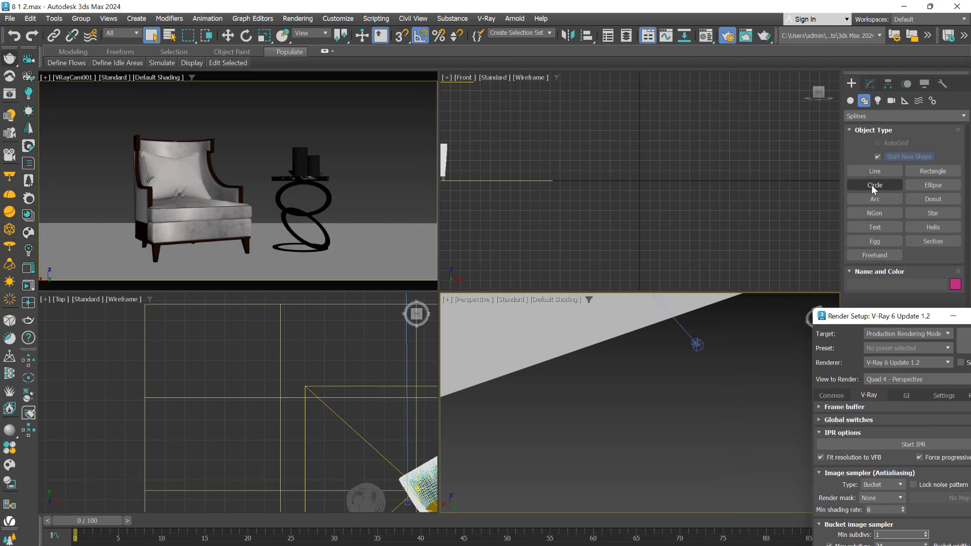
left_click(933, 171)
left_click_drag(520, 414, 645, 450)
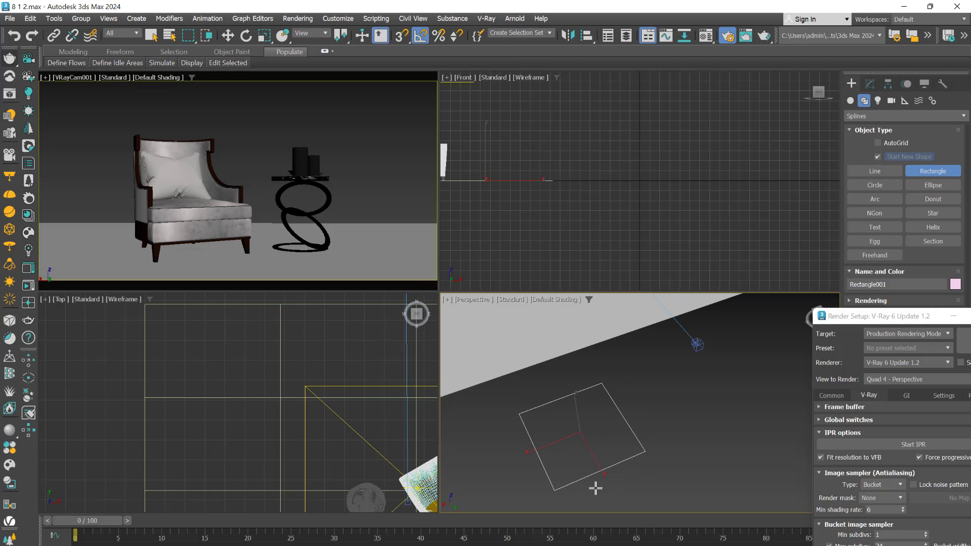
right_click(669, 423)
Step: Show the rendered interior in the V-Ray Frame Buffer and examine its individual pixels at 12800% magnification
left_click(9, 95)
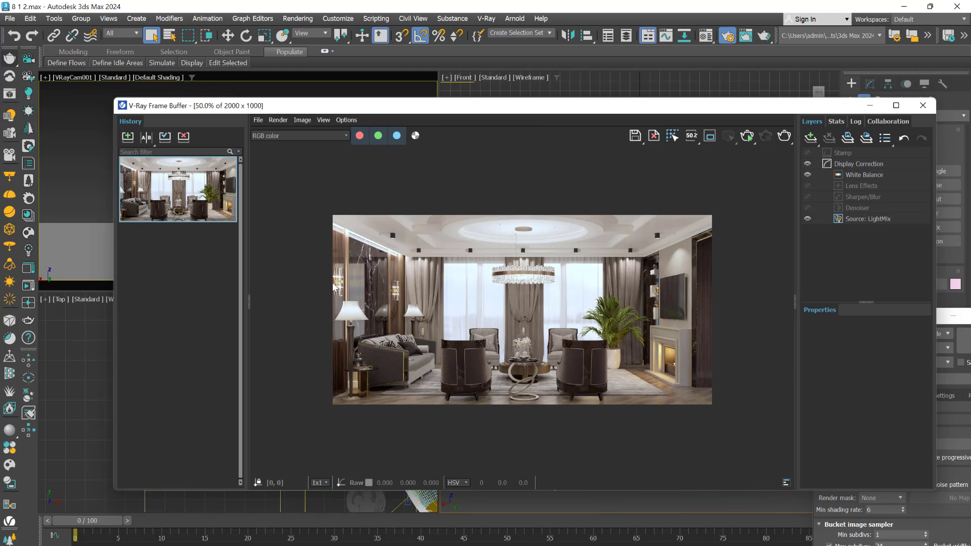
scroll(414, 381, "up", 4)
scroll(733, 418, "down", 1)
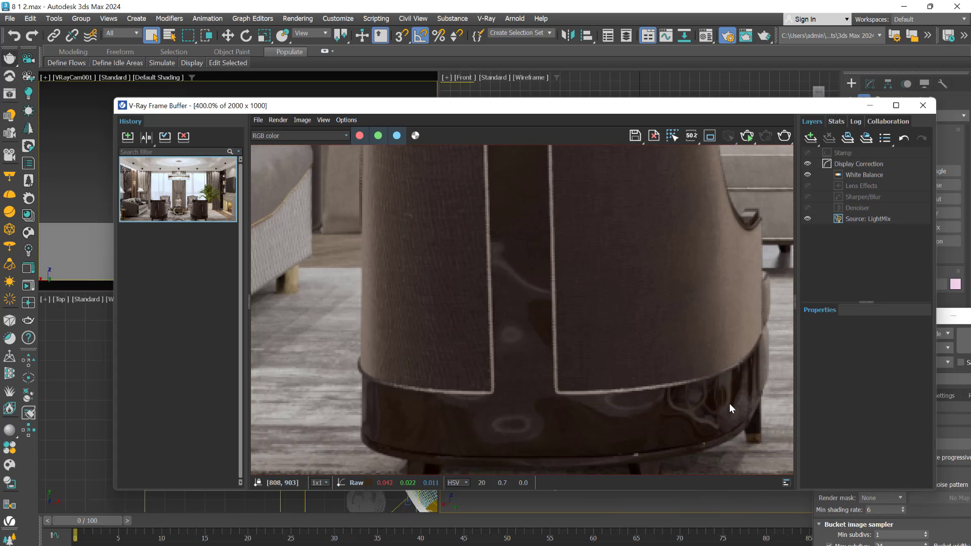
scroll(657, 412, "down", 2)
scroll(441, 423, "up", 6)
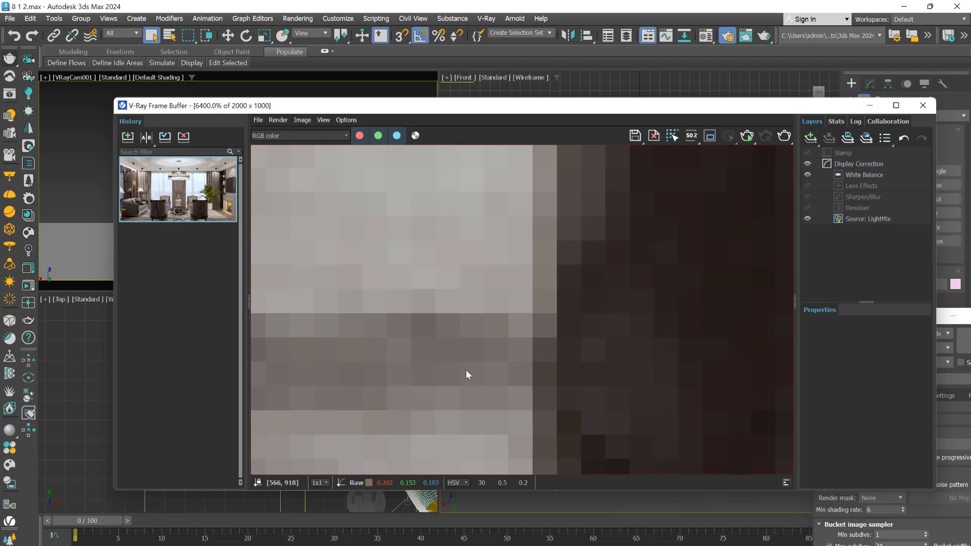
scroll(506, 380, "up", 1)
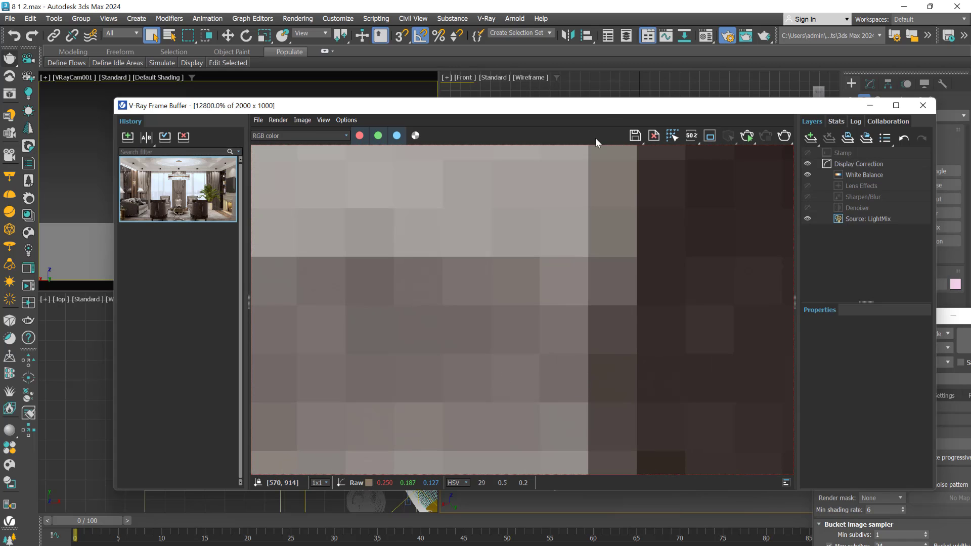
left_click_drag(607, 110, 558, 537)
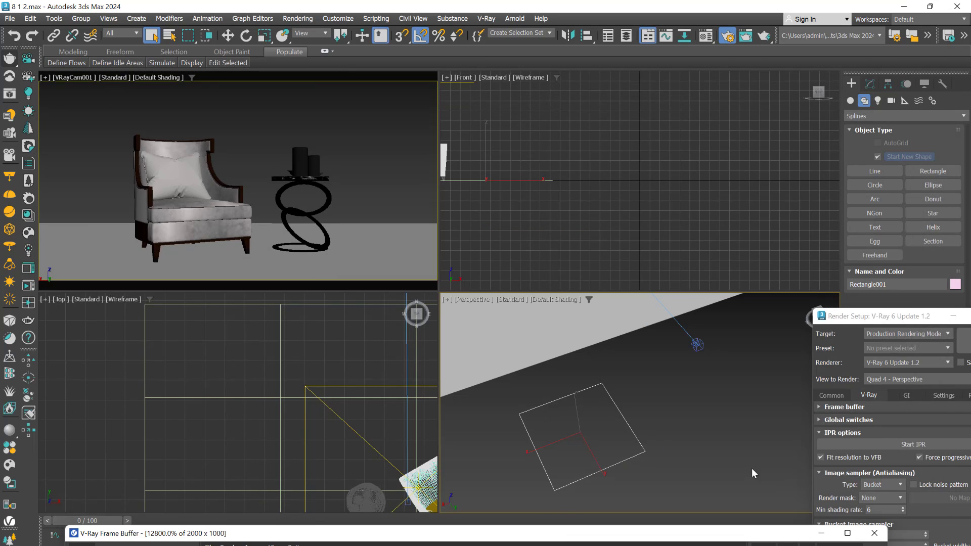
Step: Set the bucket image sampler's Max subdivs to 1
left_click_drag(905, 317, 815, 133)
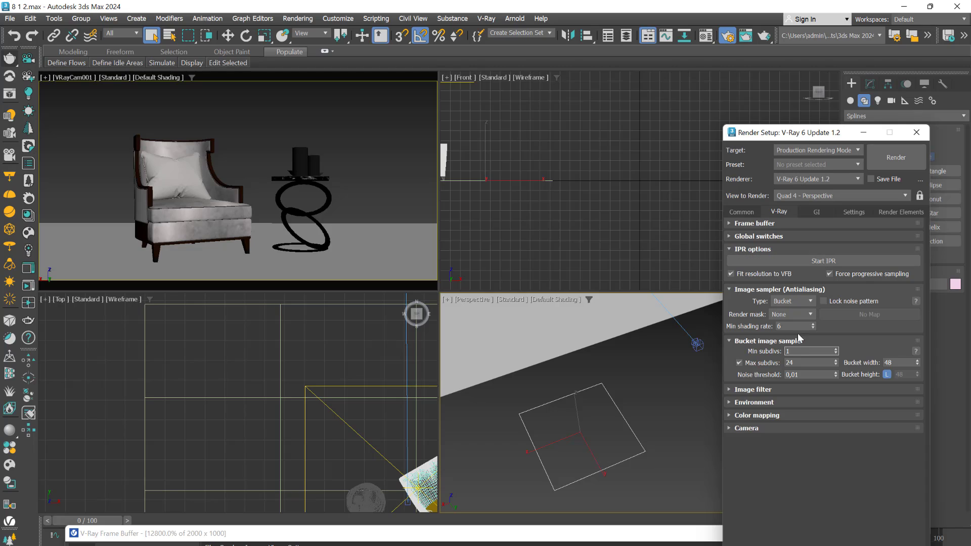
left_click(800, 363)
type("1")
Step: Review the magnified render pixels and the sampler diagram in Photoshop, return to 3ds Max and put the frame buffer aside
left_click(528, 534)
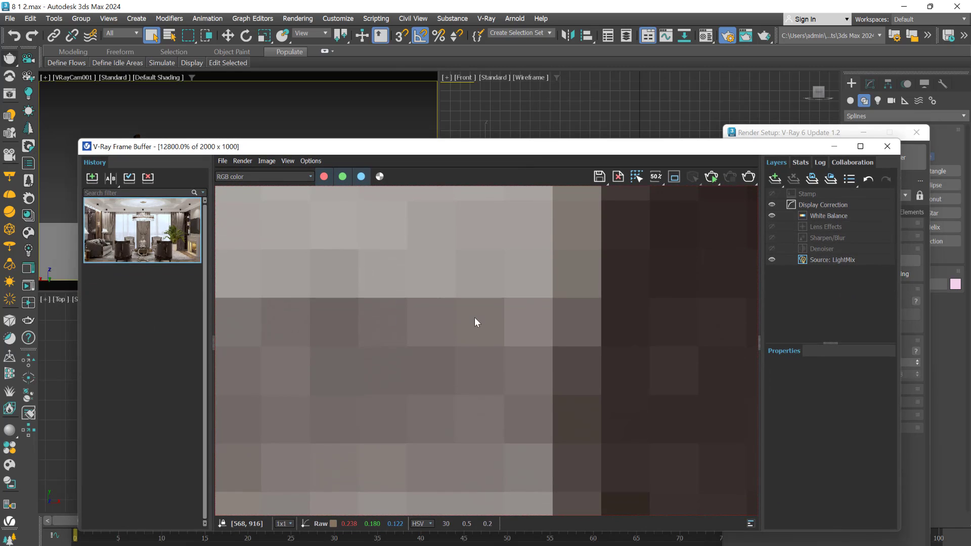
left_click(658, 536)
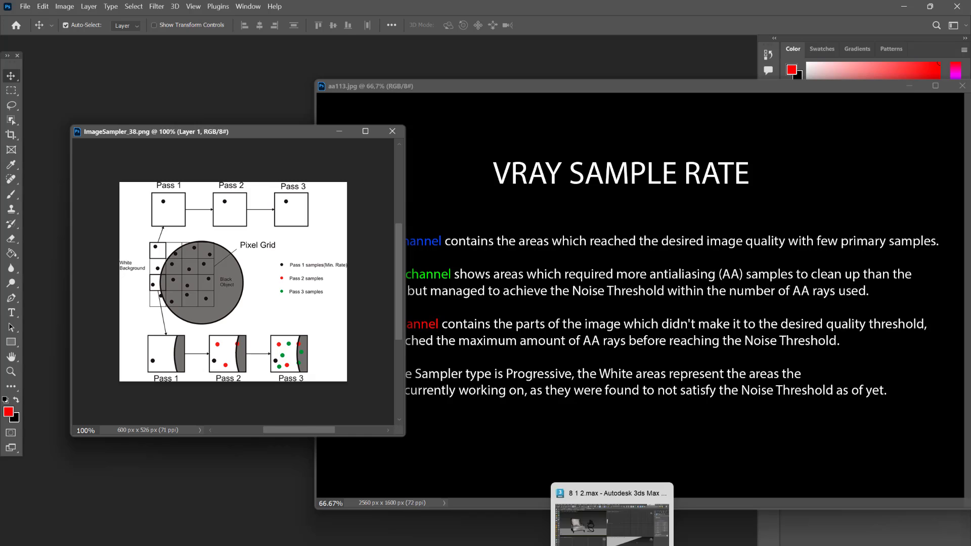
left_click(647, 488)
left_click(834, 146)
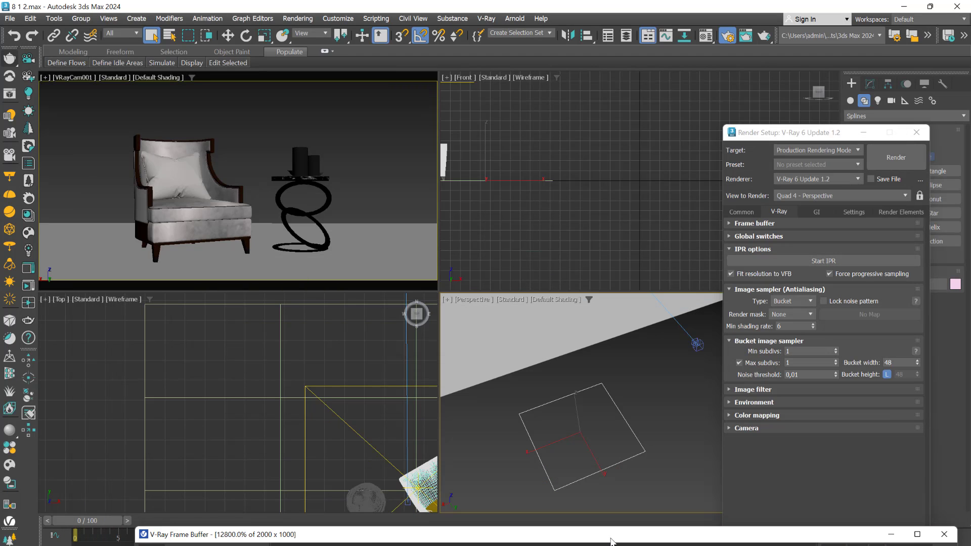
Step: Raise Max subdivs to 2 and clone the pixel rectangle along the Y axis as a single copy
left_click(836, 361)
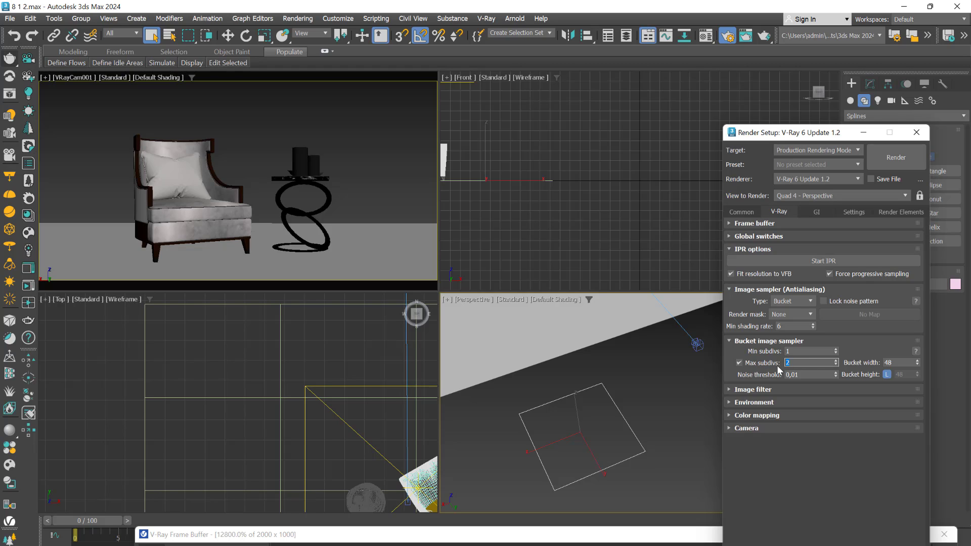
scroll(605, 435, "down", 2)
middle_click_drag(607, 437, 583, 426)
scroll(589, 406, "down", 2)
key("w")
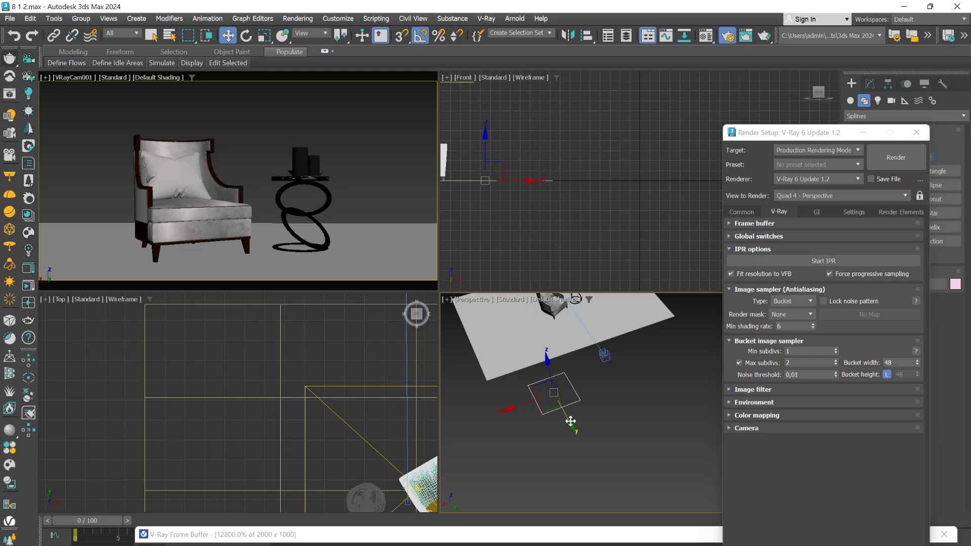
left_click_drag(571, 423, 595, 472, "shift")
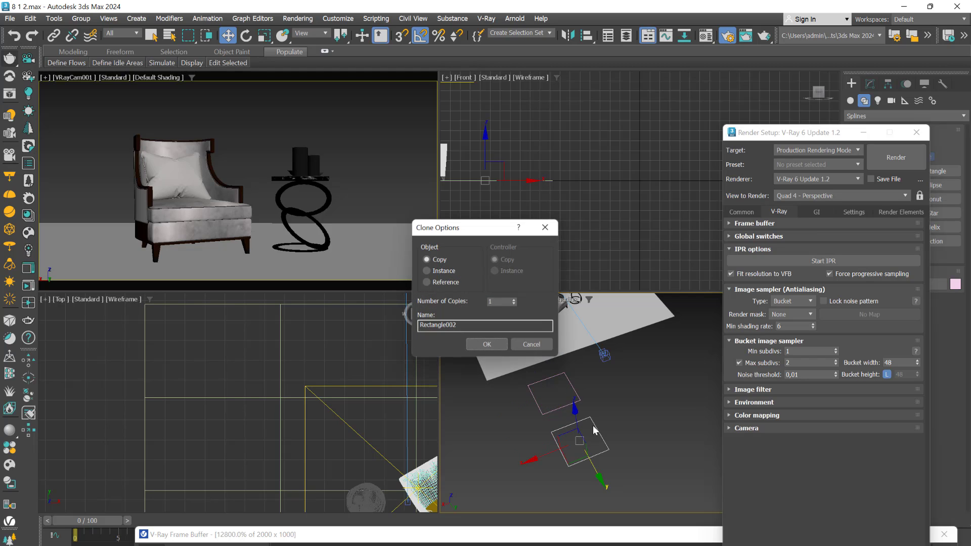
left_click(487, 345)
Step: Draw a snapped rectangle from the copied rectangle's corner to its centre so that it covers one quarter
left_click_drag(809, 132, 881, 341)
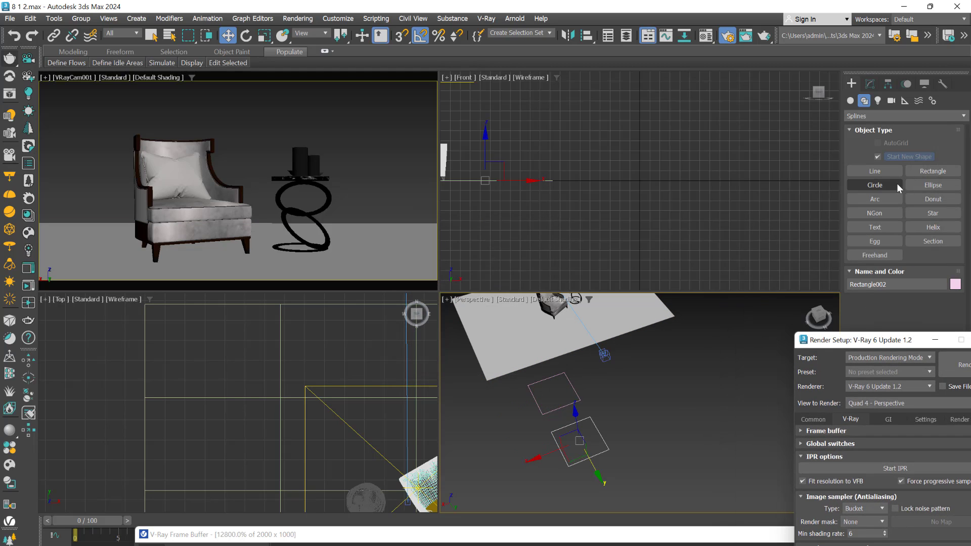
left_click(934, 172)
scroll(582, 446, "up", 4)
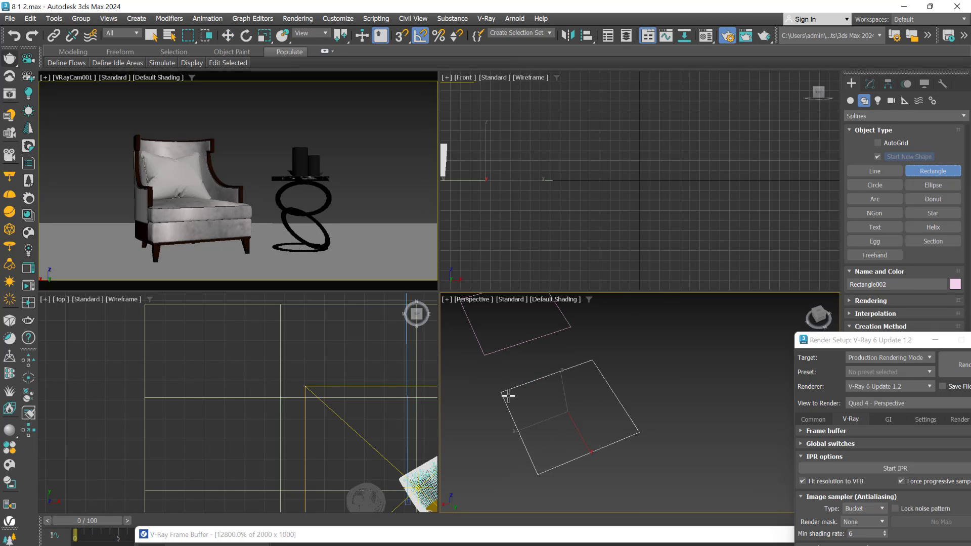
key("s")
left_click_drag(501, 392, 569, 410)
Step: Copy the quarter rectangle along the Y axis and clone both quarters along the X axis to fill the large rectangle
key("w")
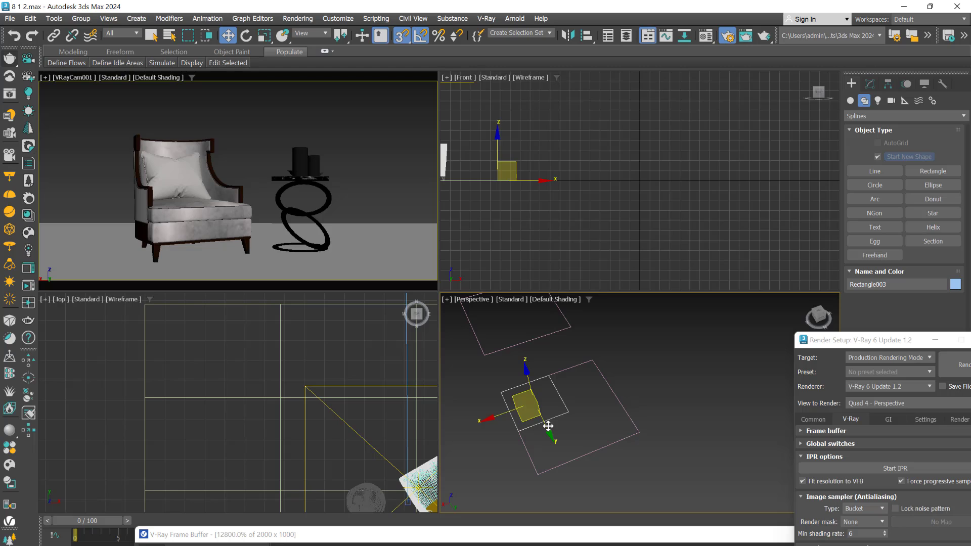
key("s")
mouse_move(548, 432)
left_mouse_down("shift")
mouse_move(571, 472)
mouse_move(575, 458)
mouse_move(551, 405)
left_mouse_up("shift")
key("Return")
left_click(585, 423)
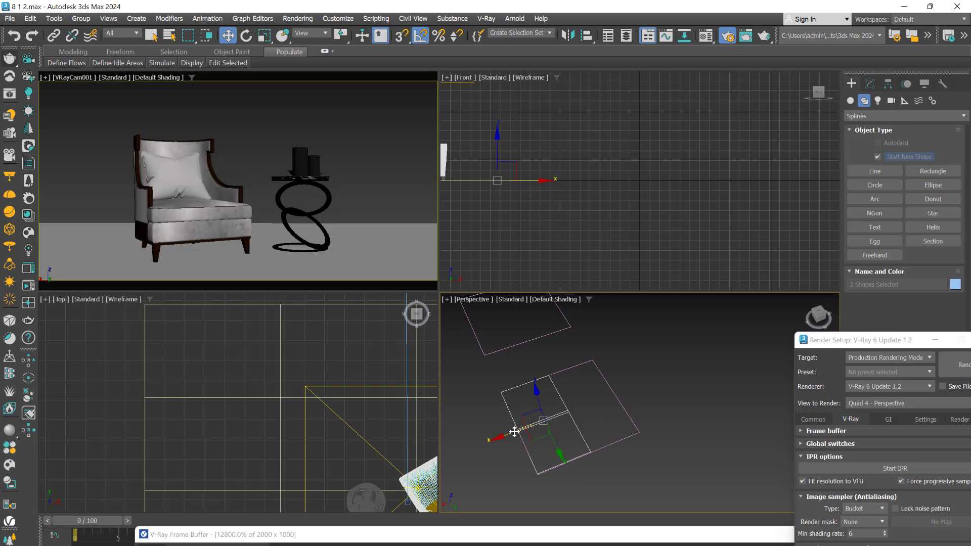
left_click_drag(510, 435, 557, 413, "shift")
left_click(498, 346)
left_click(554, 456)
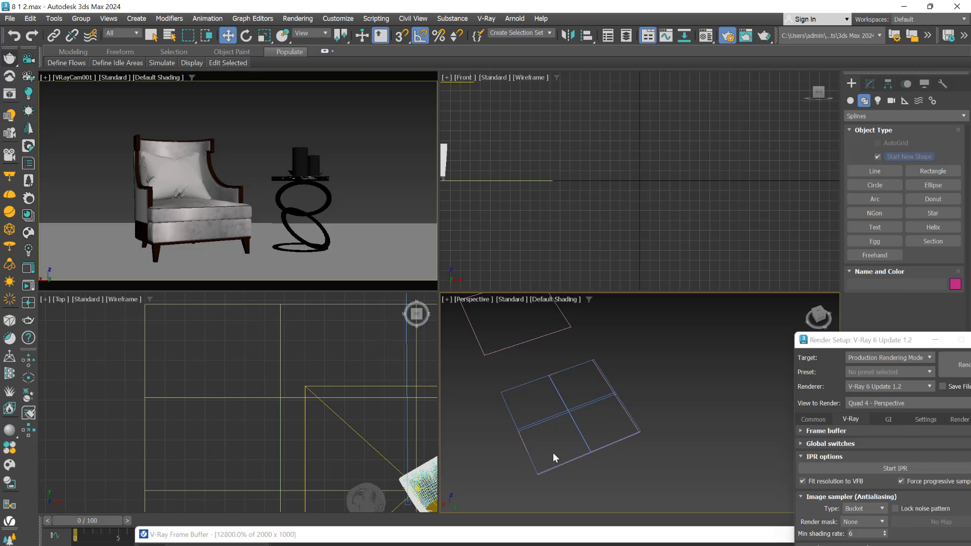
Step: Move the large undivided rectangle along the X axis clear of the four quarters and check the quarters individually
left_click(533, 385)
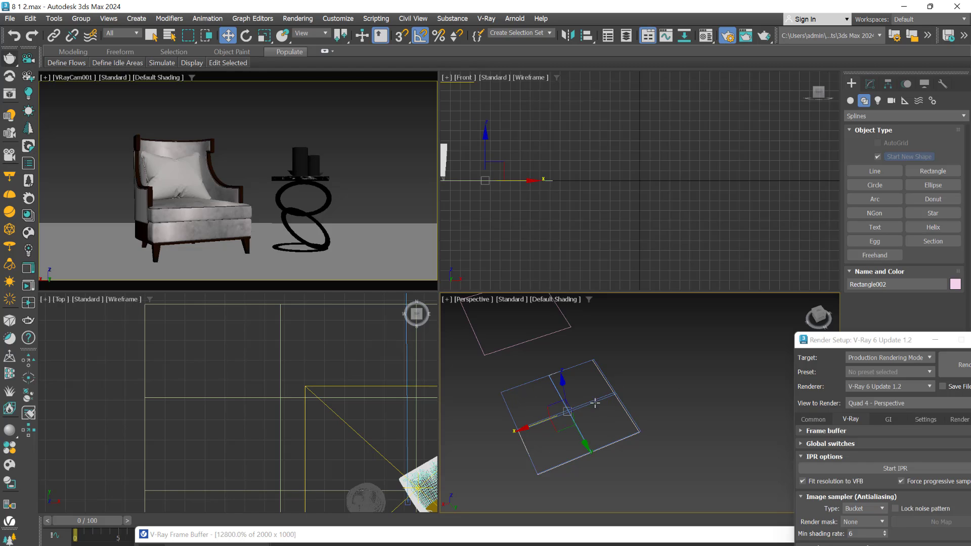
left_click(563, 413)
left_click(565, 413)
left_click(528, 452)
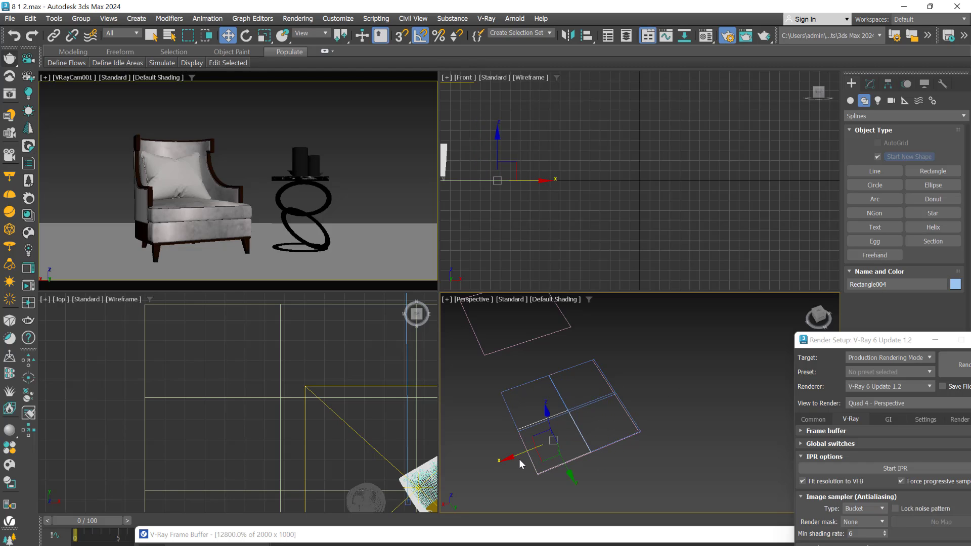
left_click_drag(529, 425, 661, 384)
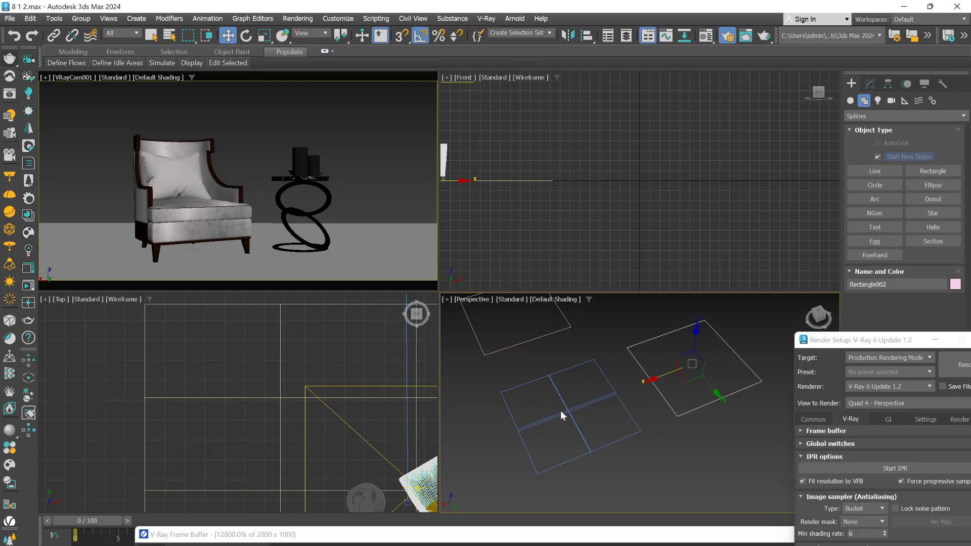
left_click(525, 389)
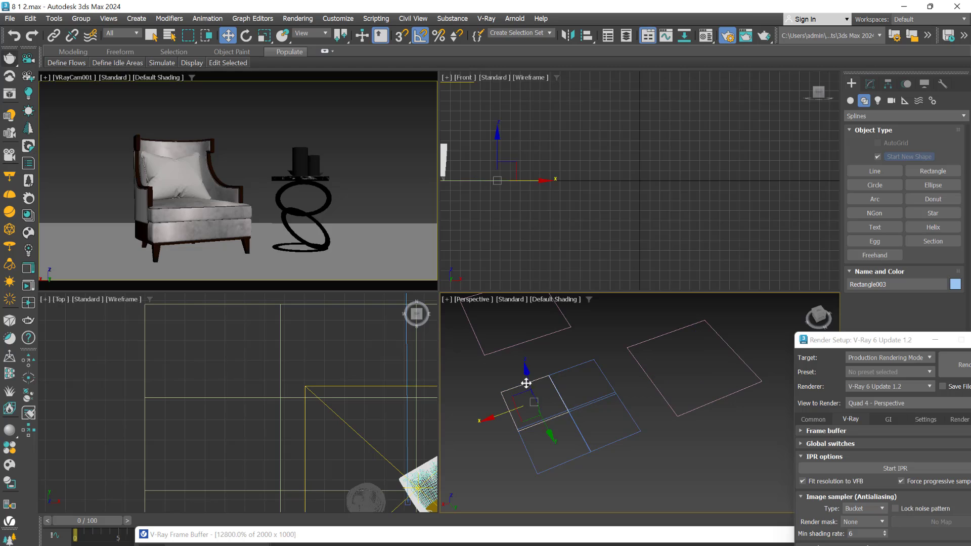
left_click(606, 398)
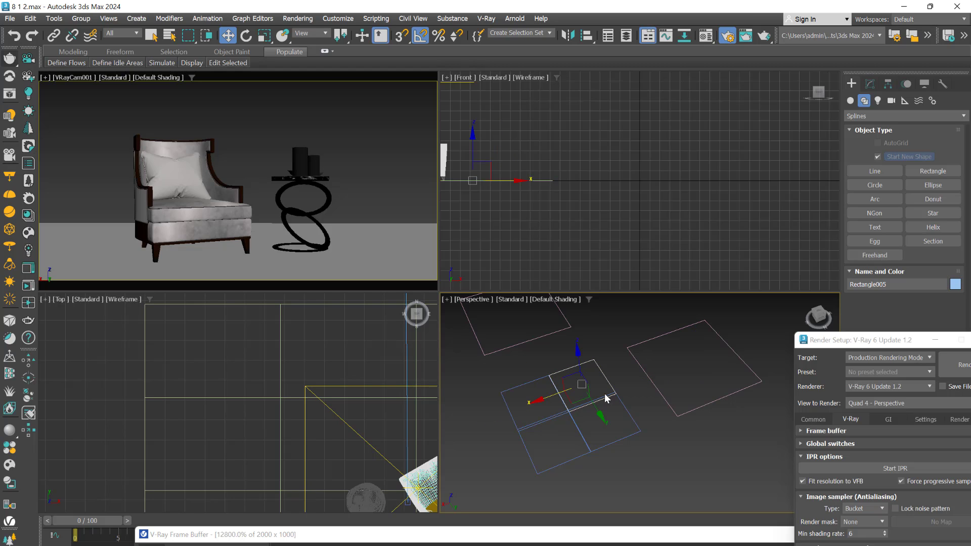
left_click(559, 464)
left_click(560, 492)
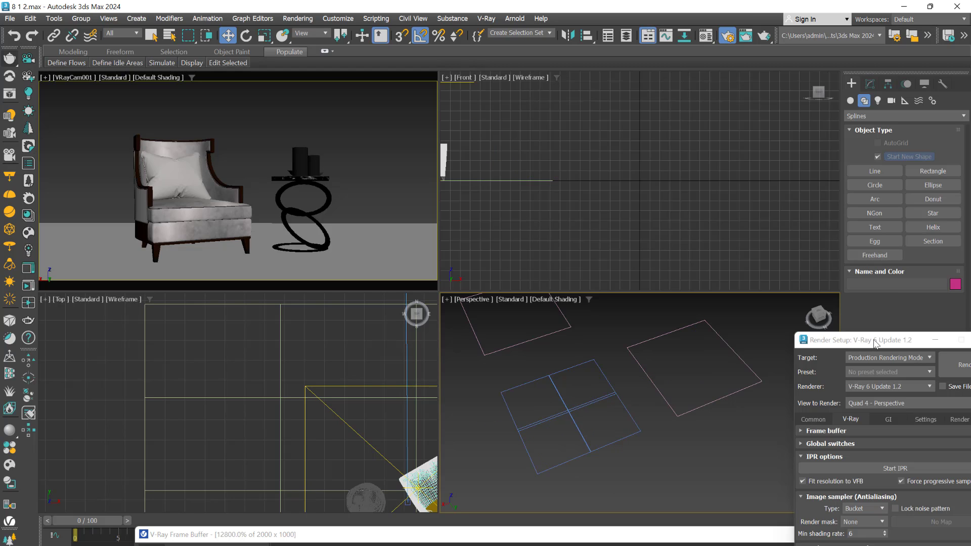
Step: Set the bucket image sampler's Max subdivs to 3
left_click_drag(876, 344, 775, 198)
left_click_drag(769, 427, 745, 428)
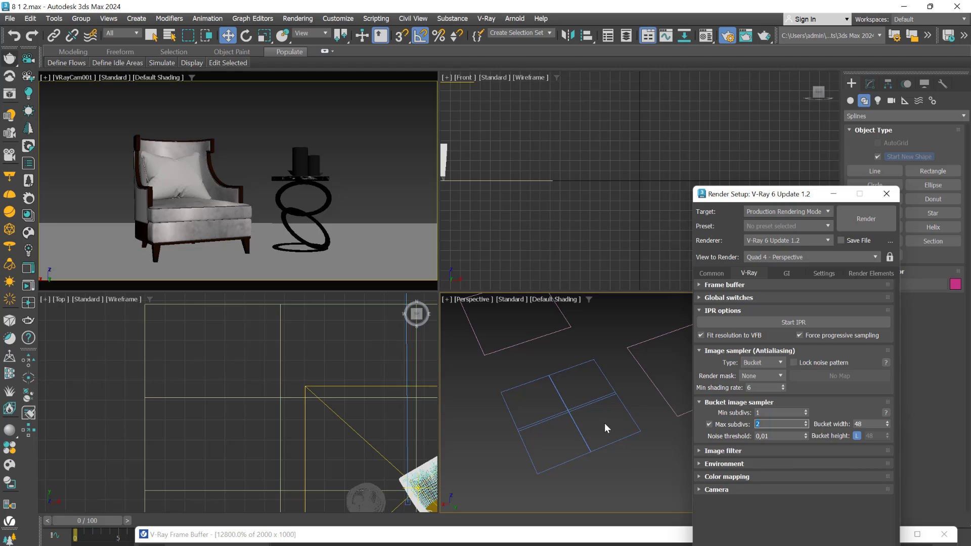
left_click_drag(764, 413, 753, 414)
left_click(767, 424)
left_click_drag(773, 424, 748, 424)
type("3")
Step: Copy the large undivided rectangle along the Y axis to the far side of the four-quarter grid
scroll(512, 466, "down", 5)
middle_click_drag(547, 492, 550, 460)
left_click(523, 356)
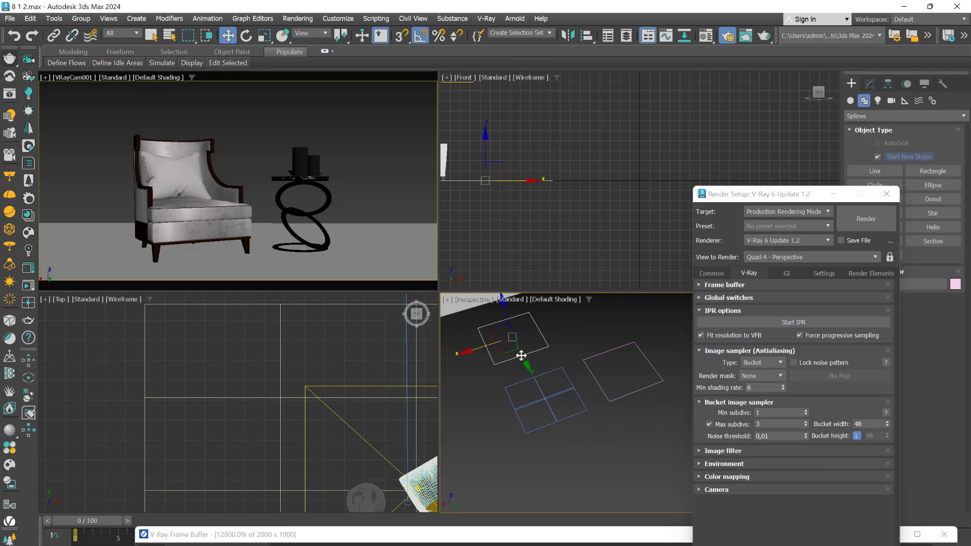
mouse_move(517, 356)
left_mouse_down("shift")
mouse_move(616, 488)
mouse_move(590, 457)
left_mouse_up("shift")
left_click(484, 345)
middle_click_drag(514, 398, 505, 352)
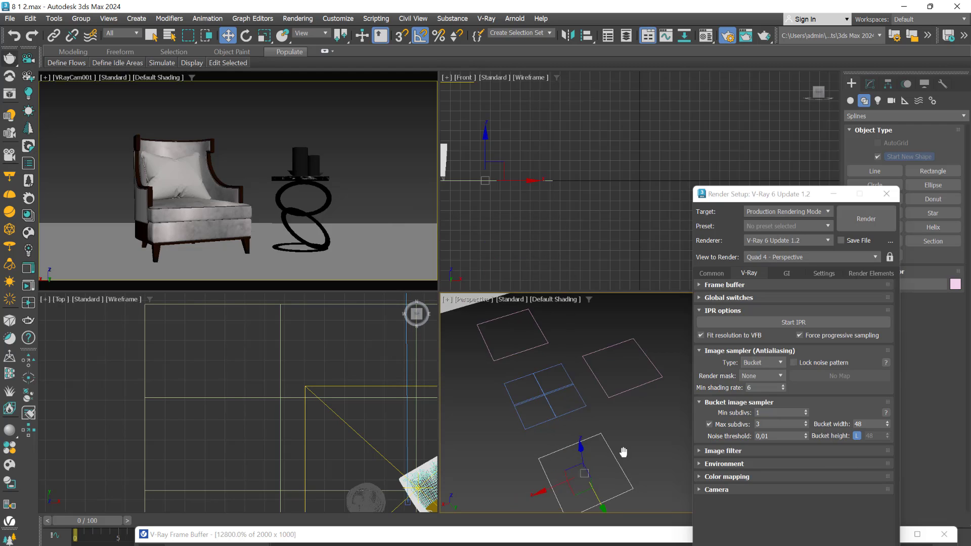
Step: Draw a rectangle covering about one ninth of the newly copied rectangle from its corner and clone it twice along the Y axis
left_click_drag(793, 193, 850, 272)
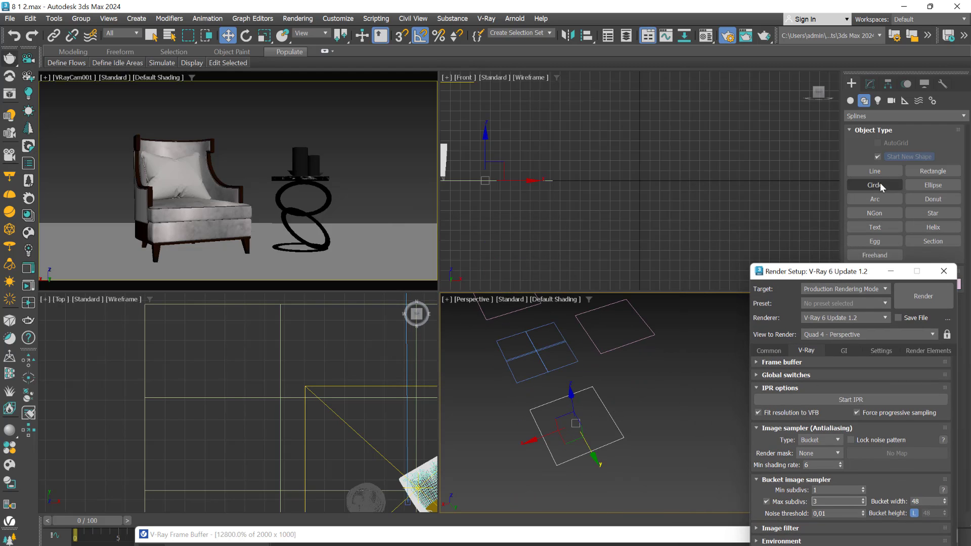
left_click(922, 171)
scroll(566, 425, "up", 4)
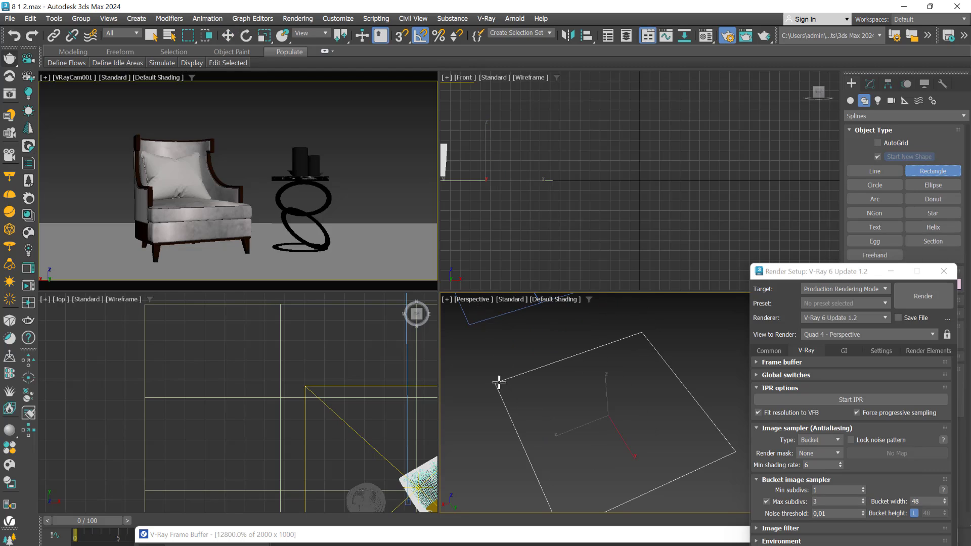
mouse_move(497, 382)
left_mouse_down()
mouse_move(554, 419)
mouse_move(558, 403)
mouse_move(567, 407)
mouse_move(583, 470)
mouse_move(570, 473)
mouse_move(596, 516)
left_mouse_up()
key("w")
left_click(486, 343)
left_click(486, 345)
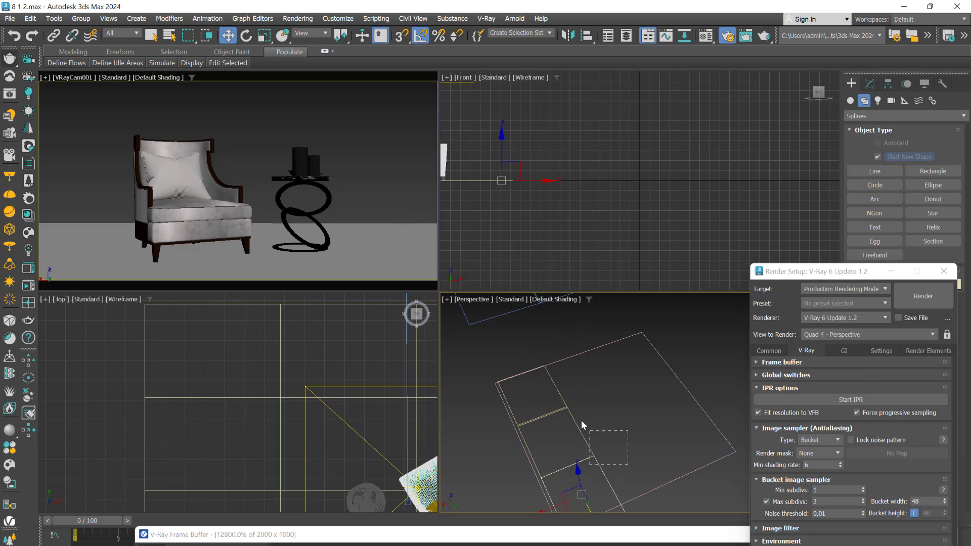
Step: Shift the column of three small rectangles slightly along the X axis and scale it to fit within the large rectangle
middle_click_drag(567, 407, 537, 447, "alt")
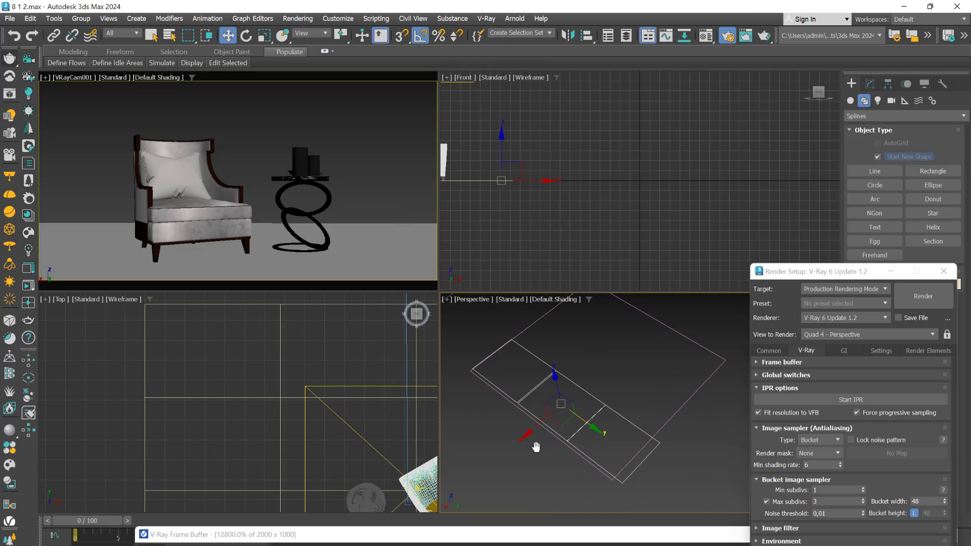
left_click_drag(532, 427, 529, 430)
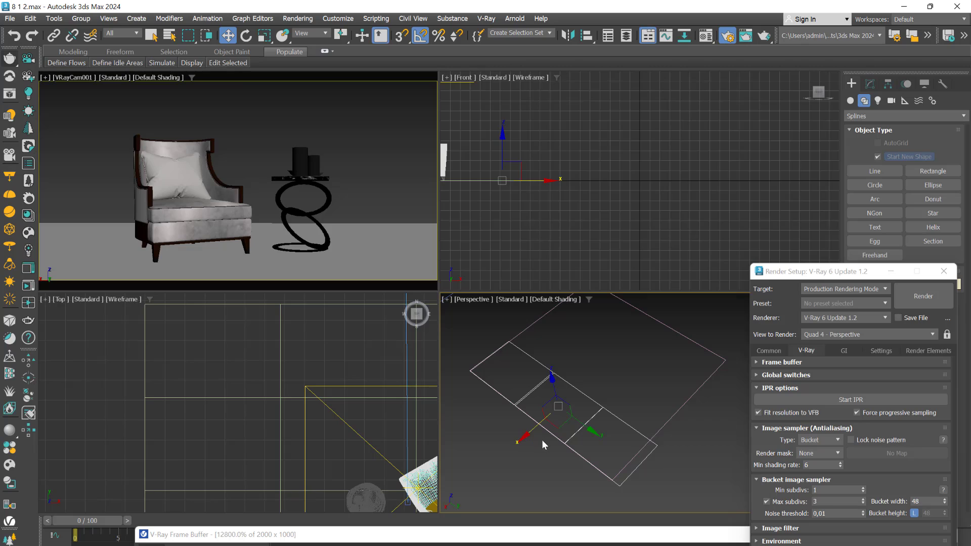
key("r")
left_click_drag(588, 434, 556, 423)
key("w")
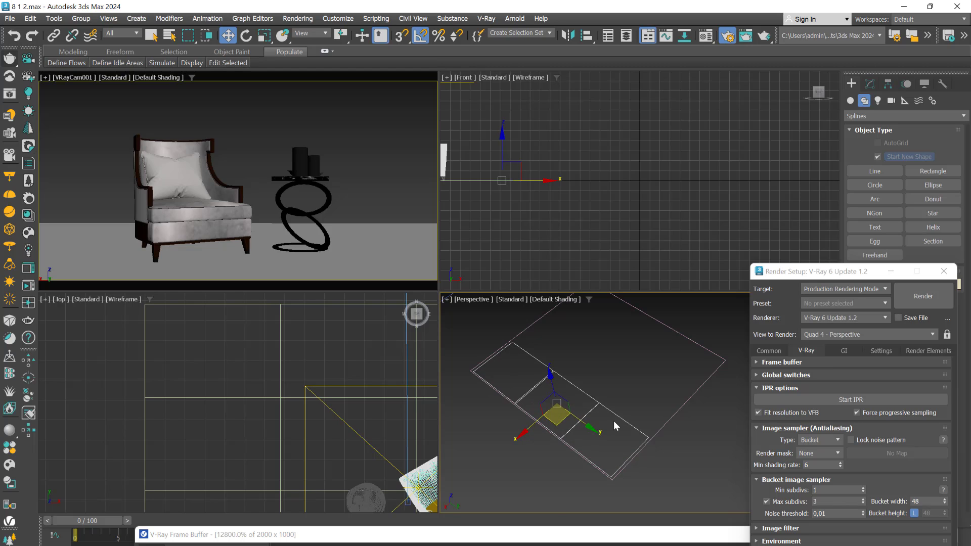
Step: Clone the column of three along the X axis to form a three-by-three grid and scale it along X to fill the large rectangle
middle_click_drag(614, 421, 561, 441, "alt")
mouse_move(507, 422)
left_mouse_down("shift")
mouse_move(568, 425)
mouse_move(559, 427)
left_mouse_up("shift")
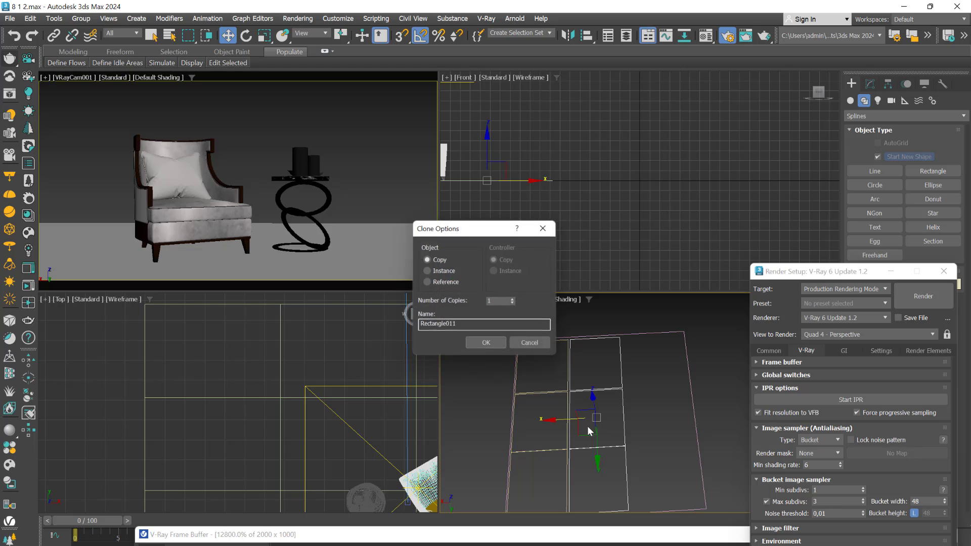
left_click(487, 344)
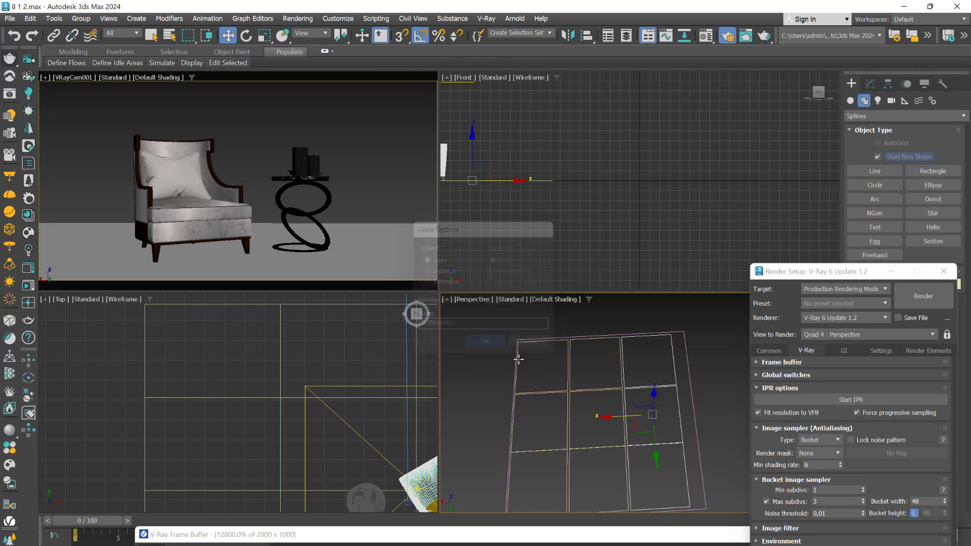
left_click_drag(532, 363, 532, 362)
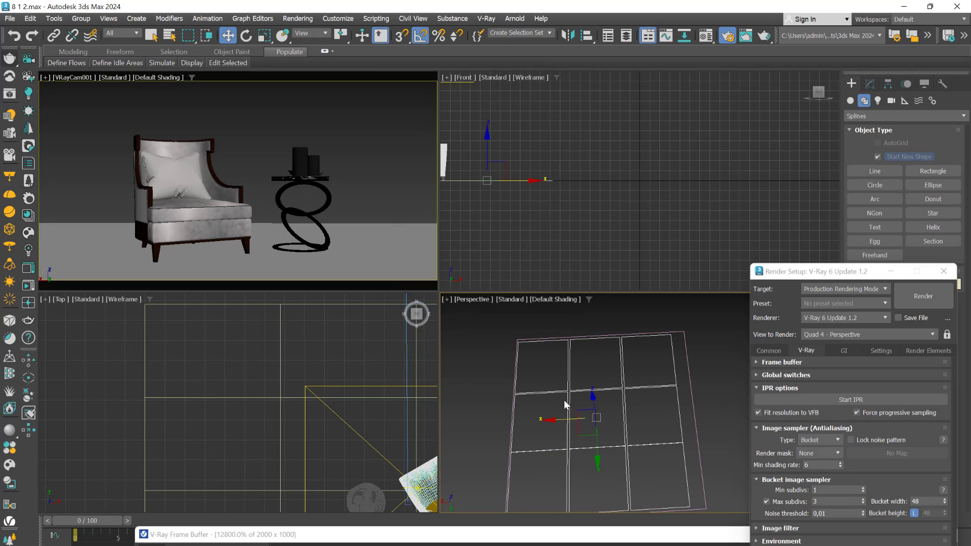
key("r")
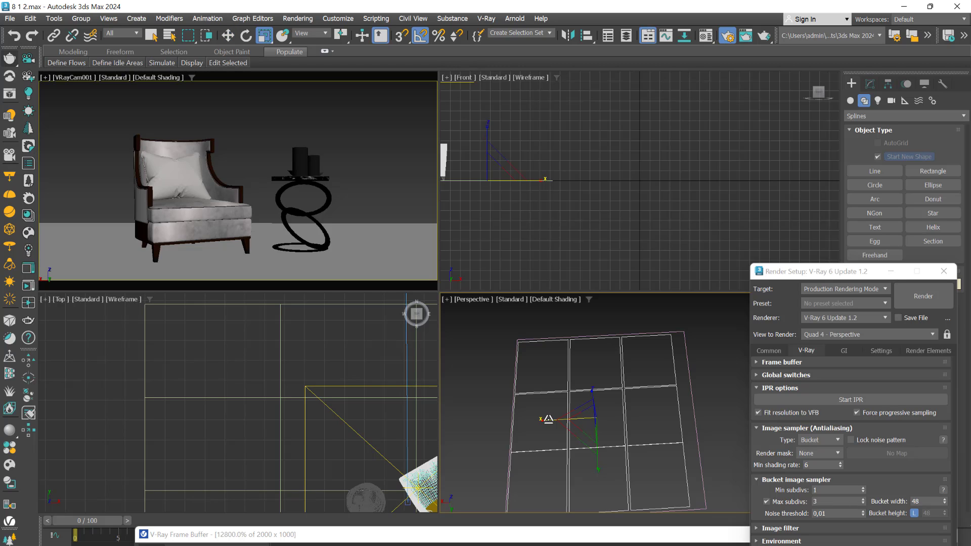
left_click_drag(548, 420, 567, 419)
key("w")
mouse_move(567, 419)
middle_mouse_down("alt")
mouse_move(559, 427)
mouse_move(569, 408)
middle_mouse_up("alt")
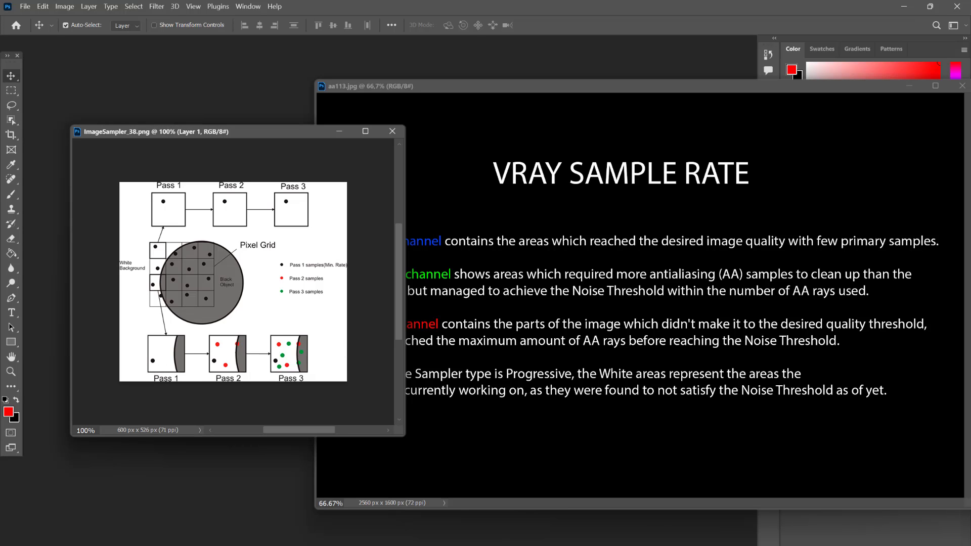
Step: Compare the ImageSampler_38.png sampling diagram in Photoshop with the undivided and divided rectangles in 3ds Max
mouse_move(612, 545)
left_click(607, 526)
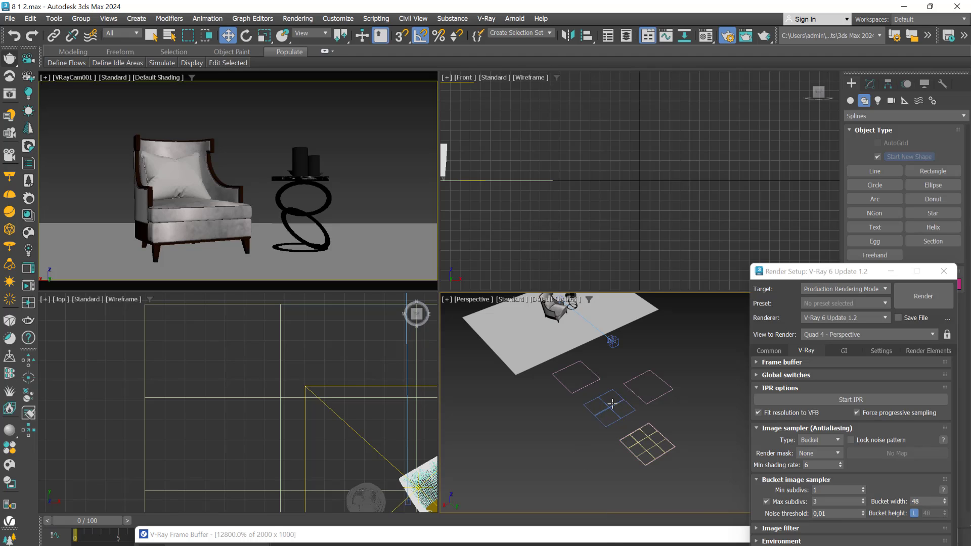
left_click(645, 399)
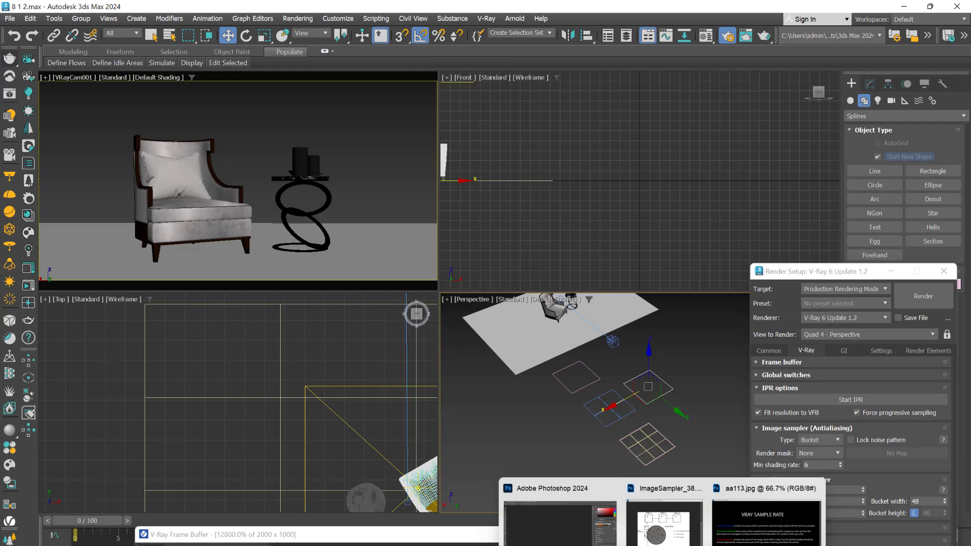
left_click(636, 544)
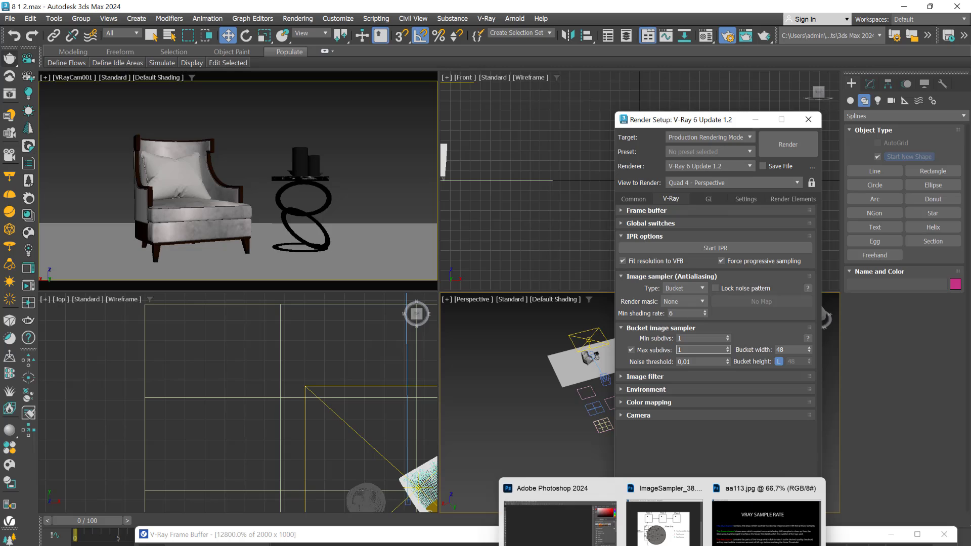
left_click(664, 543)
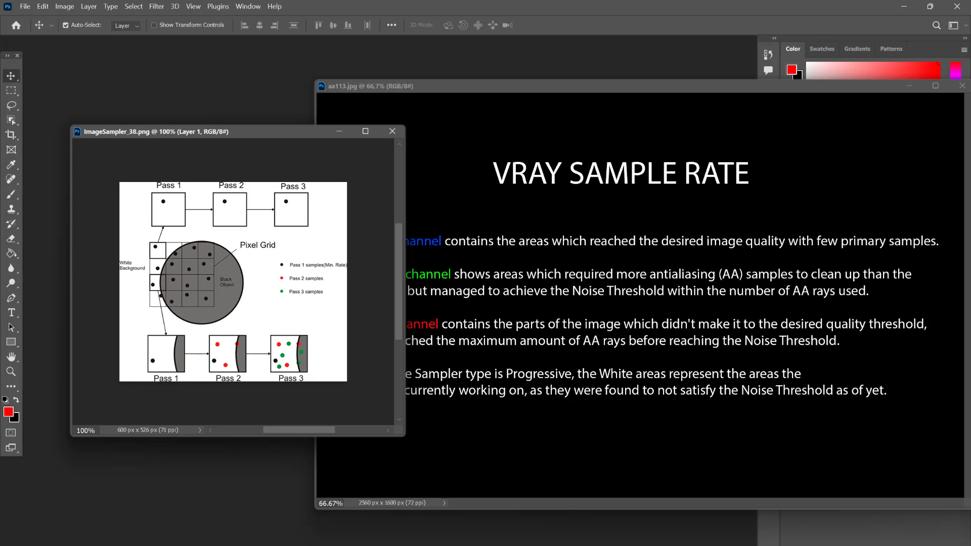
left_click(579, 496)
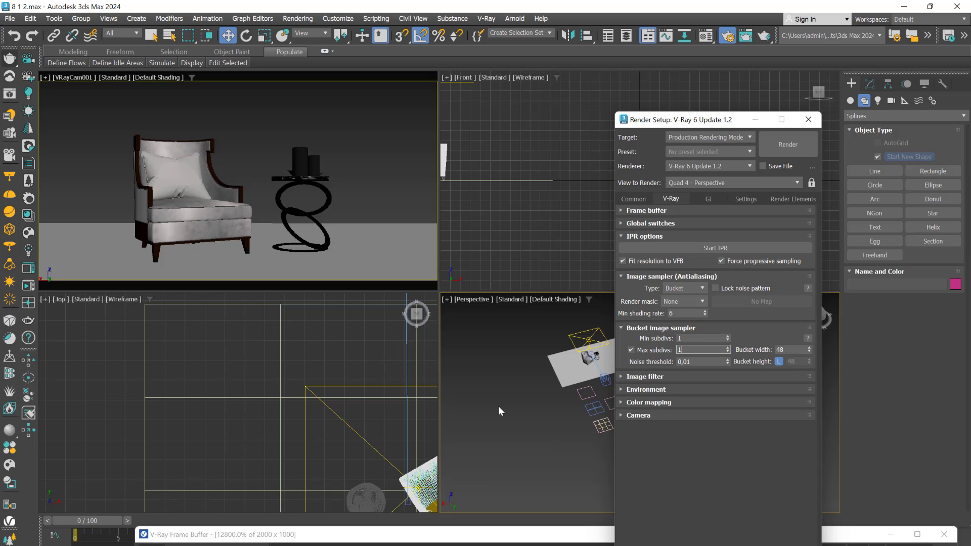
Step: Render the VRayCam001 view using the Bucket image sampler with Max subdivs 1 and shift the frame buffer clear of the render settings
left_click(253, 137)
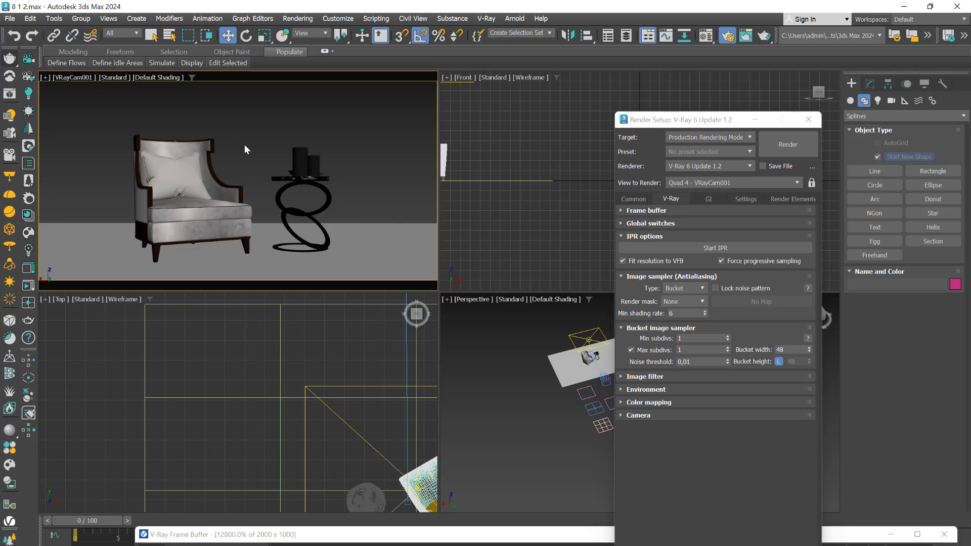
left_click(686, 288)
left_click(680, 298)
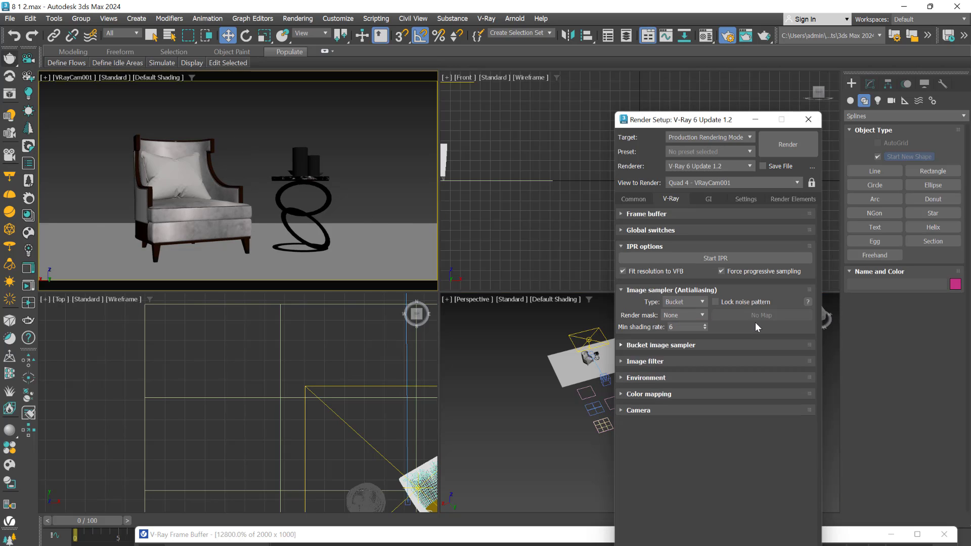
left_click(775, 151)
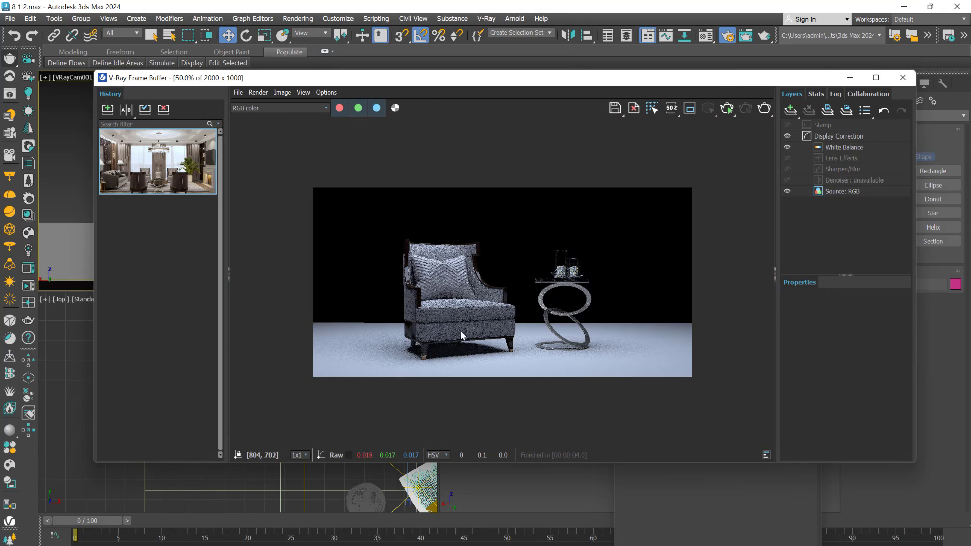
scroll(463, 333, "up", 2)
scroll(465, 329, "down", 2)
left_click_drag(537, 78, 550, 175)
left_click(782, 143)
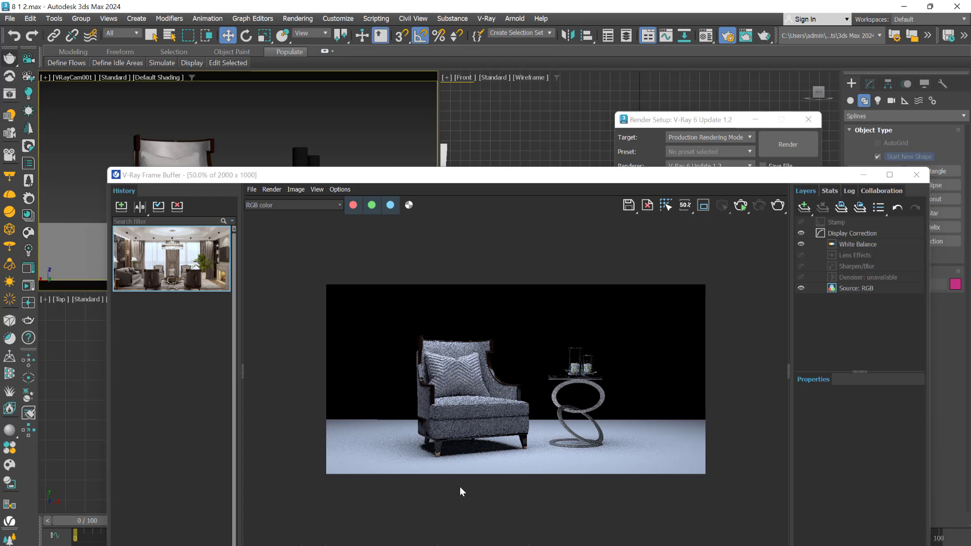
Step: Examine the individual pixels along the chair's lower edge in the render and save the image to the frame buffer history
scroll(445, 460, "up", 10)
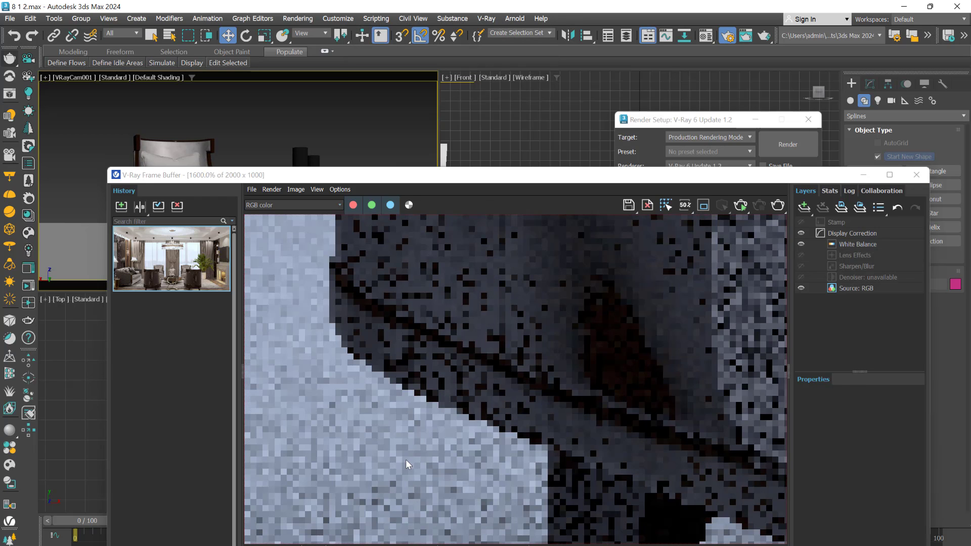
scroll(327, 369, "up", 4)
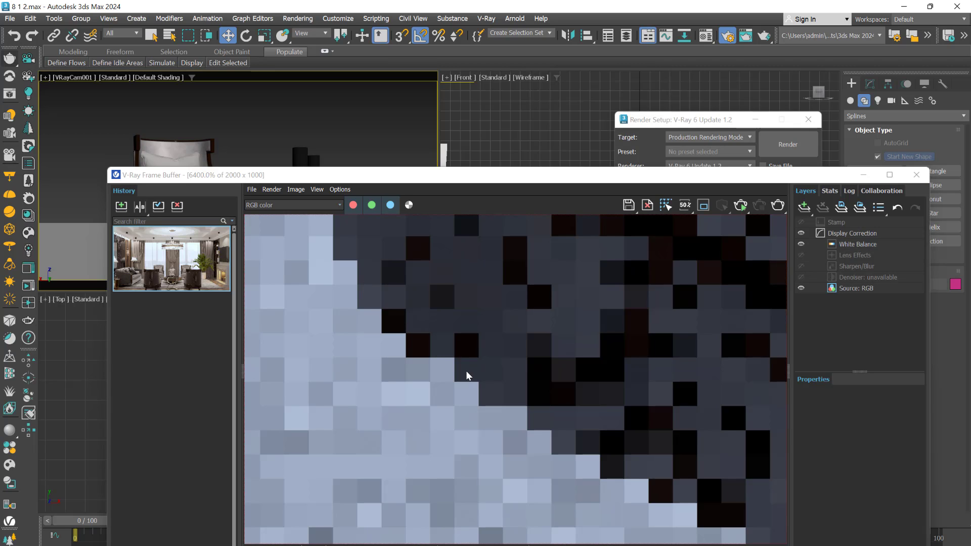
scroll(456, 421, "down", 4)
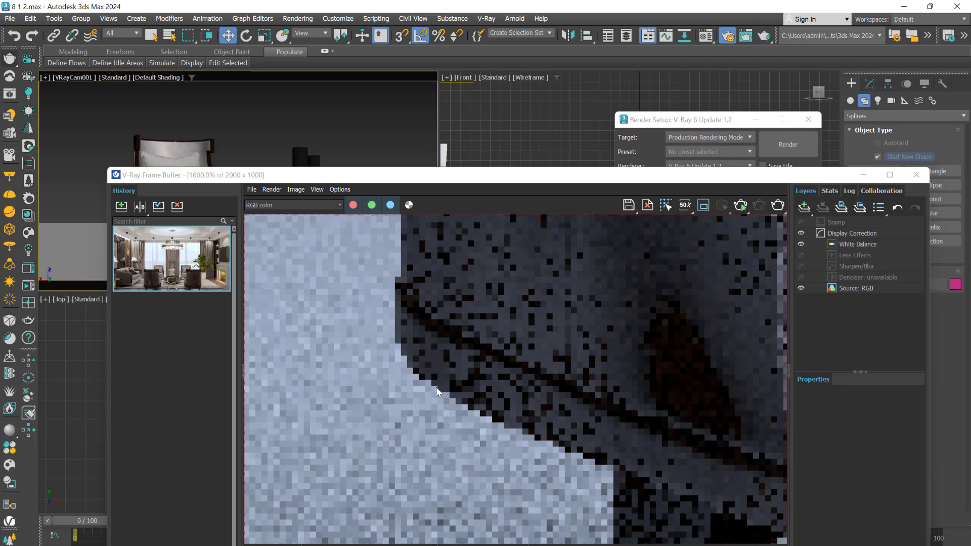
scroll(415, 247, "down", 1)
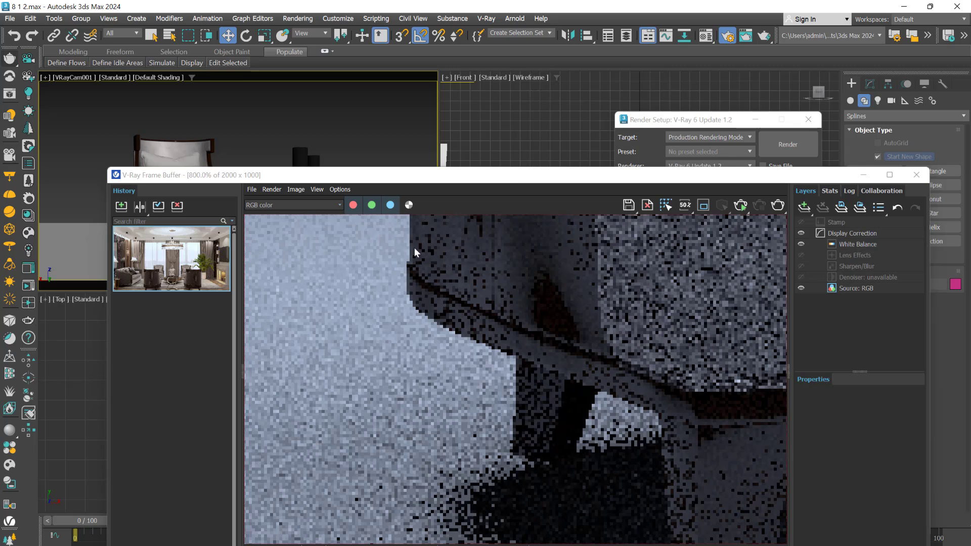
left_click(121, 207)
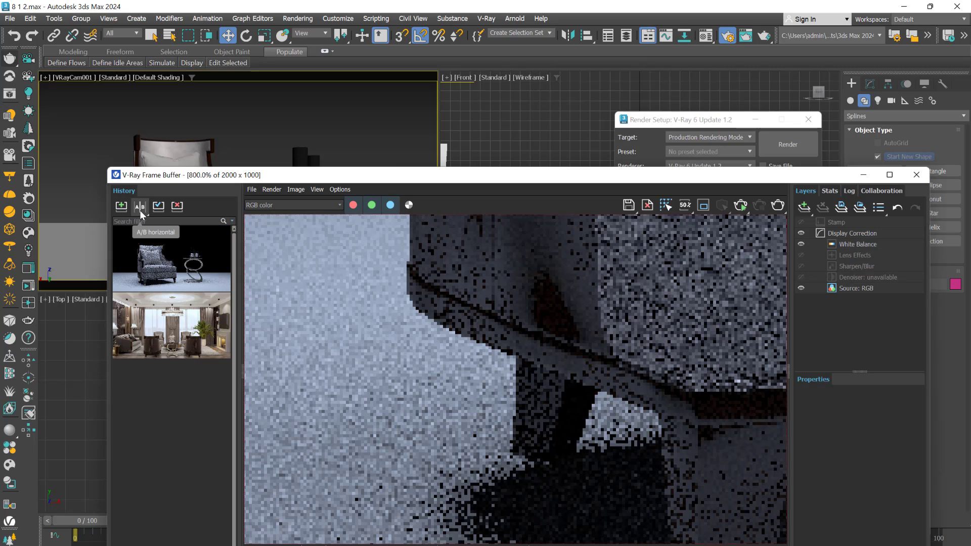
Step: Arrange the frame buffer and Render Setup windows side by side and set the bucket image sampler's Max subdivs to 2
left_click_drag(524, 175, 448, 190)
left_click_drag(659, 125, 659, 75)
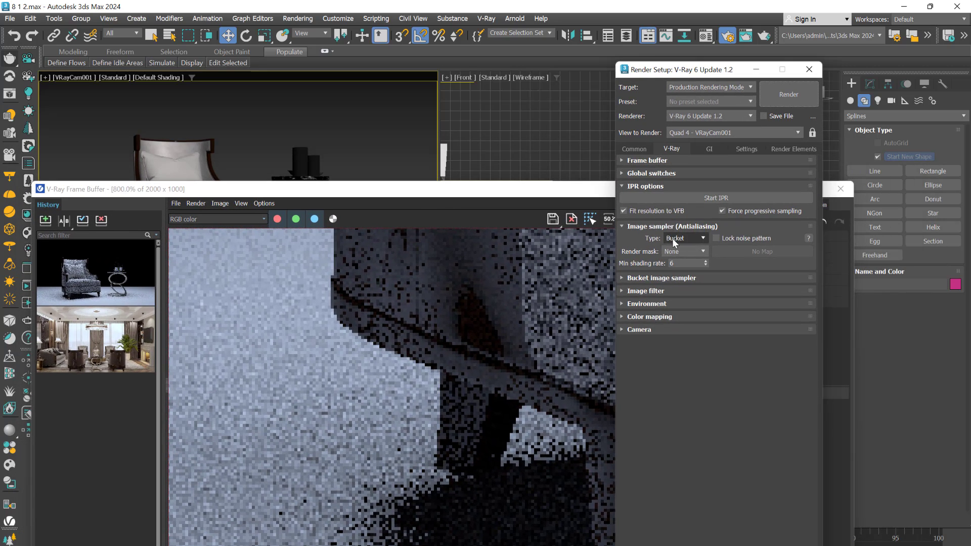
left_click(671, 280)
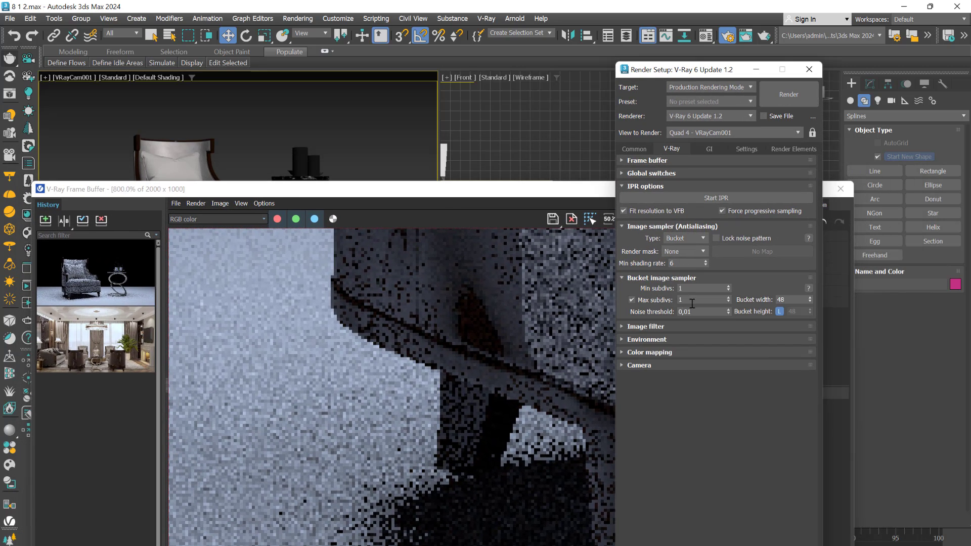
left_click(689, 300)
Step: Check the sampling passes diagram in Photoshop against the Min subdivs and Max subdivs settings in 3ds Max
mouse_move(662, 545)
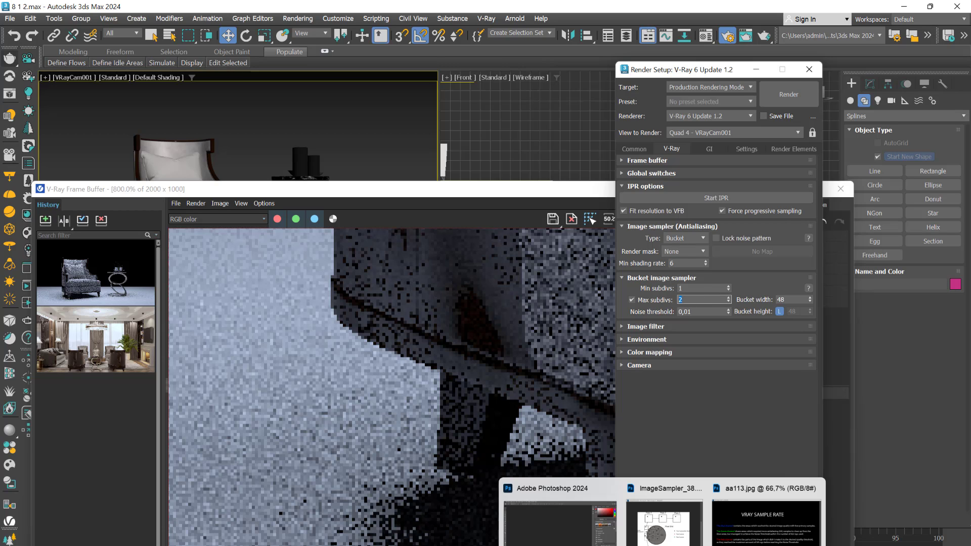
left_click(561, 524)
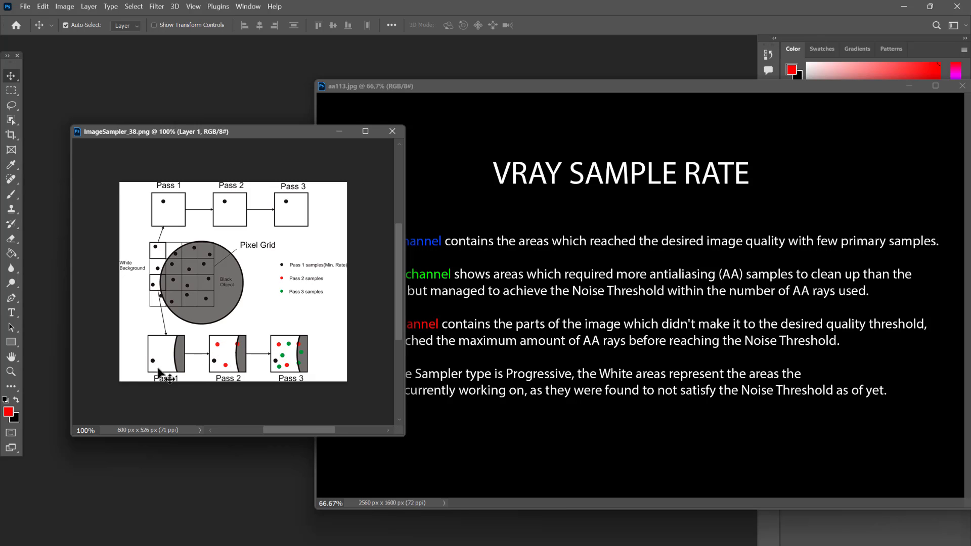
left_click(641, 541)
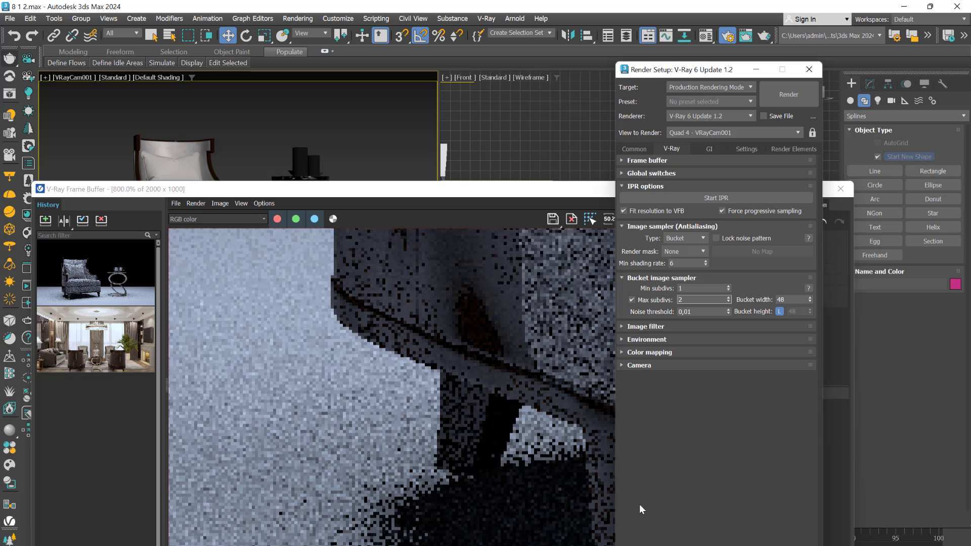
left_click_drag(689, 290, 680, 290)
left_click_drag(689, 302, 677, 301)
Step: Review the sampling diagram and the four-quarter rectangle in the perspective view, and bring the frame buffer back into view
mouse_move(614, 544)
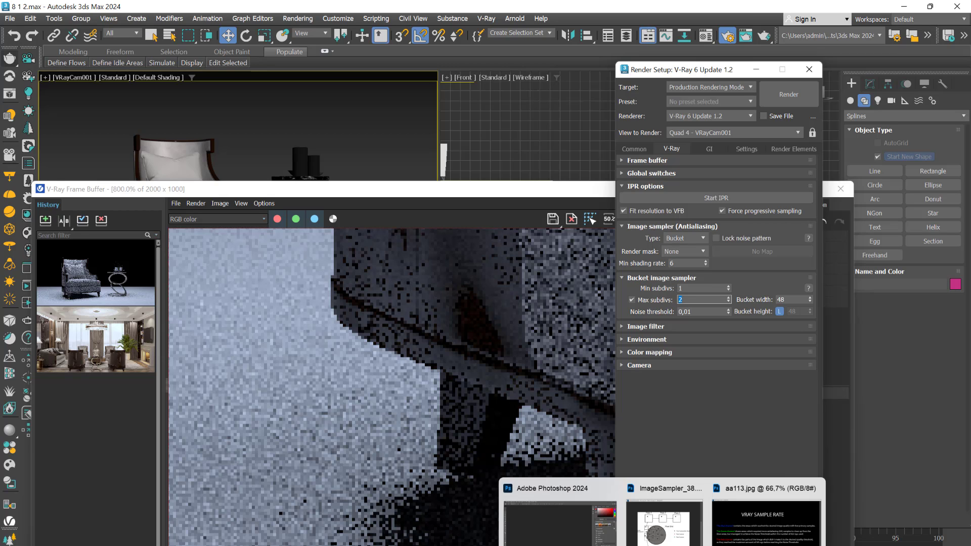
left_click(670, 531)
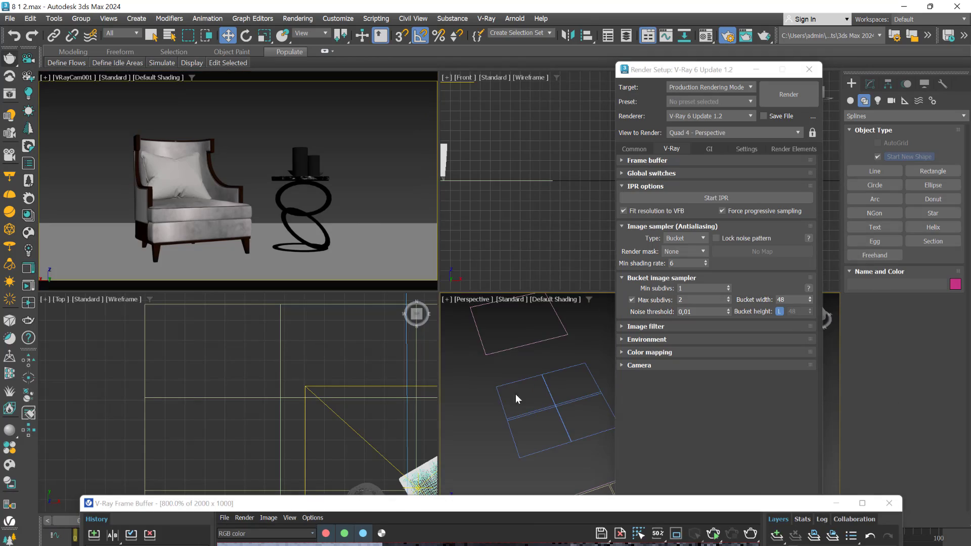
scroll(515, 399, "down", 5)
left_click_drag(508, 508, 483, 394)
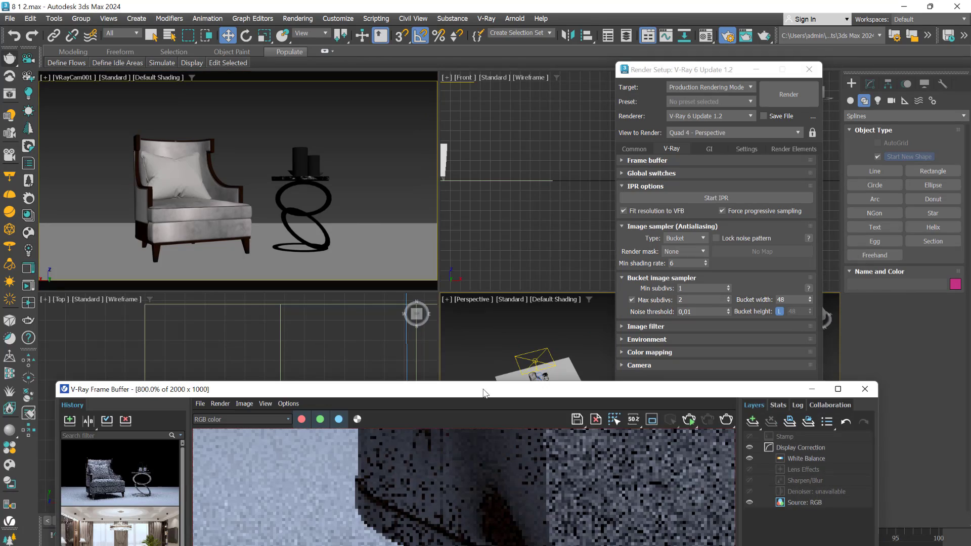
Step: Render the VRayCam001 view with Max subdivs at 2 and save the result to the frame buffer history
left_click_drag(624, 388, 635, 99)
scroll(418, 366, "down", 1)
scroll(412, 363, "up", 1)
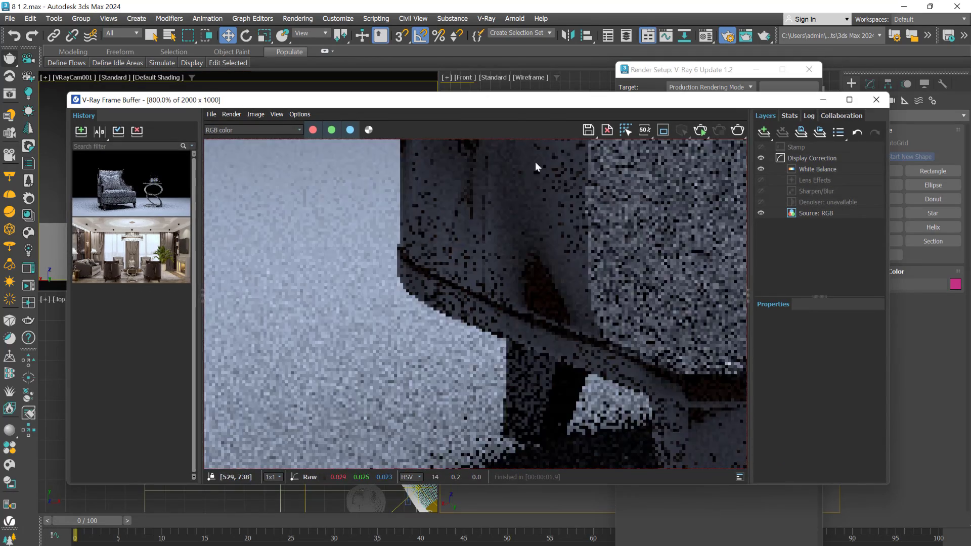
scroll(535, 161, "down", 4)
left_click_drag(574, 108, 589, 158)
left_click(773, 96)
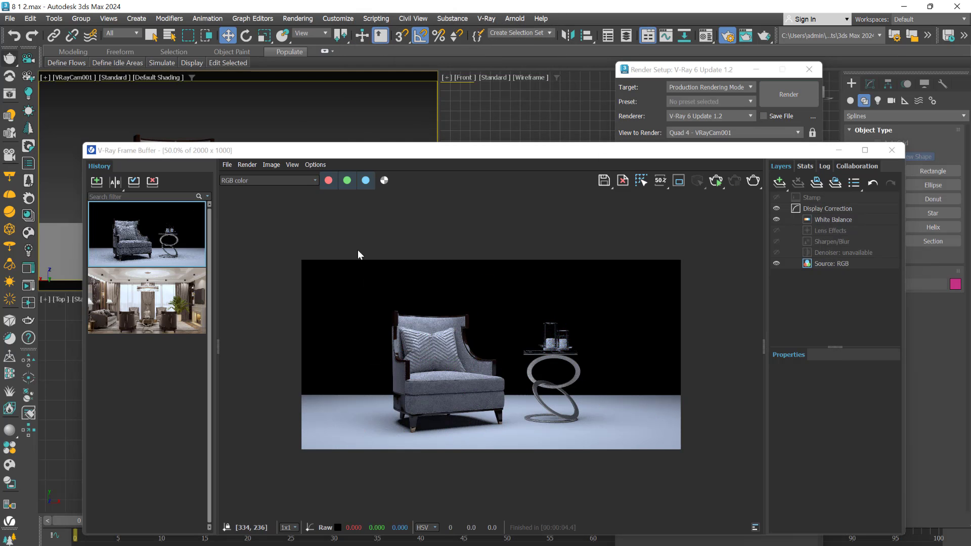
left_click(96, 182)
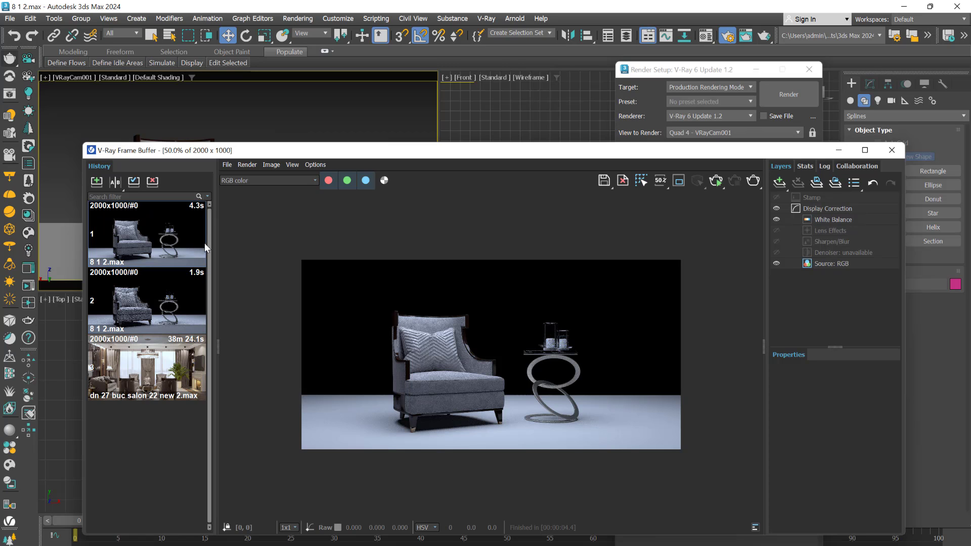
Step: Set up an A/B comparison at the chair's lower edge with the newest render as B and the previous chair render as A
scroll(399, 420, "up", 3)
scroll(387, 416, "up", 2)
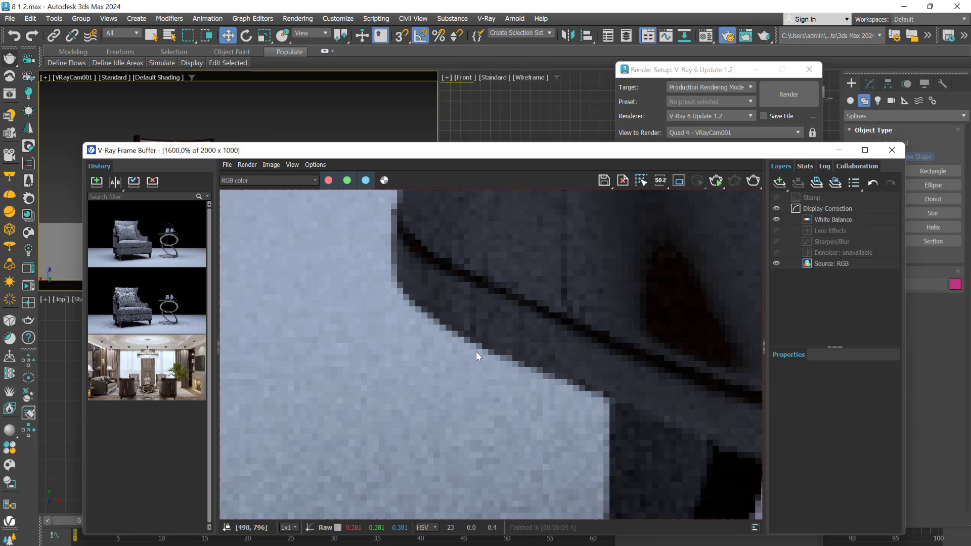
left_click(112, 182)
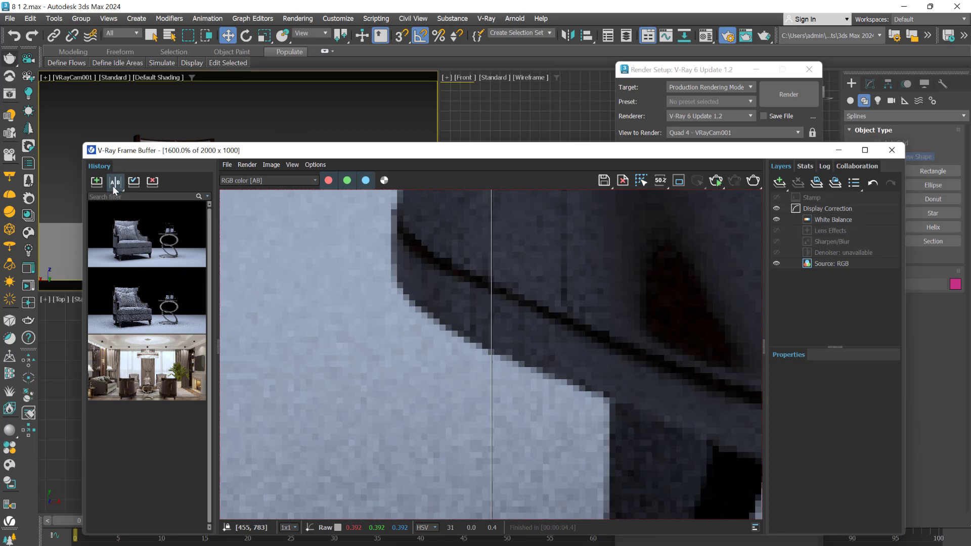
right_click(112, 301)
left_click(131, 323)
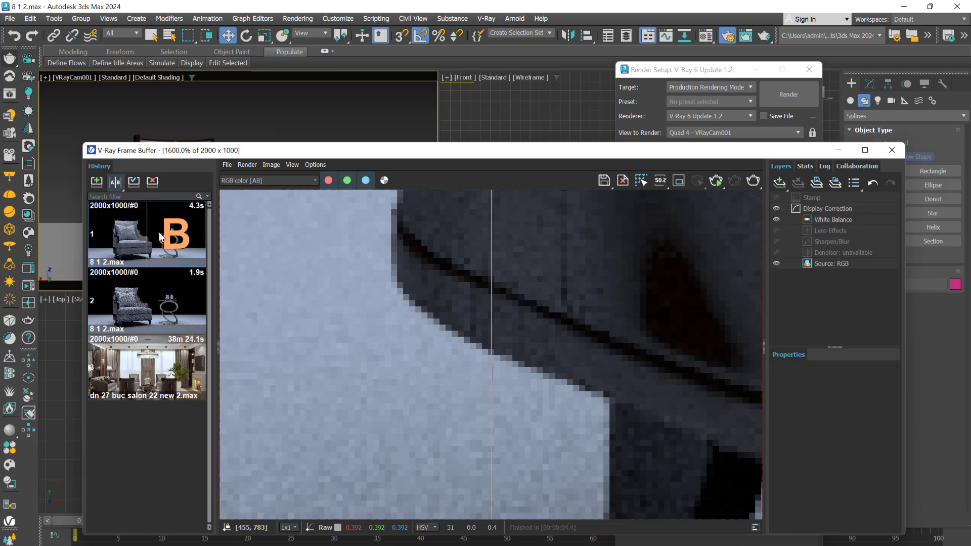
right_click(190, 233)
left_click(209, 259)
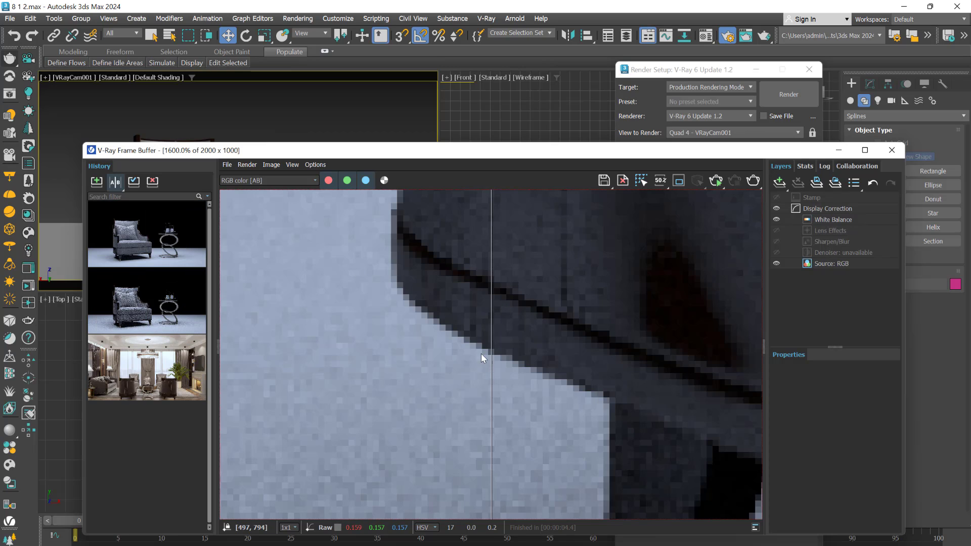
left_click_drag(493, 372, 548, 382)
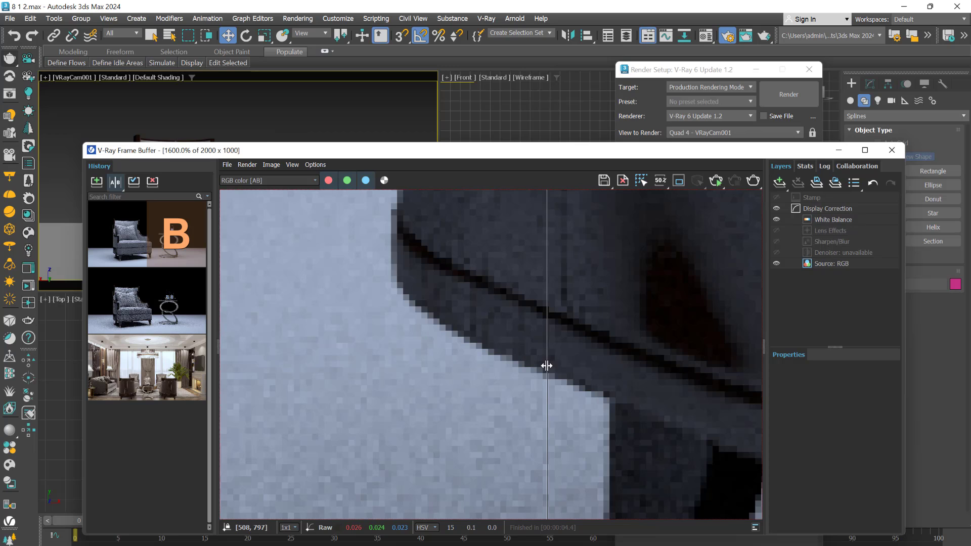
left_click(114, 318)
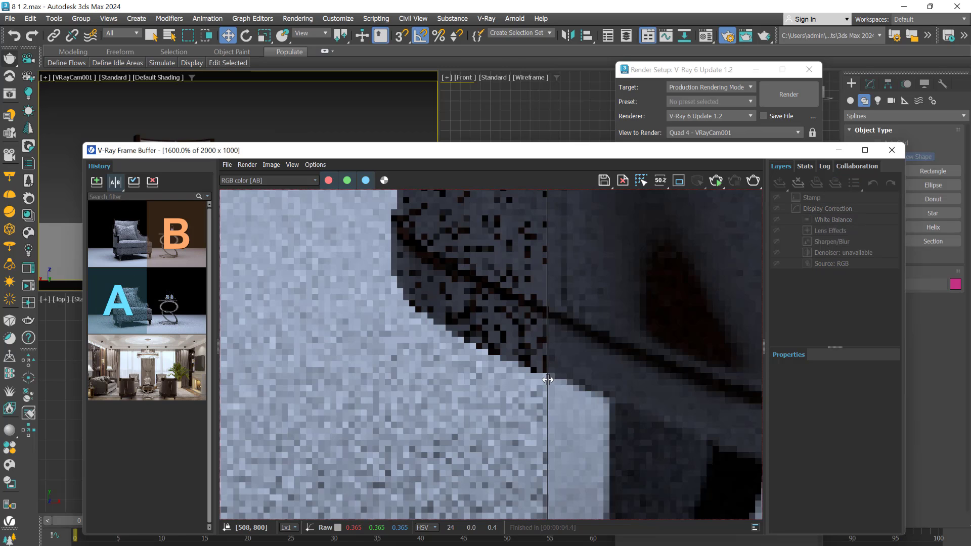
Step: Compare the noise on the floor and around the chair leg between the A and B renders
left_click_drag(548, 379, 419, 405)
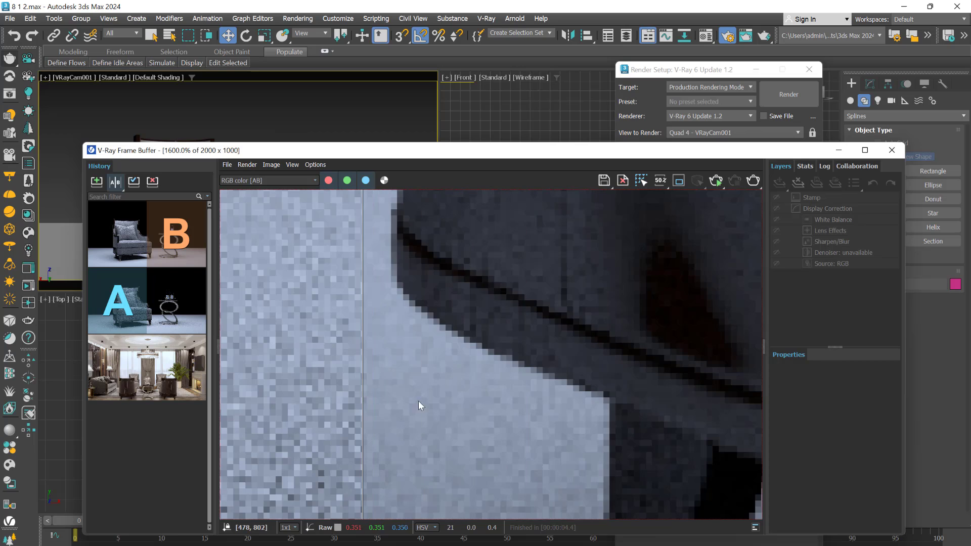
scroll(496, 389, "down", 3)
scroll(349, 475, "up", 2)
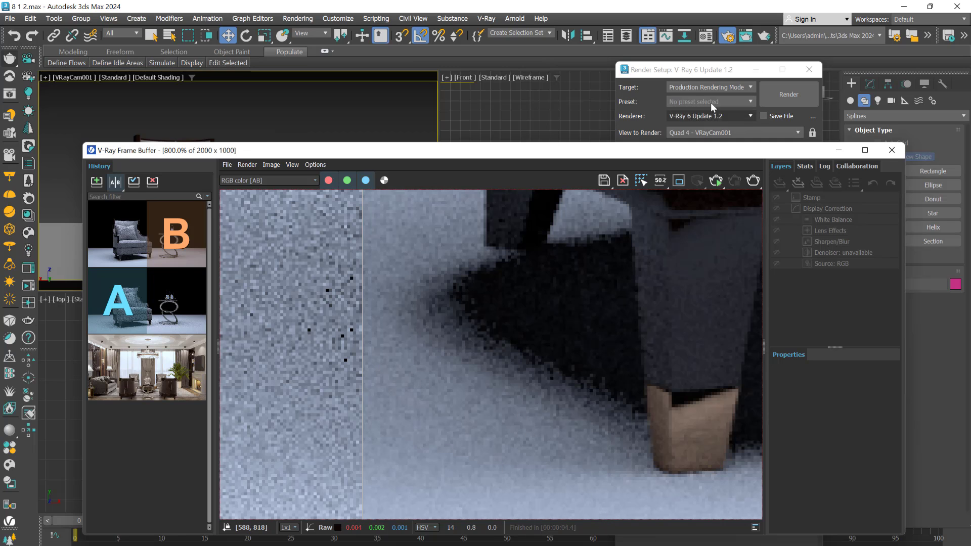
Step: Check the Max subdivs setting in Render Setup against the sampling passes diagram in Photoshop, and return to 3ds Max
left_click_drag(688, 70, 693, 63)
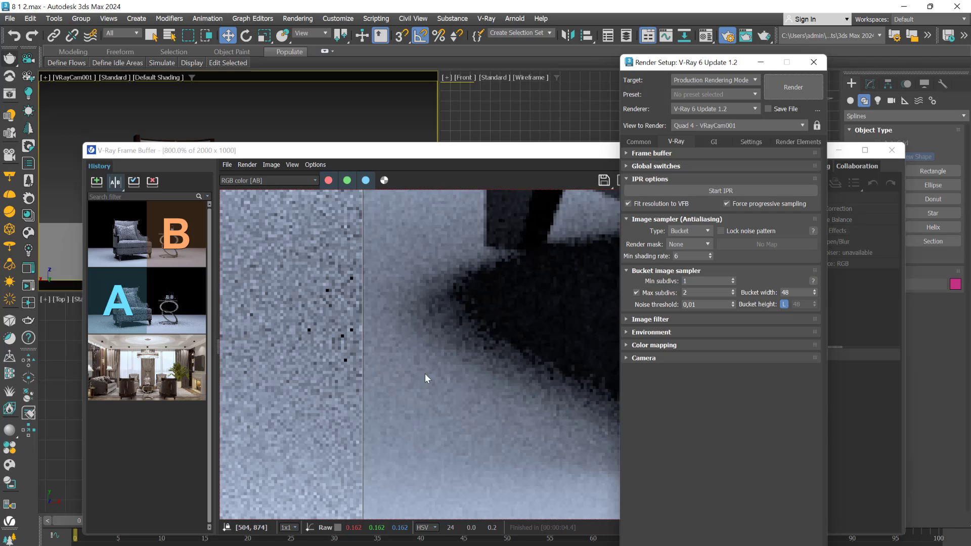
double_click(678, 292)
left_click(657, 534)
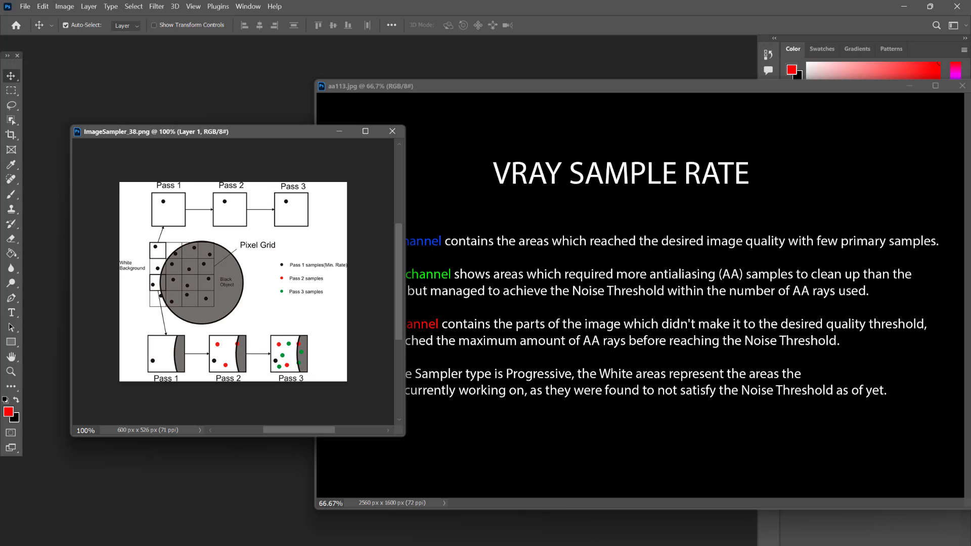
left_click(615, 526)
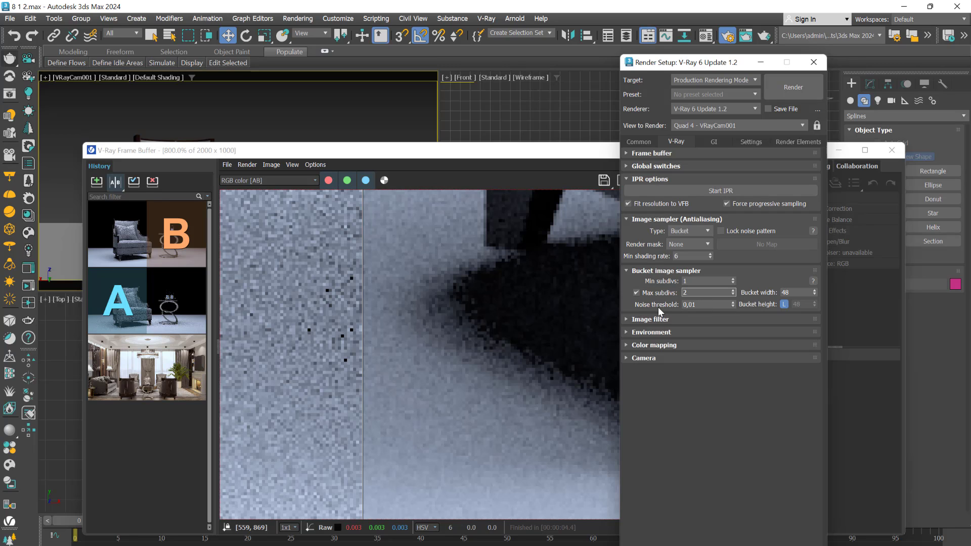
Step: Compare the A and B renders across the whole chair and turn the A/B comparison off
left_click_drag(483, 153, 482, 134)
scroll(343, 325, "down", 6)
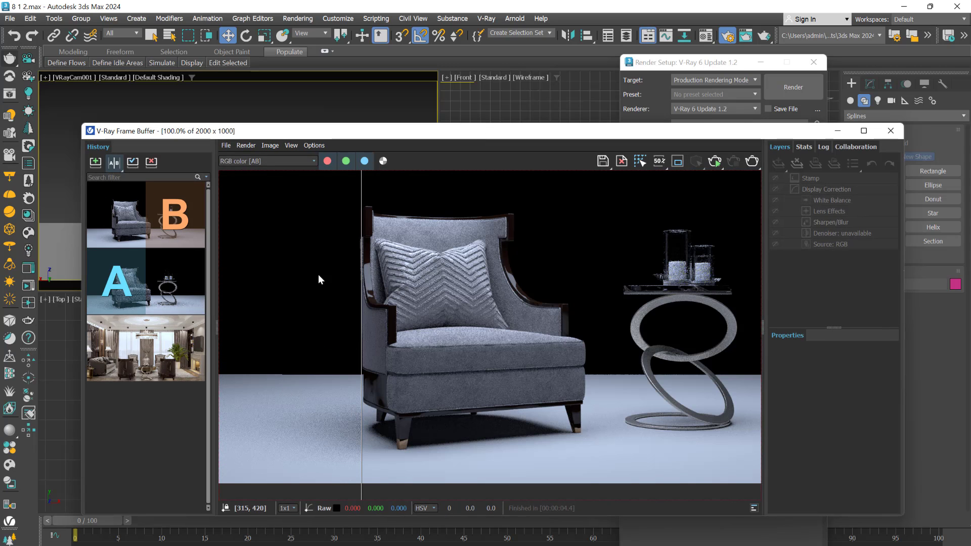
left_click_drag(368, 394, 392, 394)
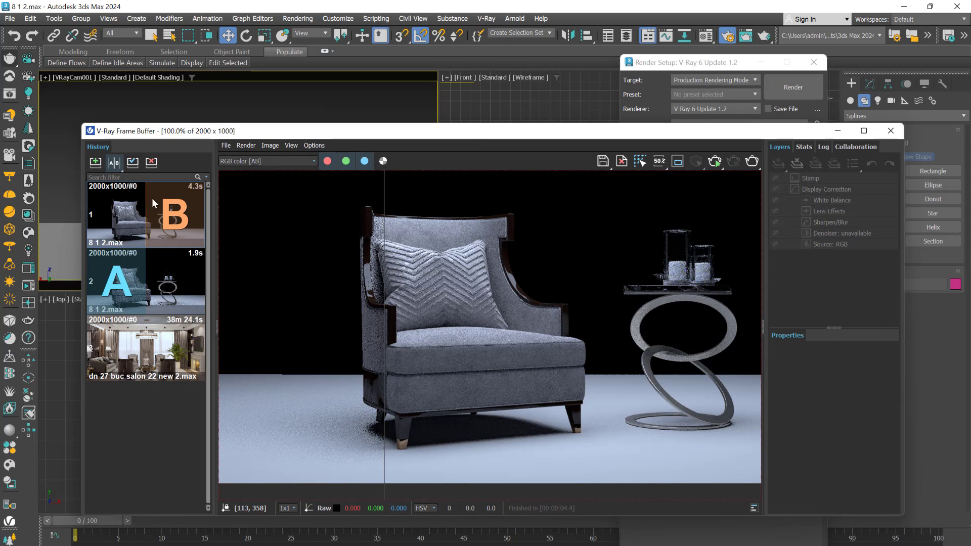
left_click(113, 162)
Step: Set the bucket sampler's Max subdivs to 3, render the camera view and save the image to the frame buffer history
left_click_drag(464, 136, 544, 401)
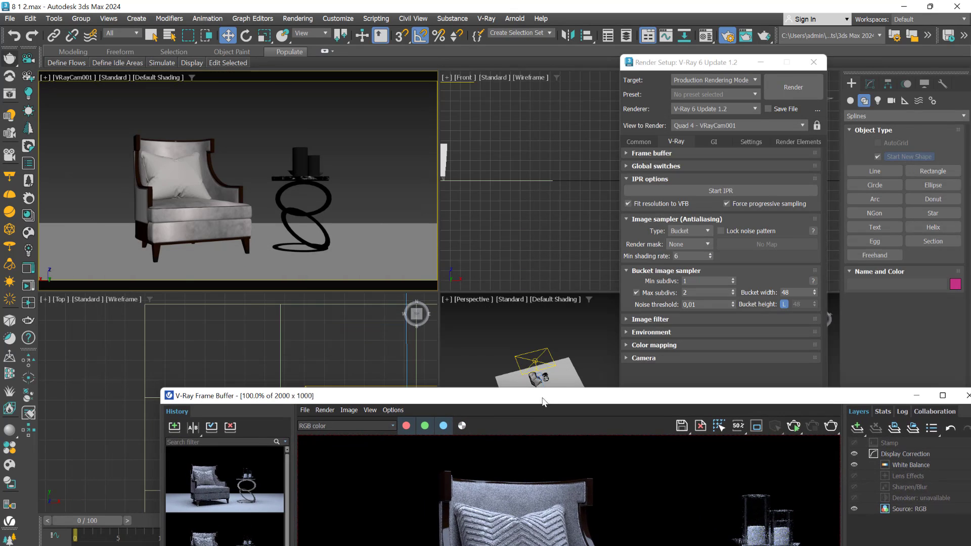
left_click(694, 292)
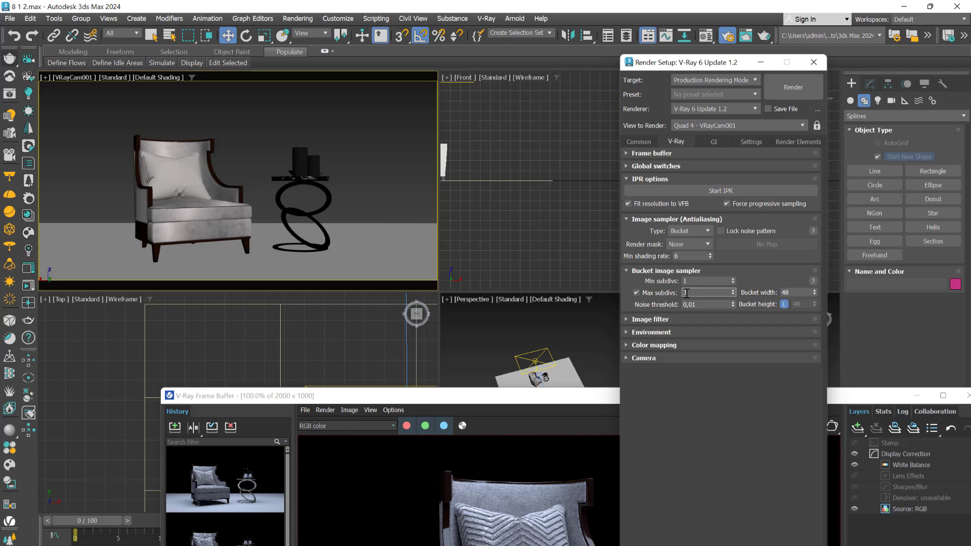
left_click_drag(583, 397, 501, 188)
scroll(417, 338, "down", 2)
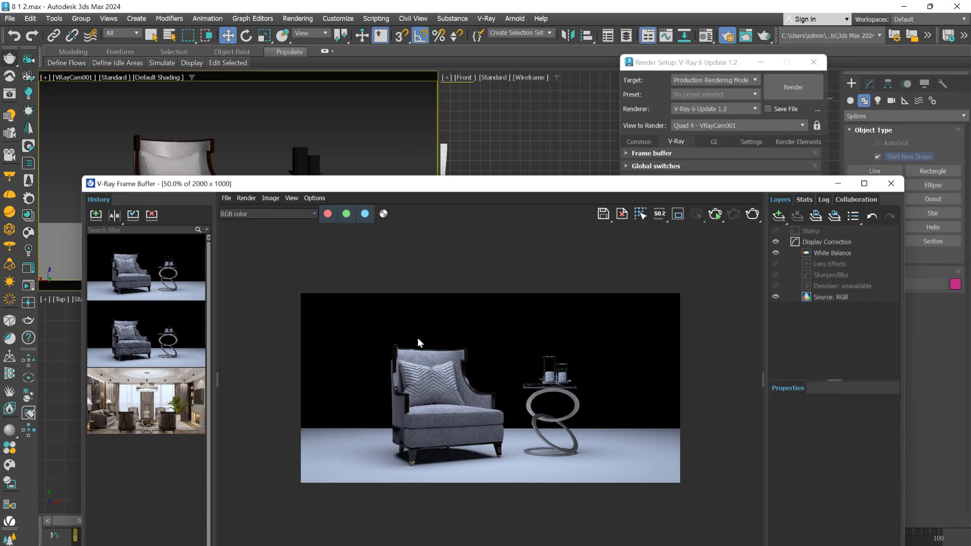
left_click(793, 92)
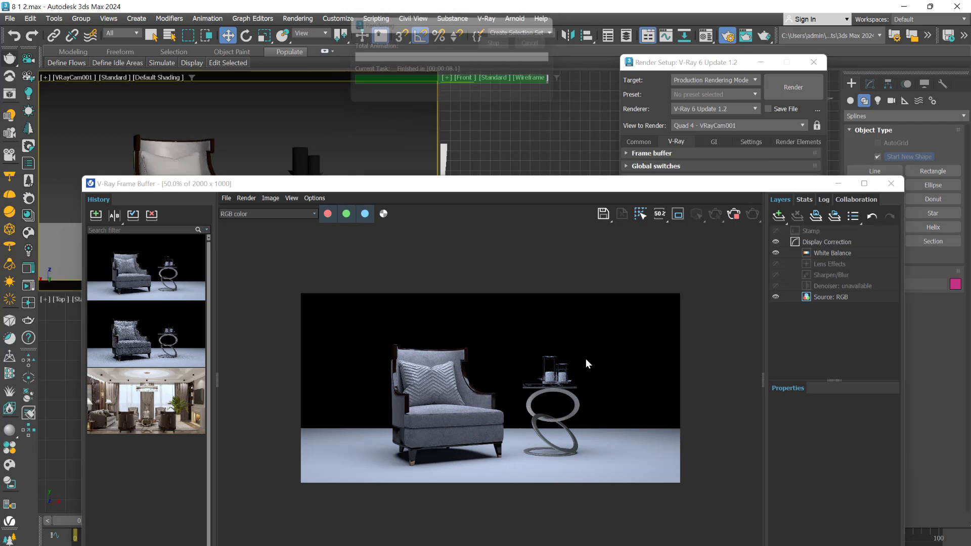
left_click(95, 215)
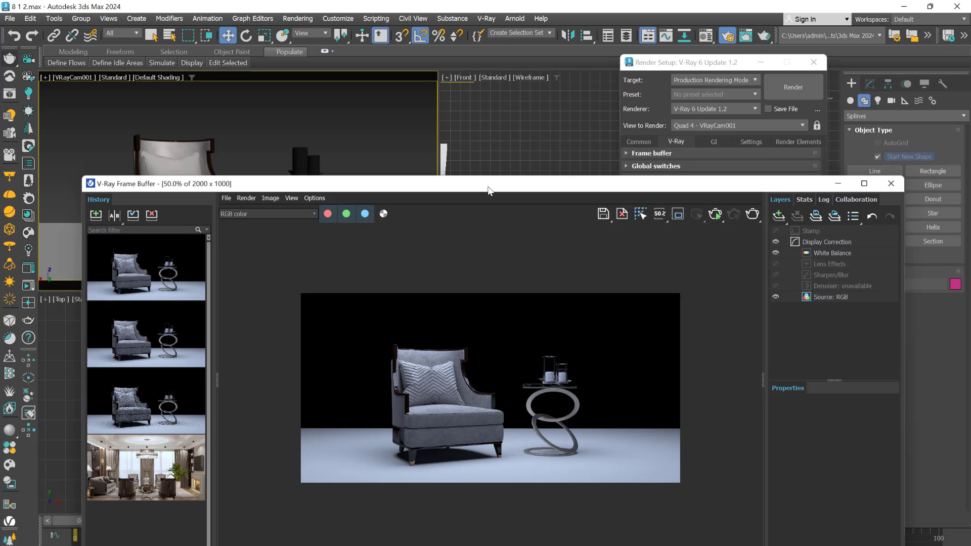
Step: Zoom in on the chair and set up an A/B comparison with the newest render as B and the 1.9 s render as A
left_click_drag(489, 191, 513, 230)
scroll(442, 415, "up", 4)
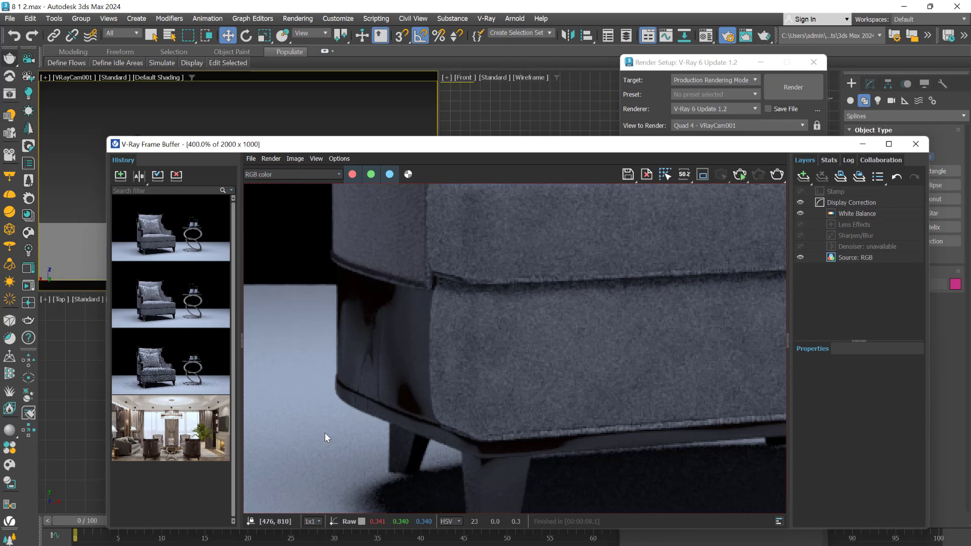
scroll(325, 433, "down", 1)
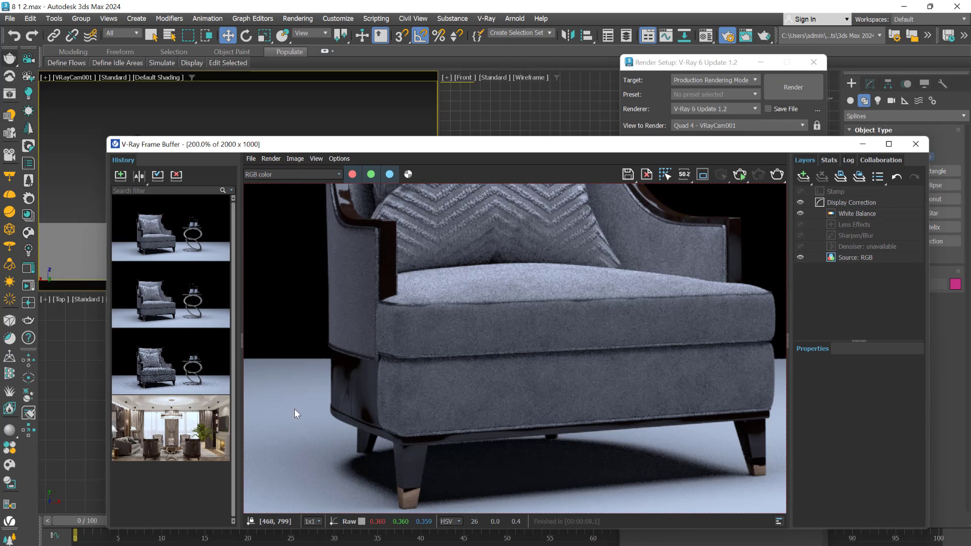
left_click(139, 175)
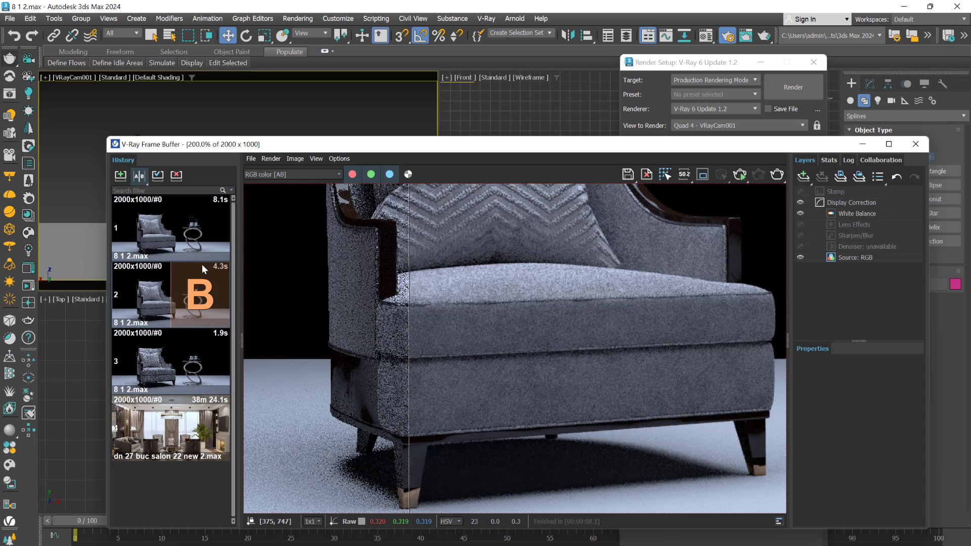
left_click(202, 233)
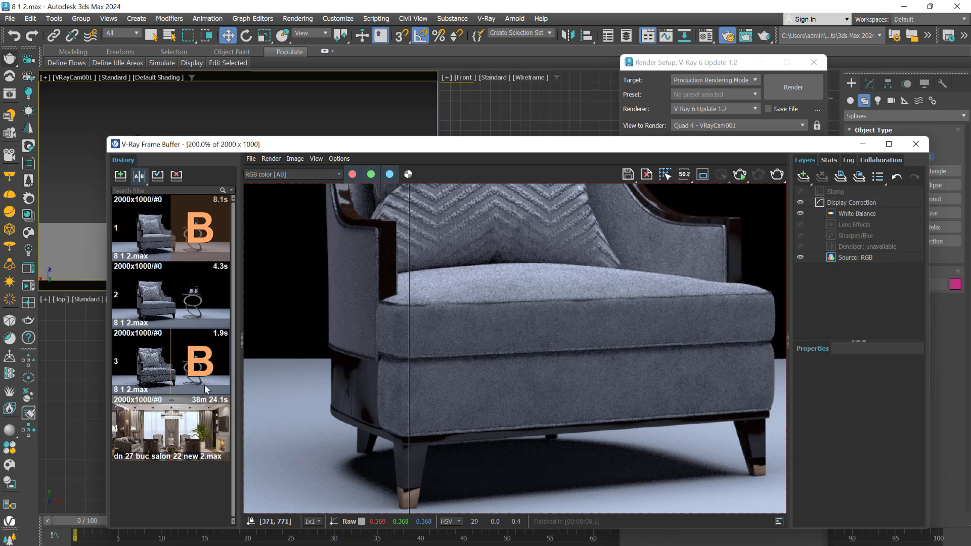
left_click(151, 369)
Step: Examine the noise on the chair base, shadow and floor by sweeping the A/B divider across the two renders
scroll(405, 448, "up", 1)
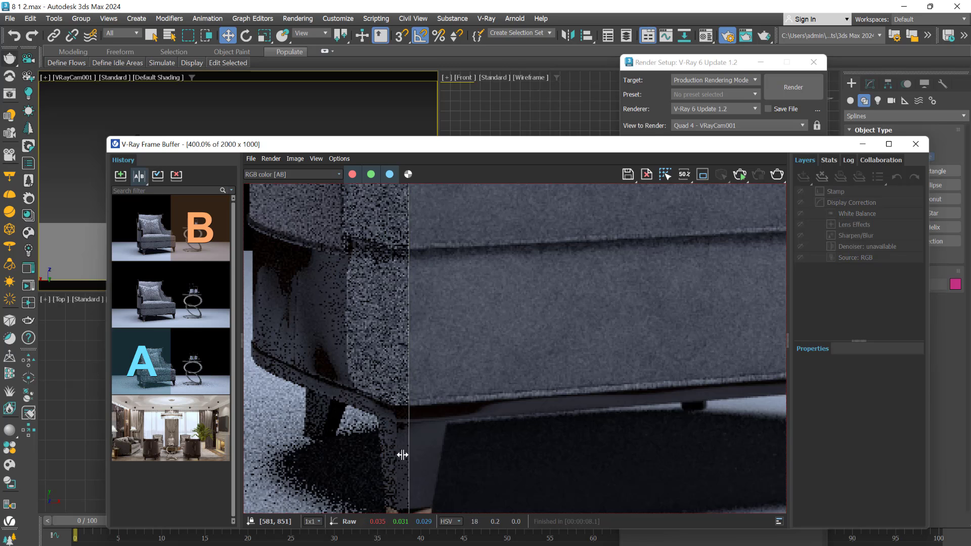
scroll(400, 451, "down", 1)
scroll(304, 450, "up", 1)
scroll(287, 415, "down", 1)
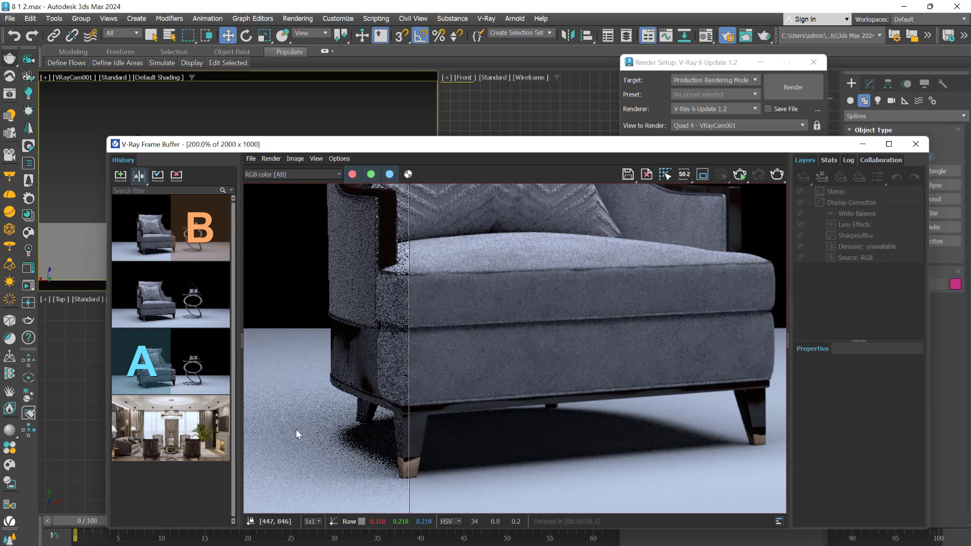
scroll(294, 425, "up", 1)
left_click_drag(408, 423, 327, 431)
scroll(314, 433, "down", 2)
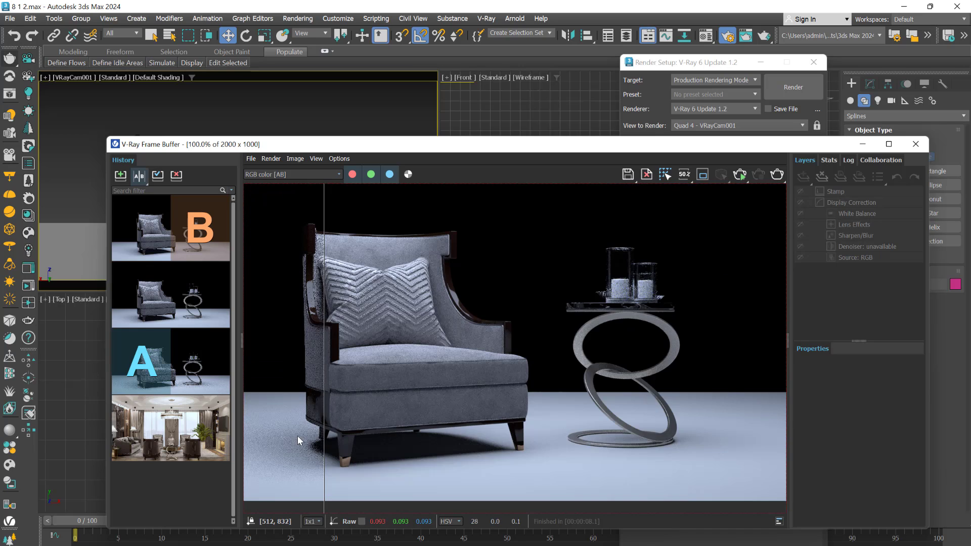
scroll(298, 441, "down", 1)
left_click_drag(435, 145, 569, 147)
scroll(589, 409, "up", 1)
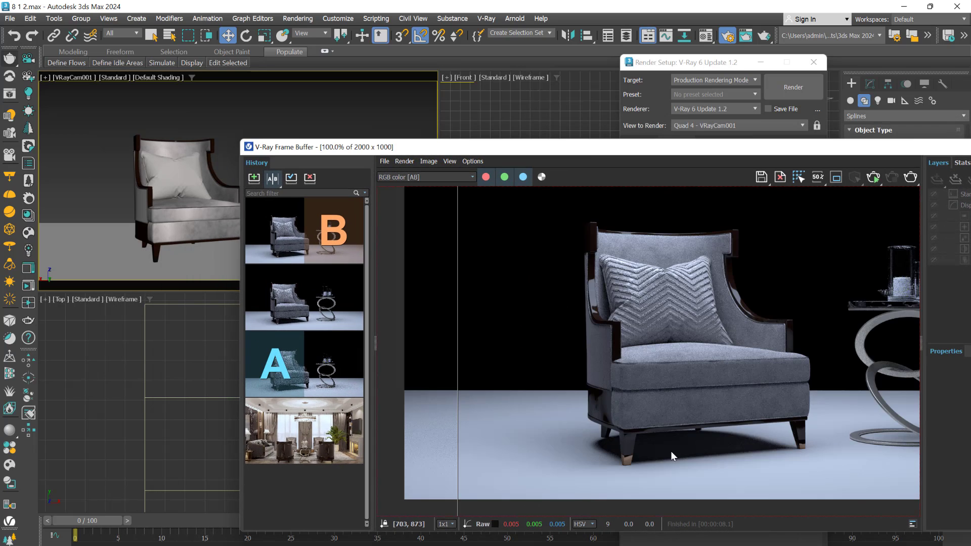
scroll(670, 451, "up", 1)
left_click_drag(738, 150, 492, 155)
mouse_move(208, 363)
left_mouse_down()
mouse_move(474, 385)
mouse_move(525, 433)
mouse_move(444, 440)
mouse_move(525, 449)
mouse_move(228, 445)
mouse_move(532, 445)
mouse_move(216, 453)
mouse_move(607, 429)
mouse_move(349, 430)
left_mouse_up()
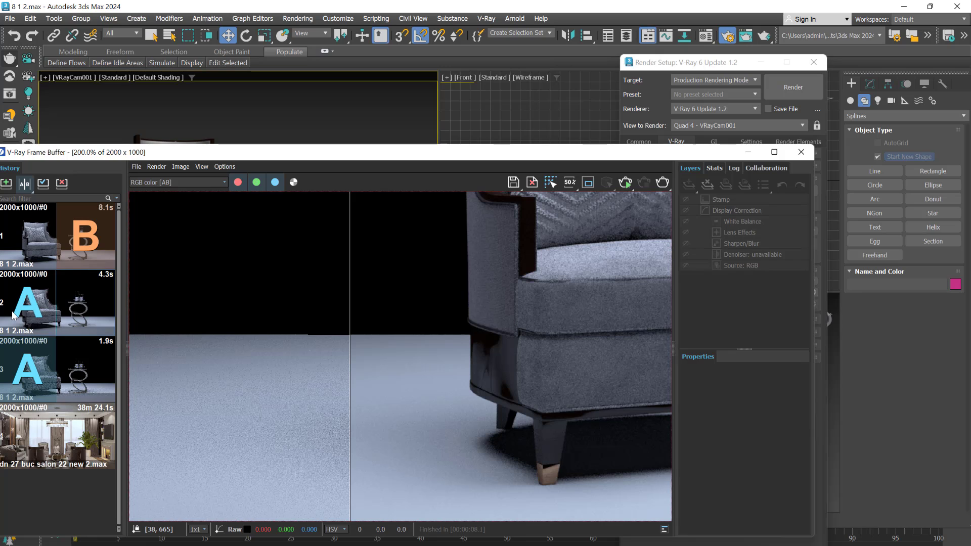
Step: Assign the 4.3 s render as image A and compare its floor and seat noise with the newest render
left_click(28, 309)
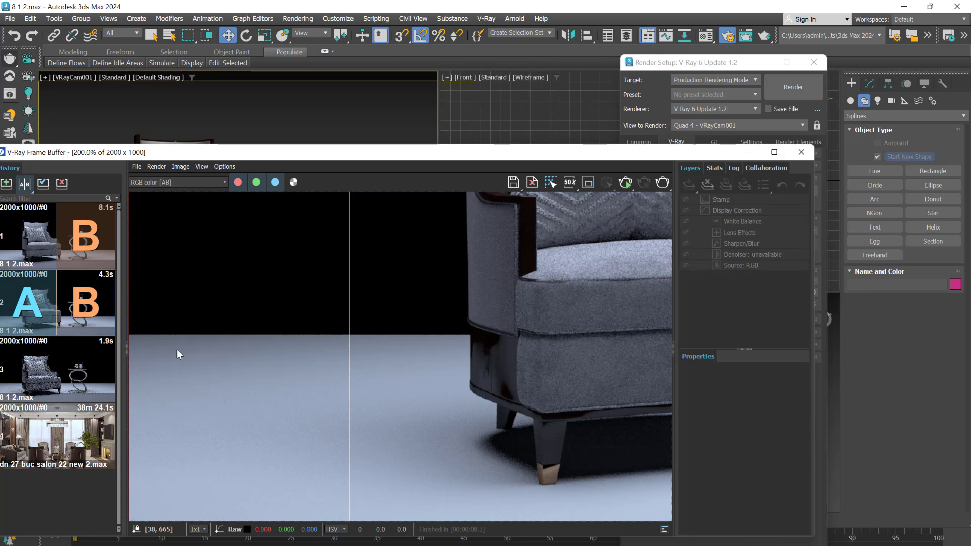
scroll(551, 443, "up", 2)
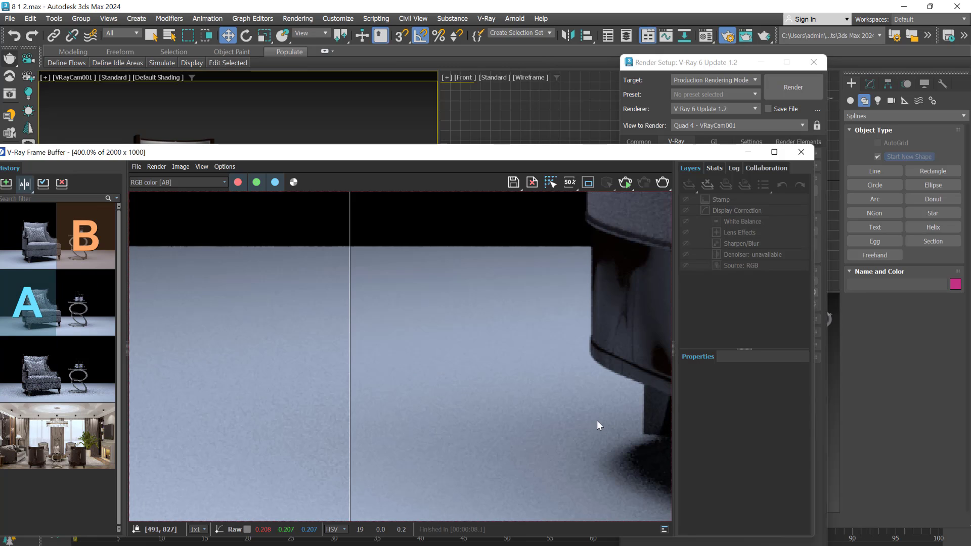
left_click_drag(348, 428, 572, 426)
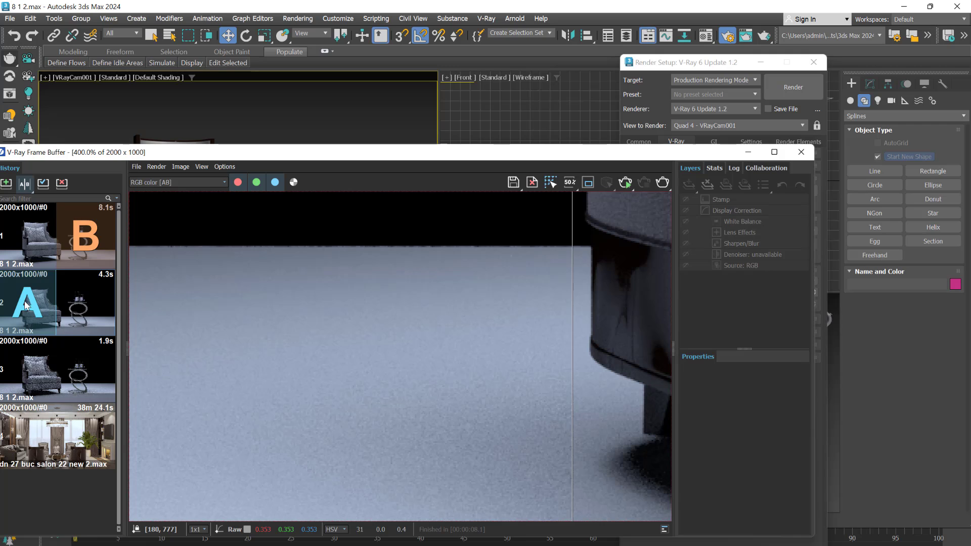
left_click_drag(574, 404, 405, 412)
scroll(405, 412, "down", 2)
scroll(425, 441, "down", 1)
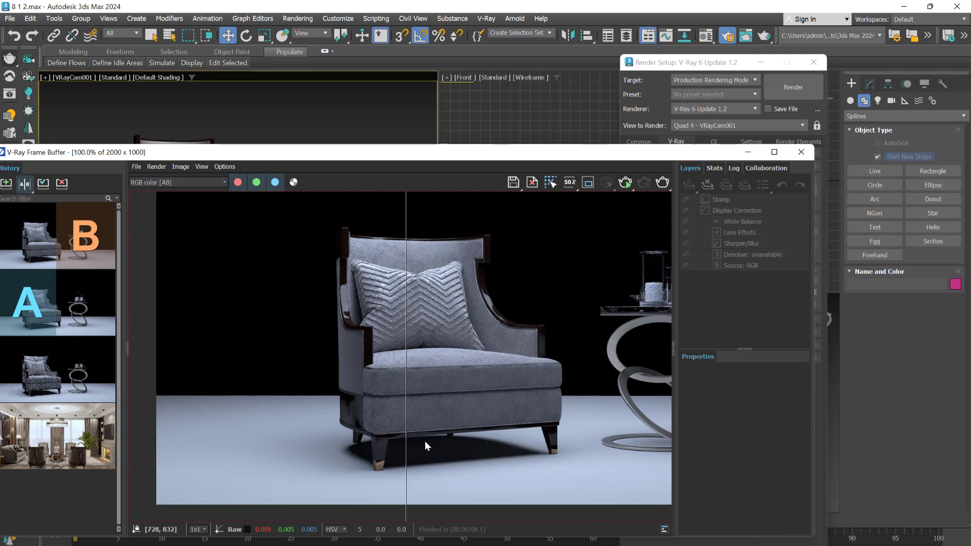
scroll(283, 426, "up", 3)
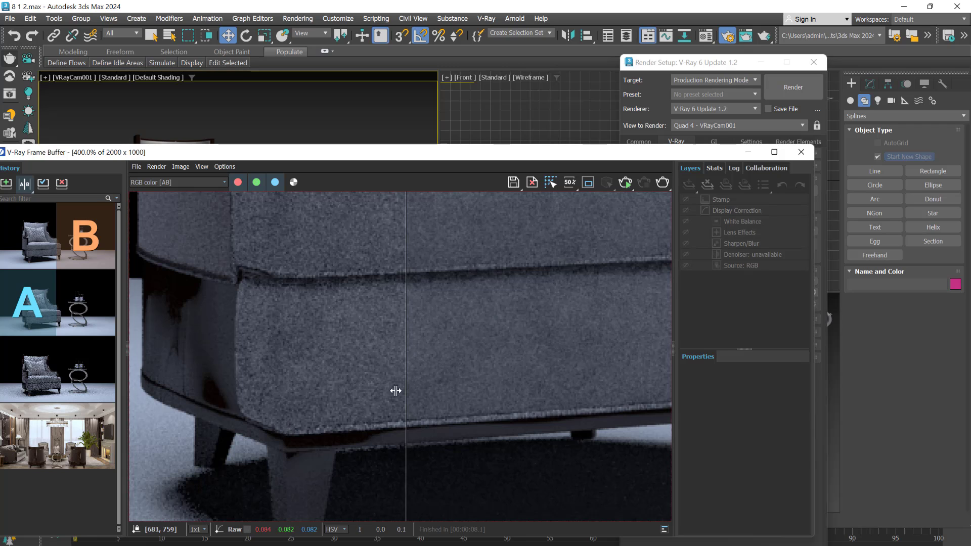
Step: Compare the fabric noise on the chair's base between the two renders by sweeping the A/B divider
left_click_drag(406, 392, 450, 392)
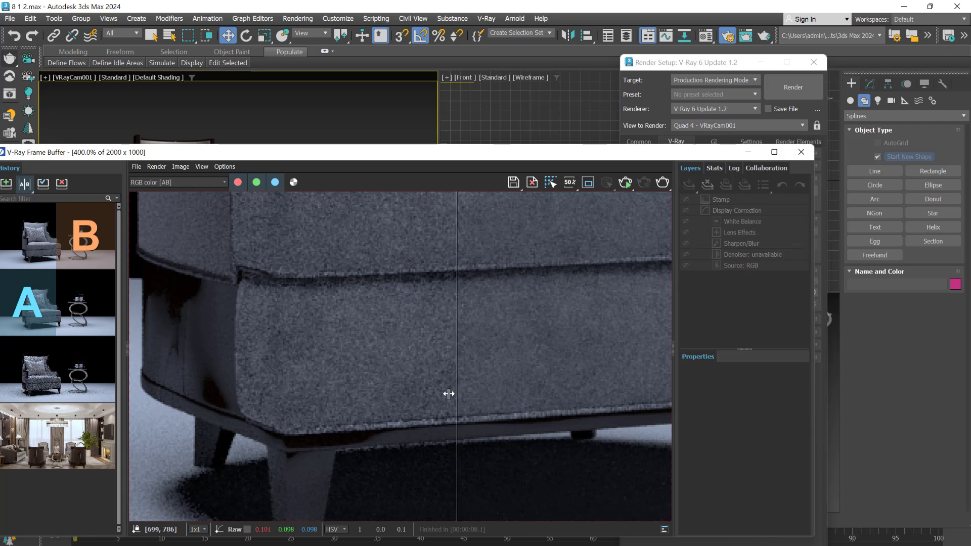
scroll(479, 389, "down", 5)
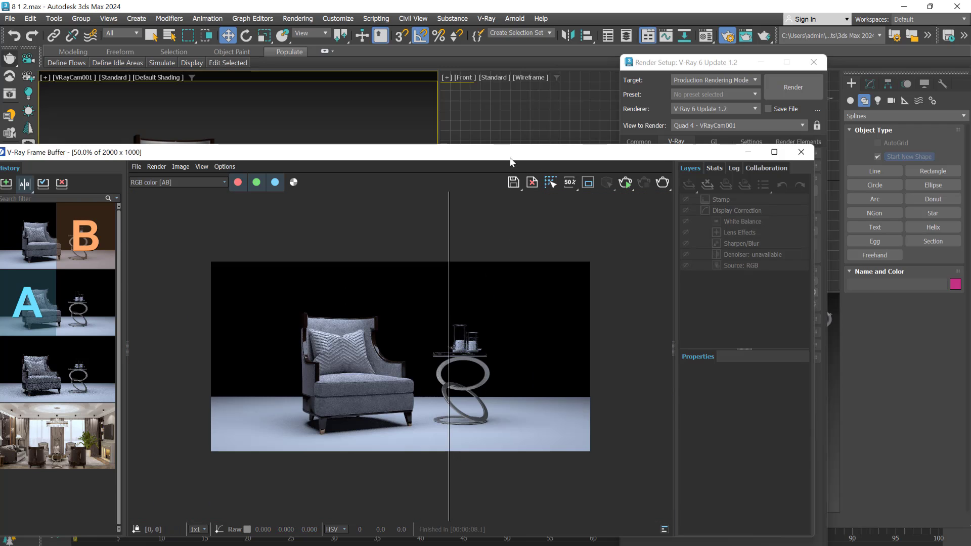
Step: Set the bucket sampler's Max subdivs to 24, turn off the A/B comparison and render the camera view
left_click_drag(510, 157, 571, 389)
double_click(696, 293)
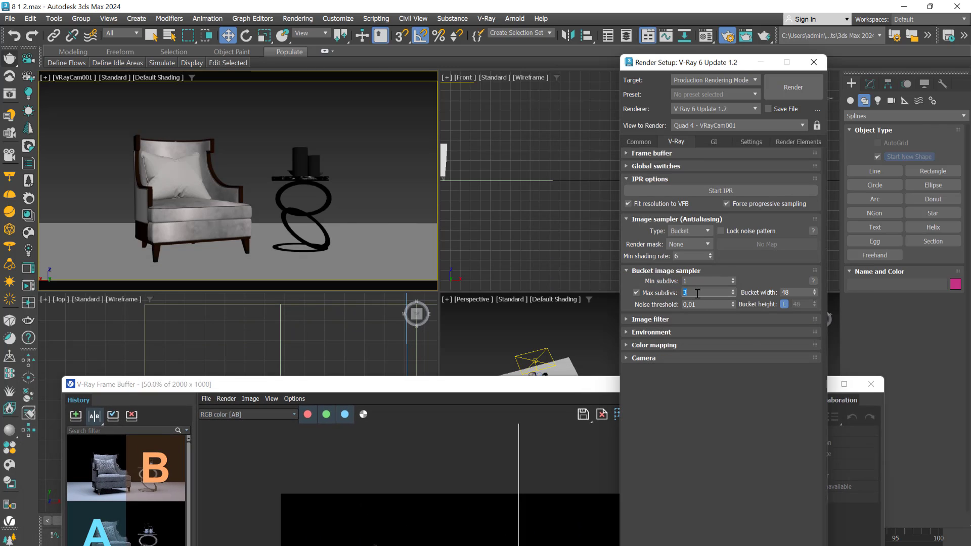
type("24")
left_click_drag(563, 385, 581, 173)
left_click(118, 204)
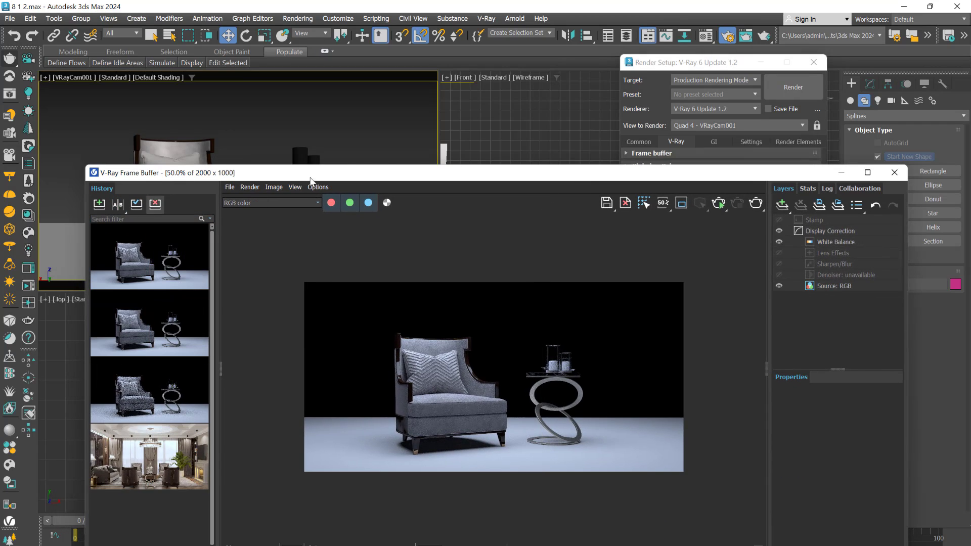
left_click_drag(509, 174, 538, 160)
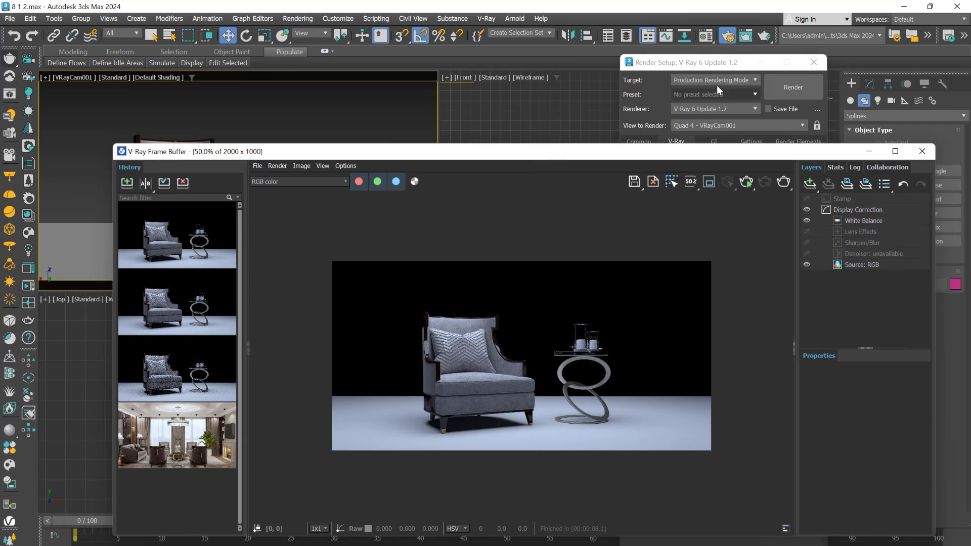
left_click(778, 89)
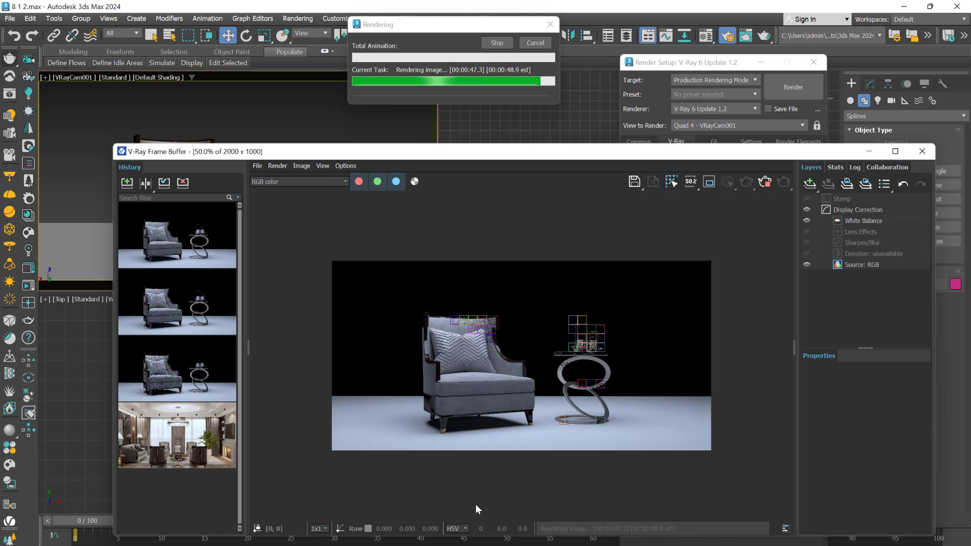
Step: Examine the candles and glass holders on the side table while their buckets are being rendered
scroll(586, 345, "up", 3)
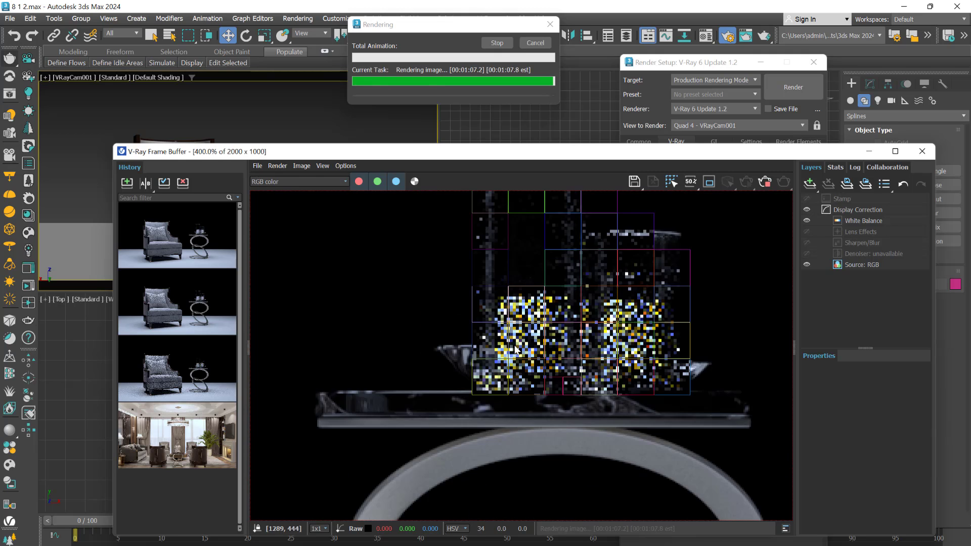
scroll(585, 345, "down", 3)
scroll(485, 405, "up", 1)
scroll(485, 417, "down", 1)
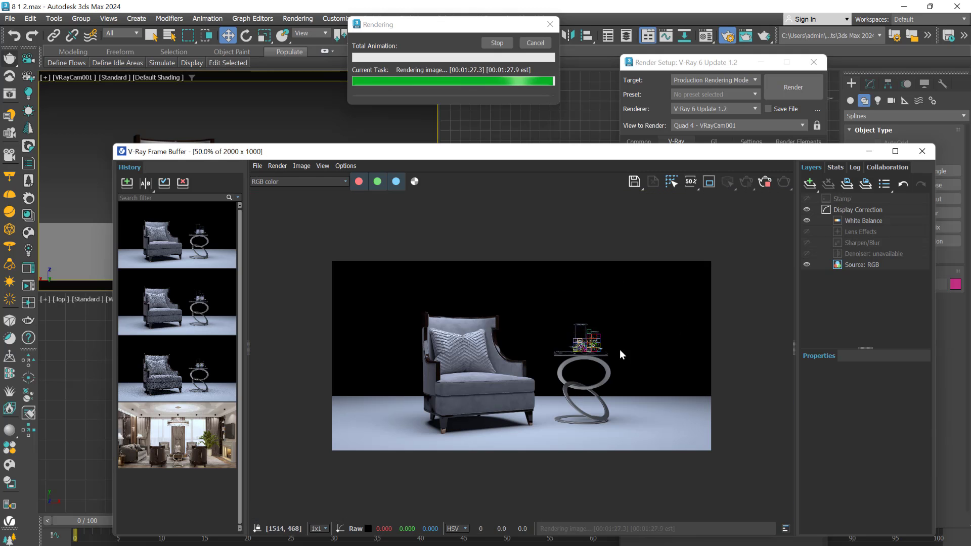
scroll(620, 350, "up", 3)
scroll(506, 317, "down", 3)
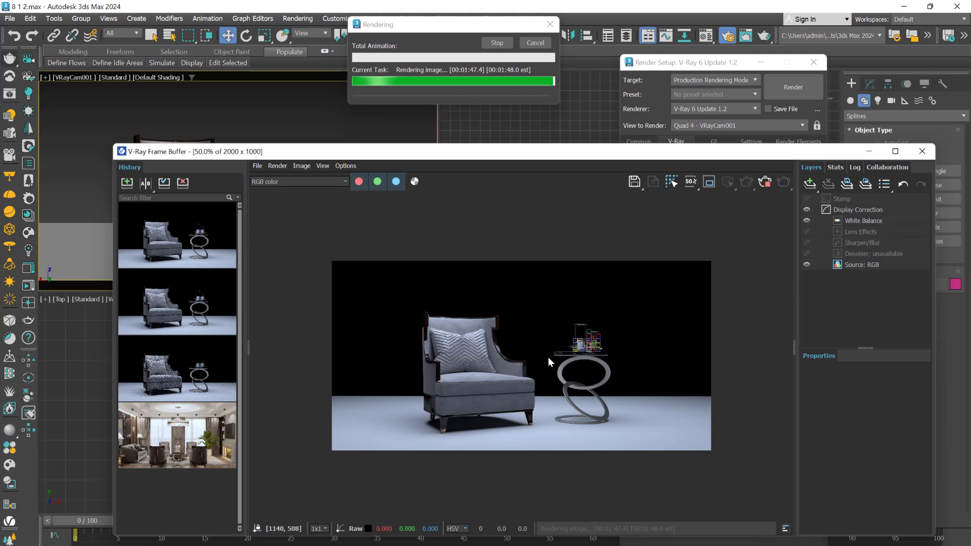
scroll(582, 349, "up", 3)
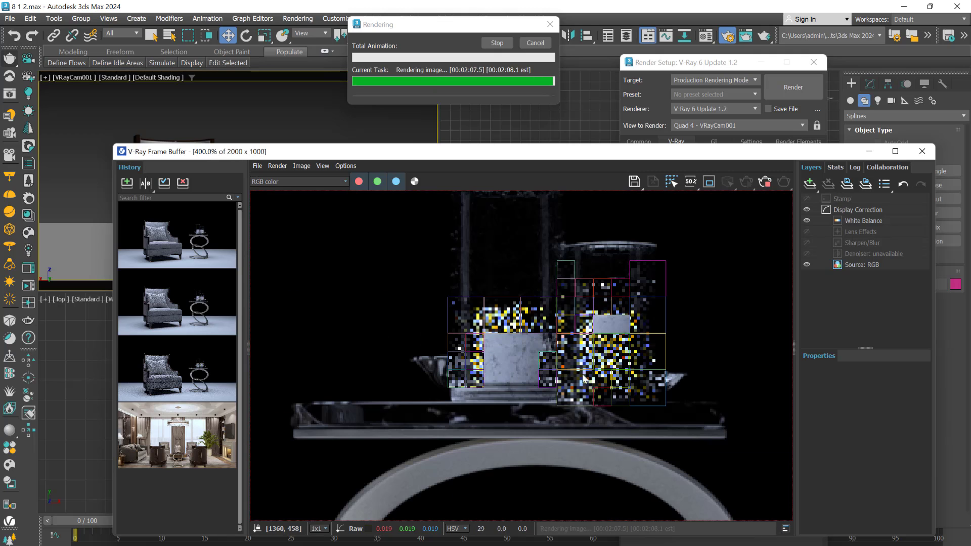
scroll(577, 360, "up", 1)
scroll(572, 369, "down", 4)
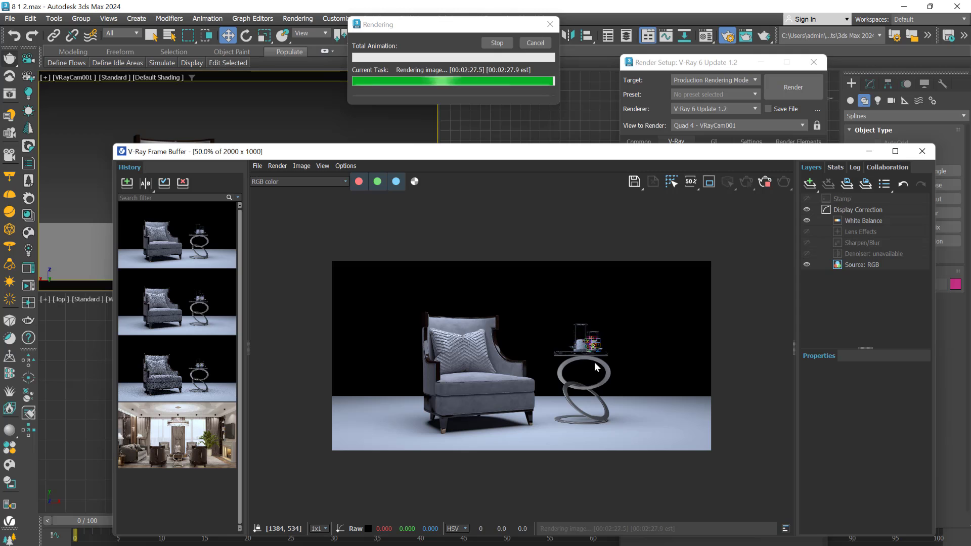
scroll(594, 363, "up", 3)
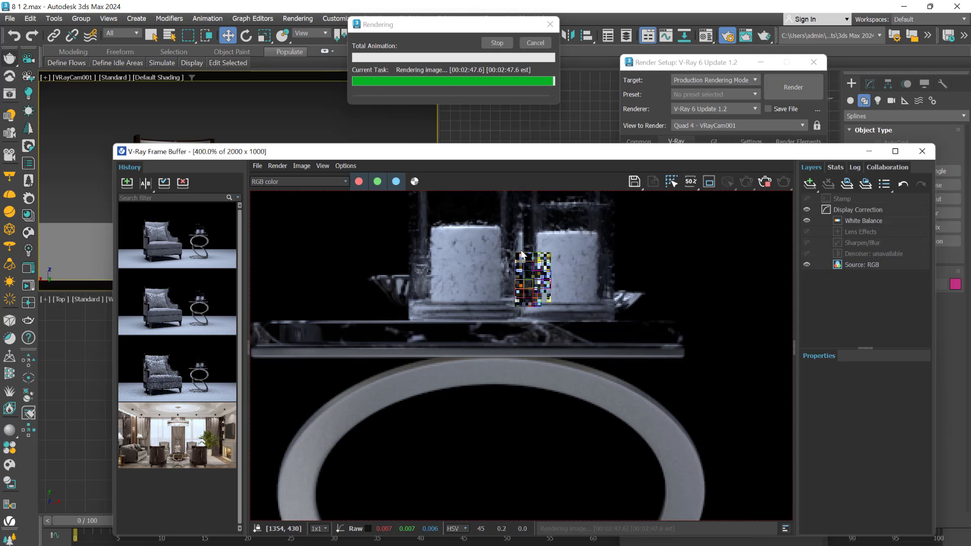
scroll(492, 281, "down", 3)
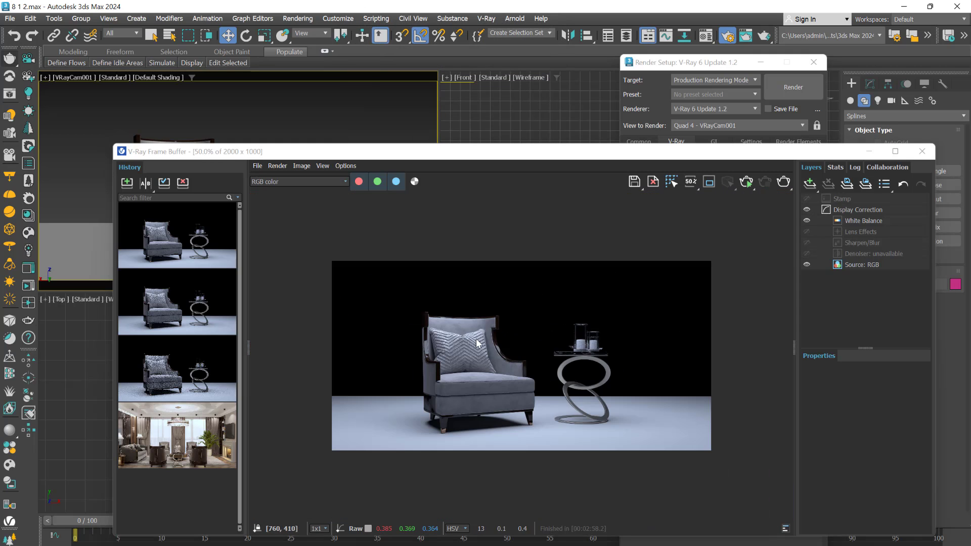
left_click_drag(486, 152, 544, 322)
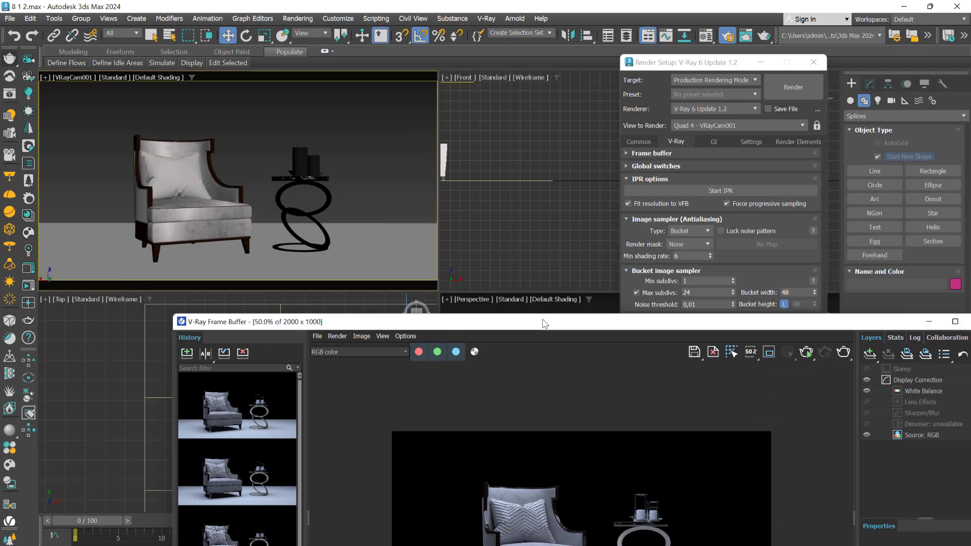
left_click(692, 282)
double_click(695, 292)
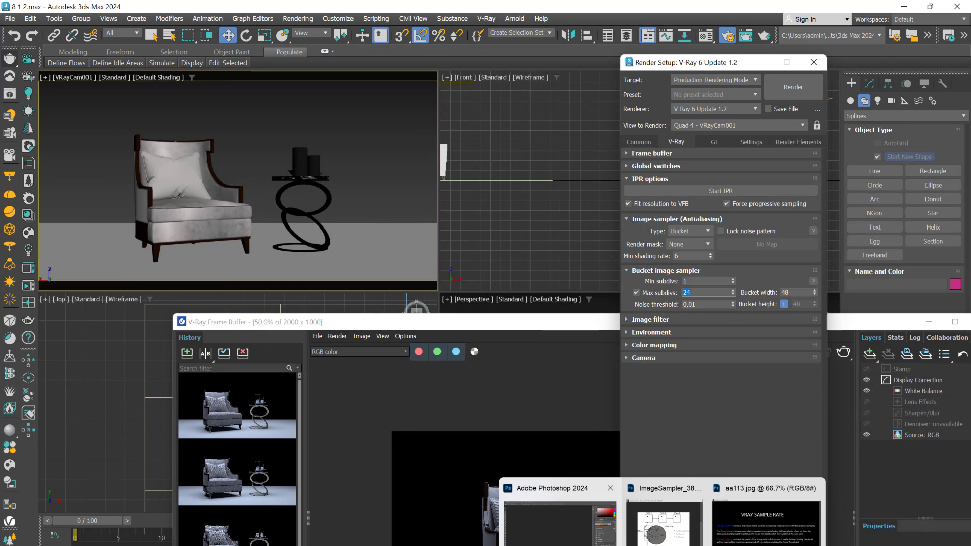
left_click(653, 536)
left_click(613, 543)
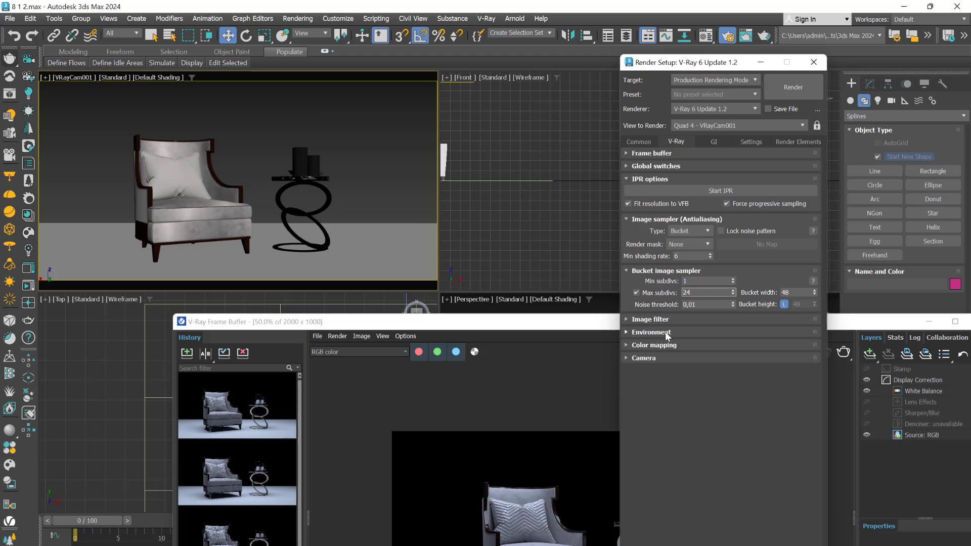
Step: Examine the floor beside the chair at high magnification for noise in the finished render
left_click_drag(589, 325, 505, 144)
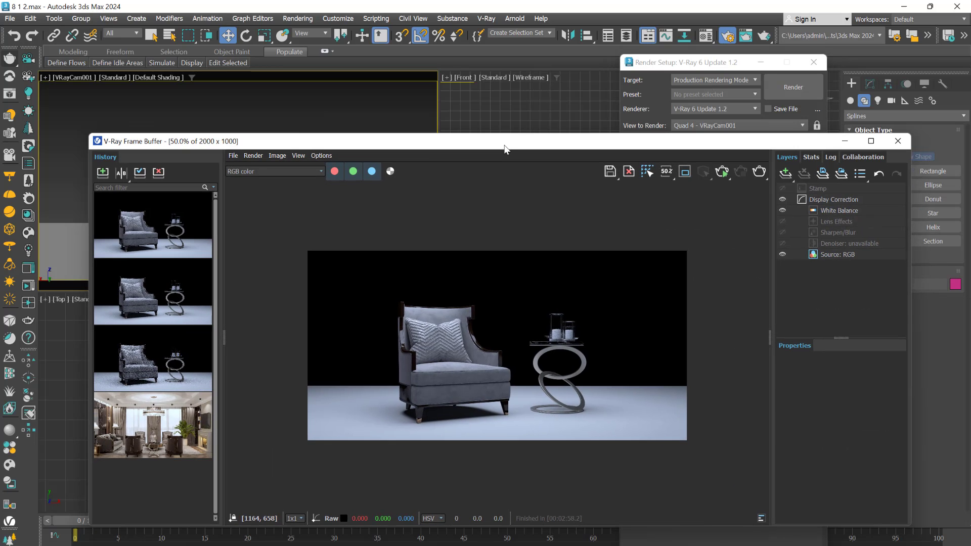
scroll(356, 415, "up", 2)
scroll(356, 421, "up", 1)
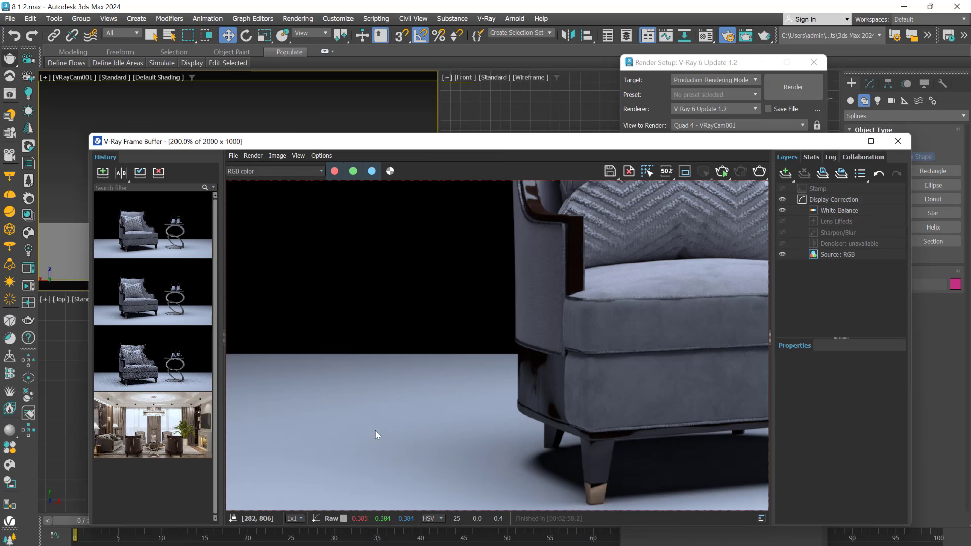
scroll(386, 433, "up", 1)
scroll(393, 390, "up", 2)
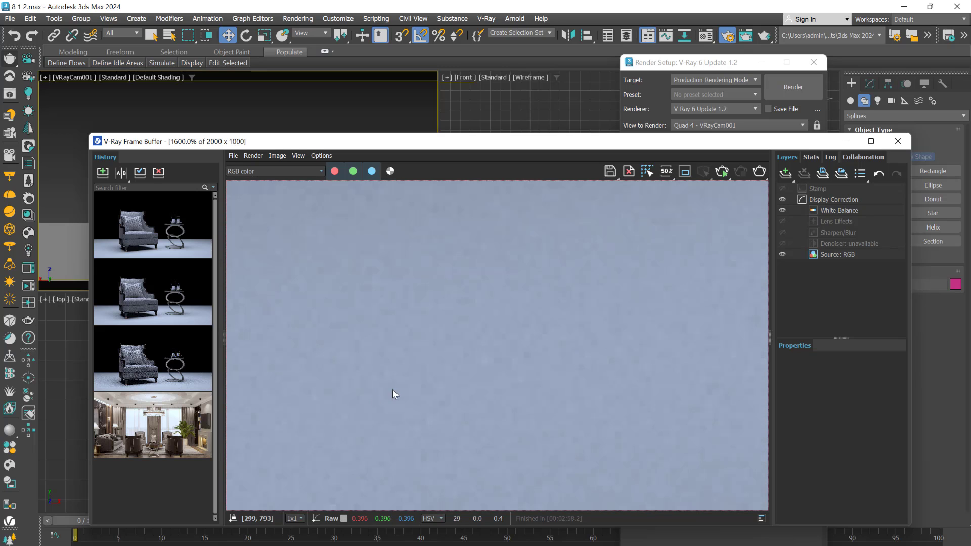
scroll(518, 304, "down", 4)
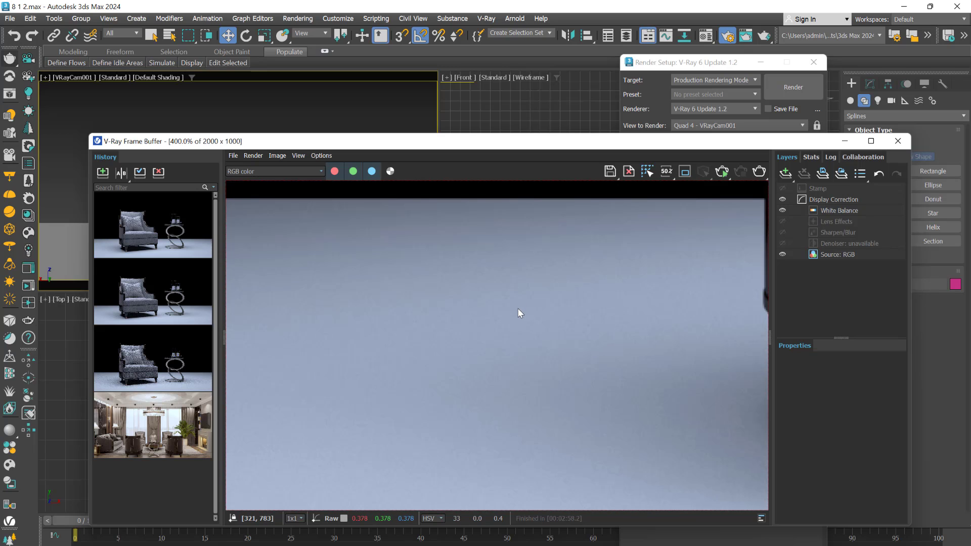
Step: Locate VRayDenoiser among the render elements available to add, and leave the list without adding it
left_click_drag(631, 147, 636, 233)
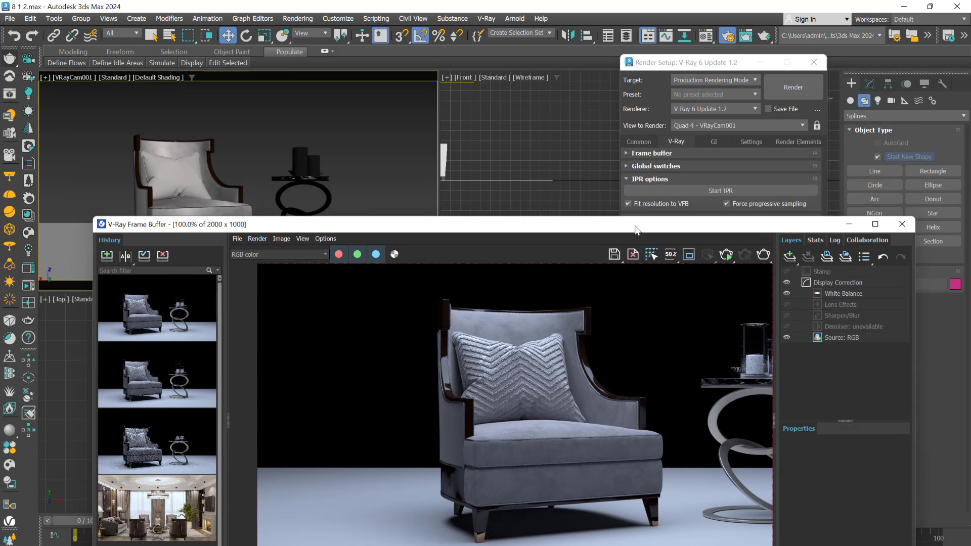
left_click(784, 140)
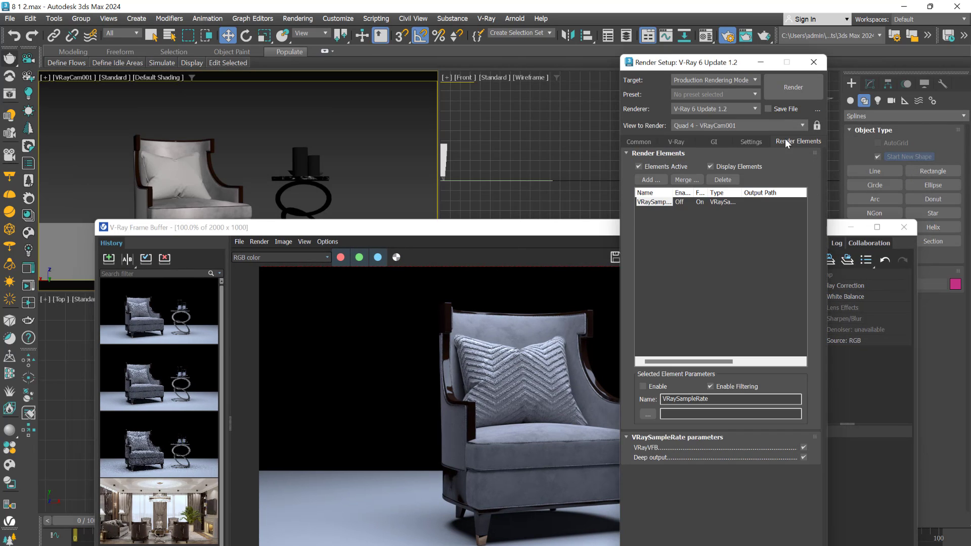
left_click(651, 180)
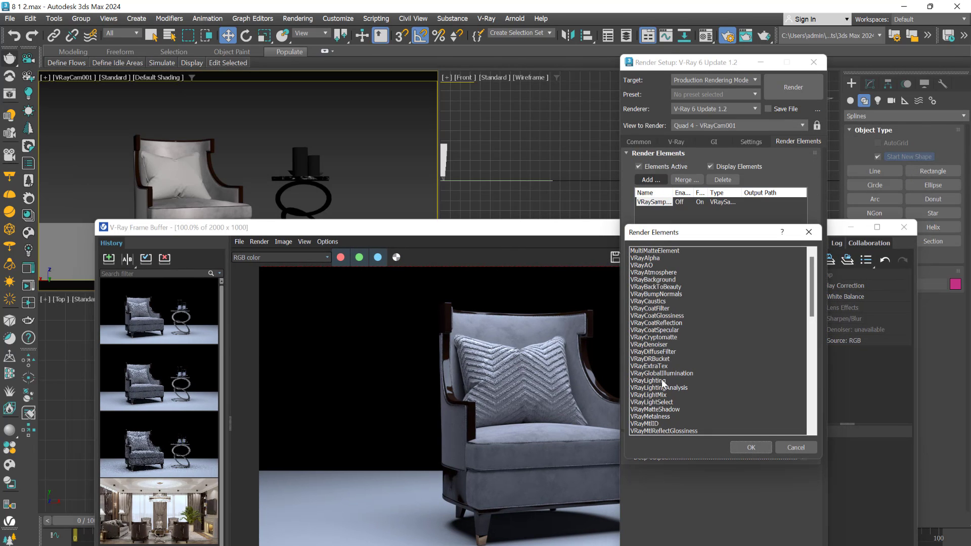
left_click(657, 345)
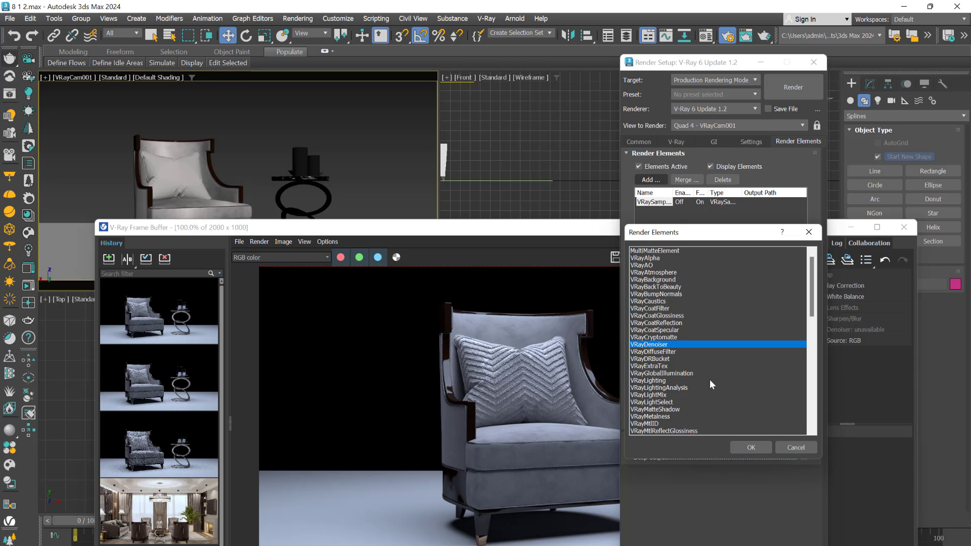
left_click(804, 447)
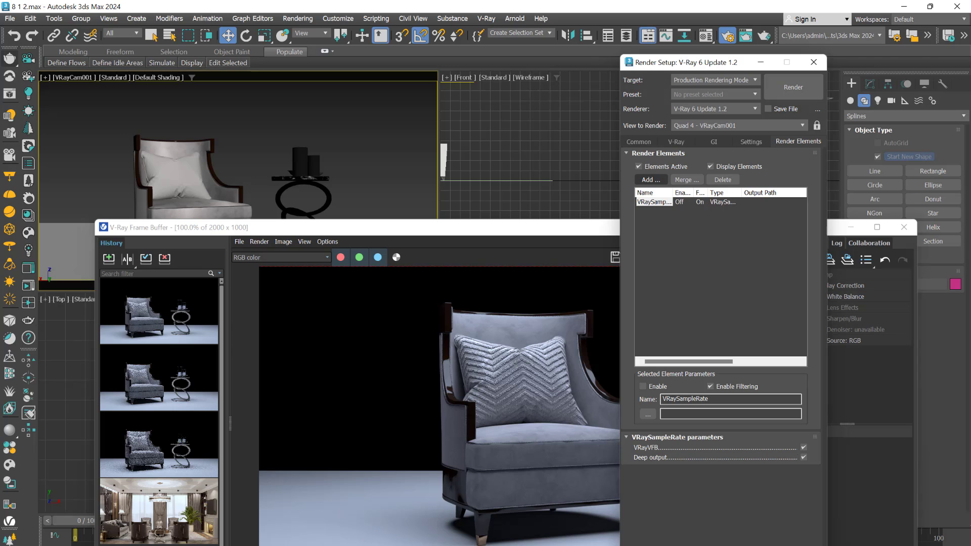
Step: Set the bucket image sampler's noise threshold to 1
left_click(677, 142)
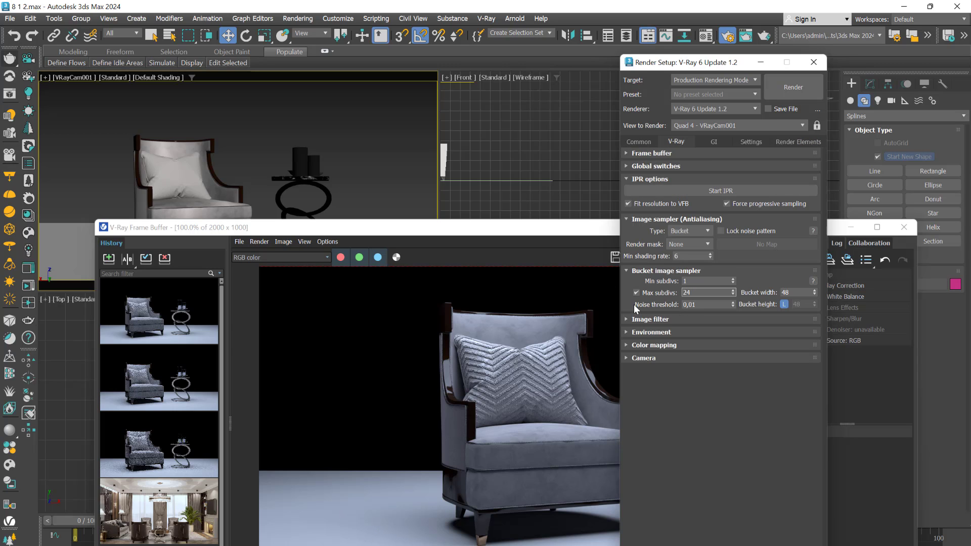
left_click(702, 303)
type("1")
key("Return")
Step: Save the render to the history and set up an A/B comparison with it as B and the 8.1 s render as A
left_click_drag(504, 233, 516, 110)
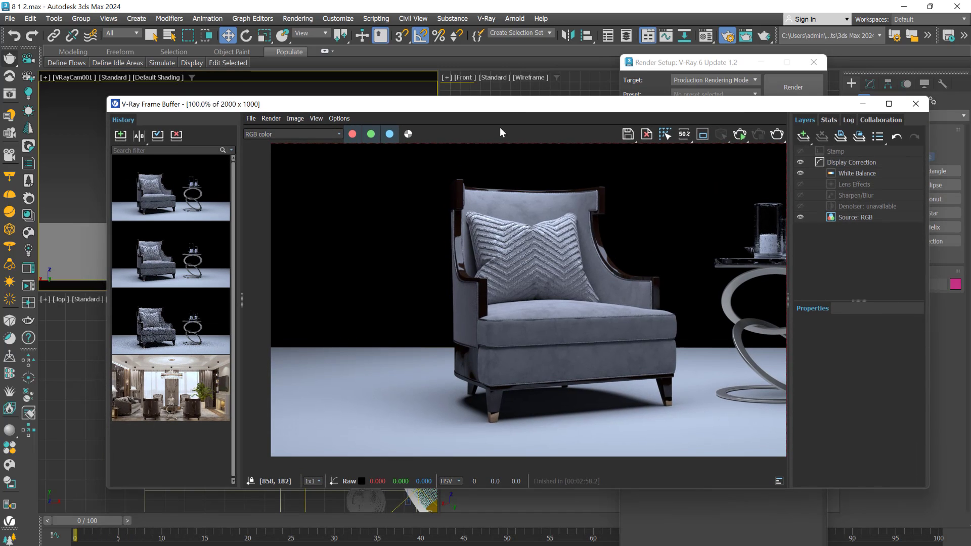
scroll(475, 233, "down", 2)
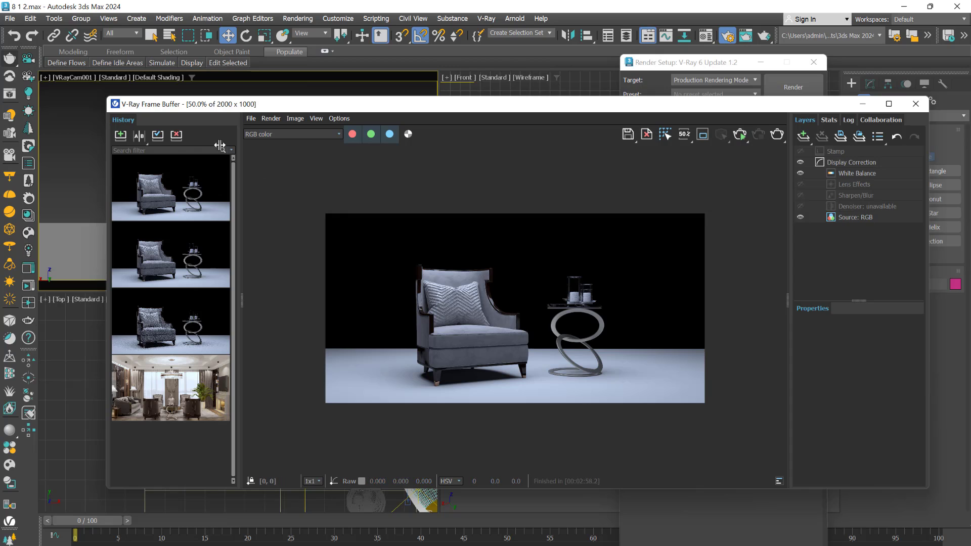
left_click(121, 137)
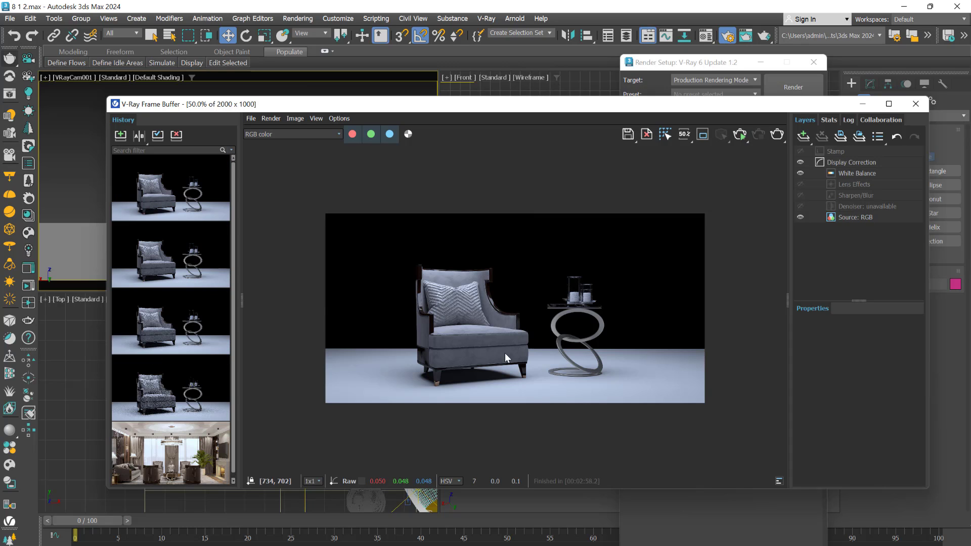
left_click(139, 135)
left_click(198, 192)
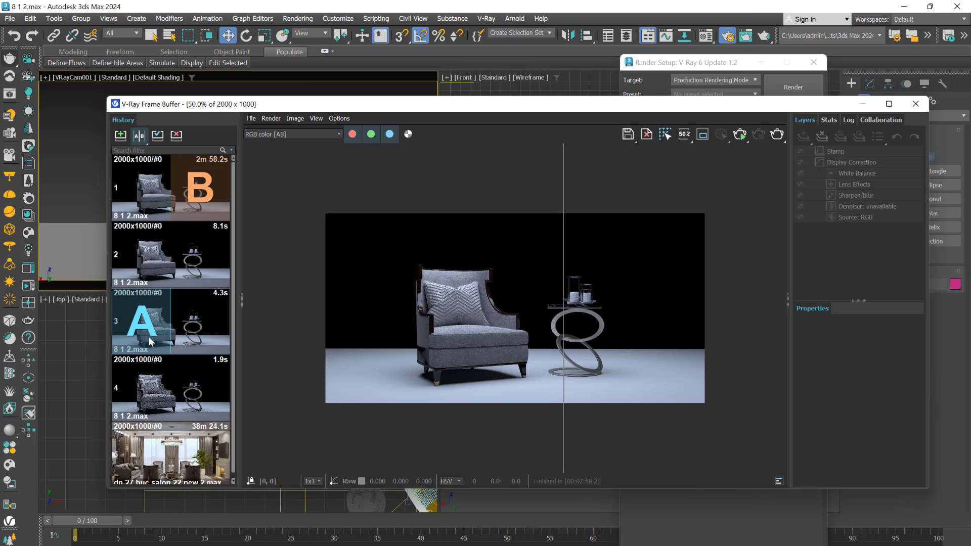
left_click(140, 256)
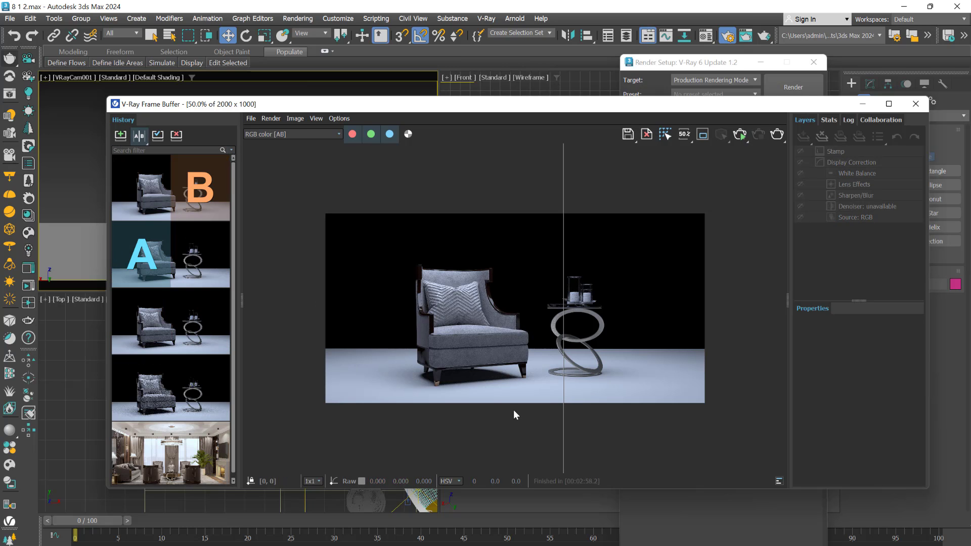
Step: Compare the chair and floor noise in the newest render with the 8.1 s render and the 1.9 s render as image A
scroll(442, 390, "up", 1)
scroll(575, 410, "up", 1)
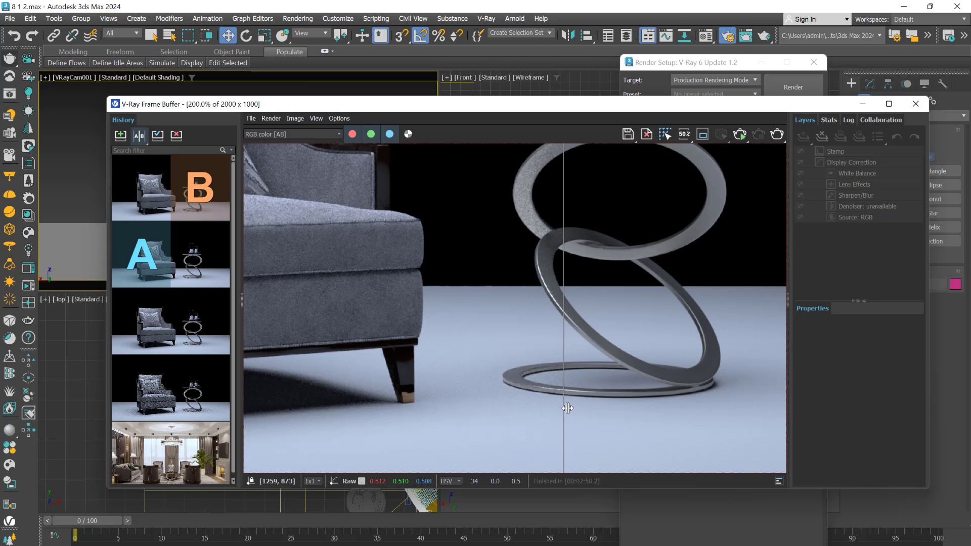
left_click_drag(567, 408, 520, 355)
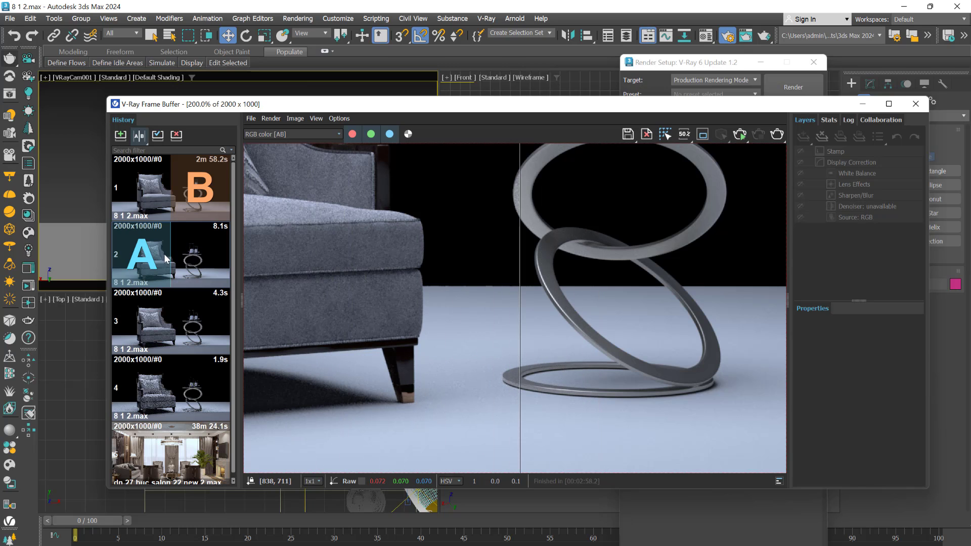
left_click(117, 365)
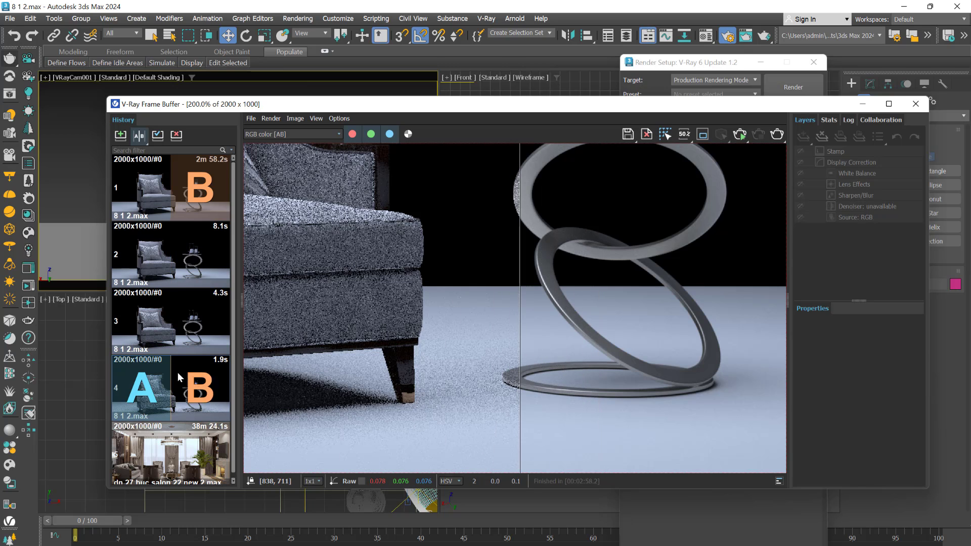
left_click_drag(515, 321, 374, 343)
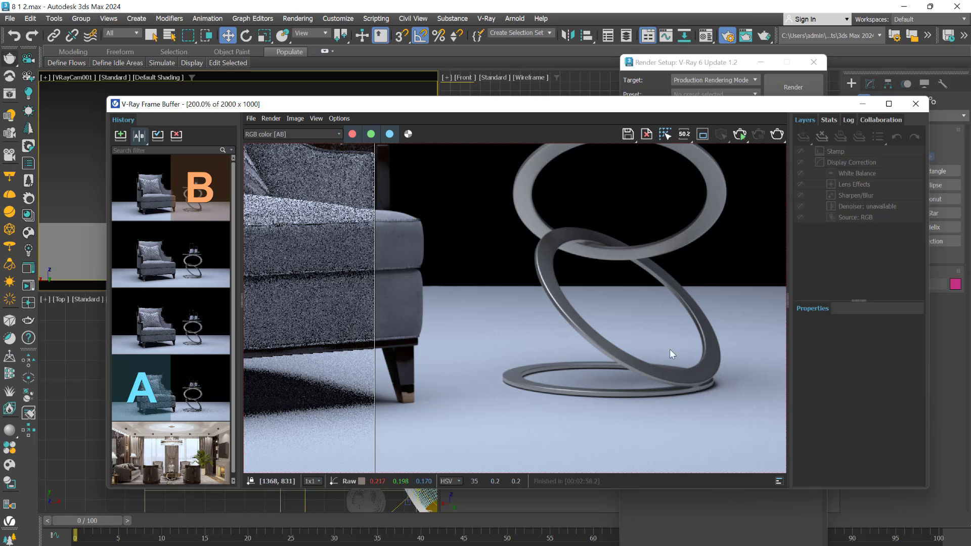
Step: Compare the full chair image across the A/B divider, and turn off the A/B comparison
scroll(602, 362, "down", 1)
scroll(437, 394, "down", 1)
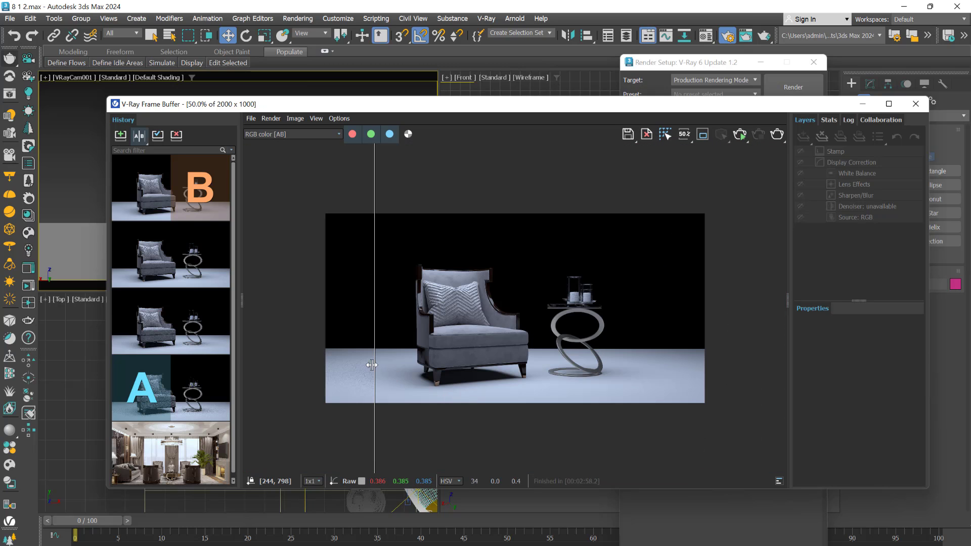
mouse_move(373, 361)
left_mouse_down()
mouse_move(697, 361)
mouse_move(346, 360)
mouse_move(560, 361)
mouse_move(383, 360)
left_mouse_up()
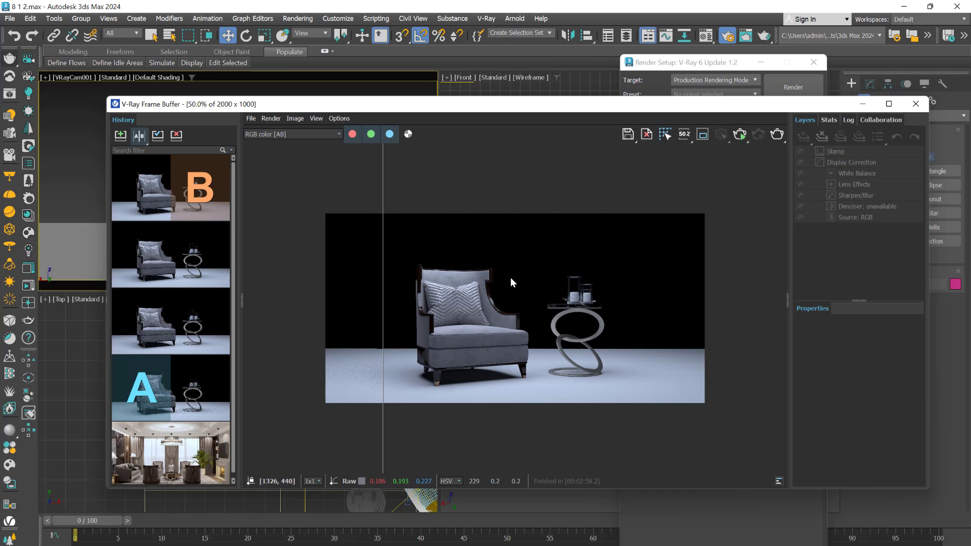
left_click(139, 136)
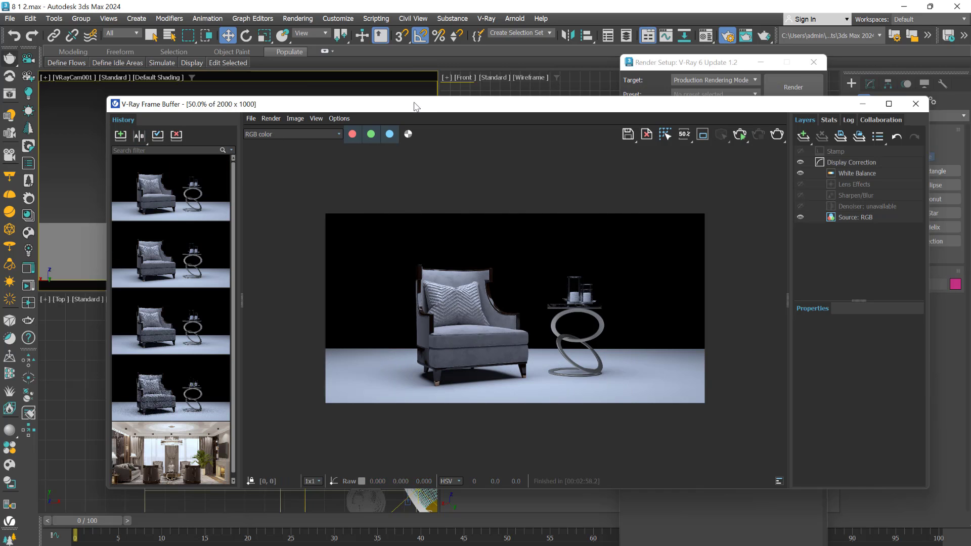
Step: Switch the image sampler type to Progressive and set its Max. subdivs to 1
left_click_drag(433, 100, 457, 361)
left_click_drag(658, 62, 590, 48)
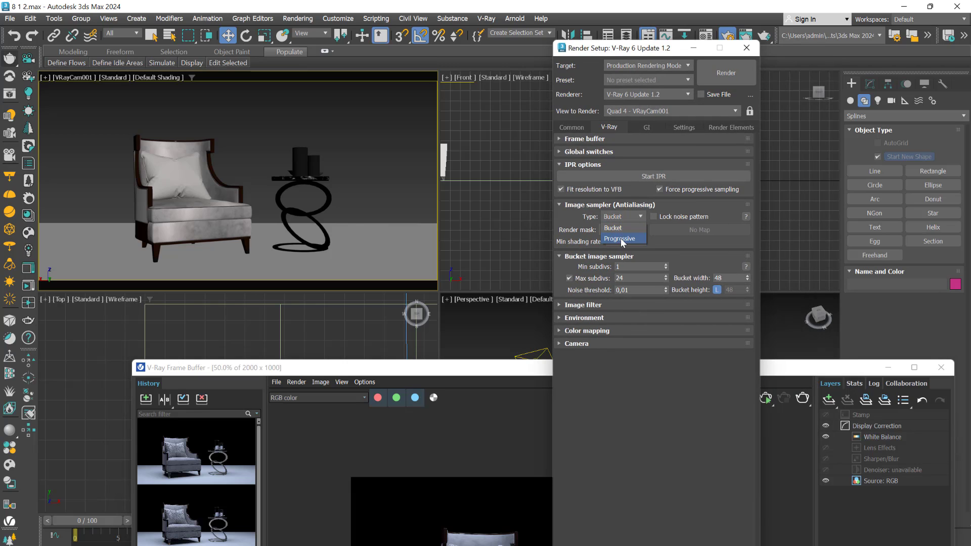
left_click(617, 238)
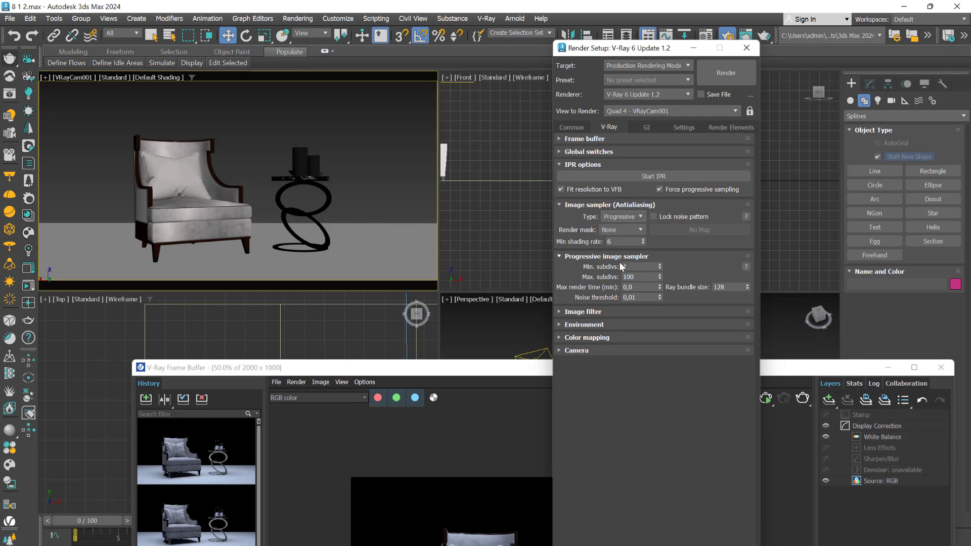
left_click_drag(496, 368, 494, 319)
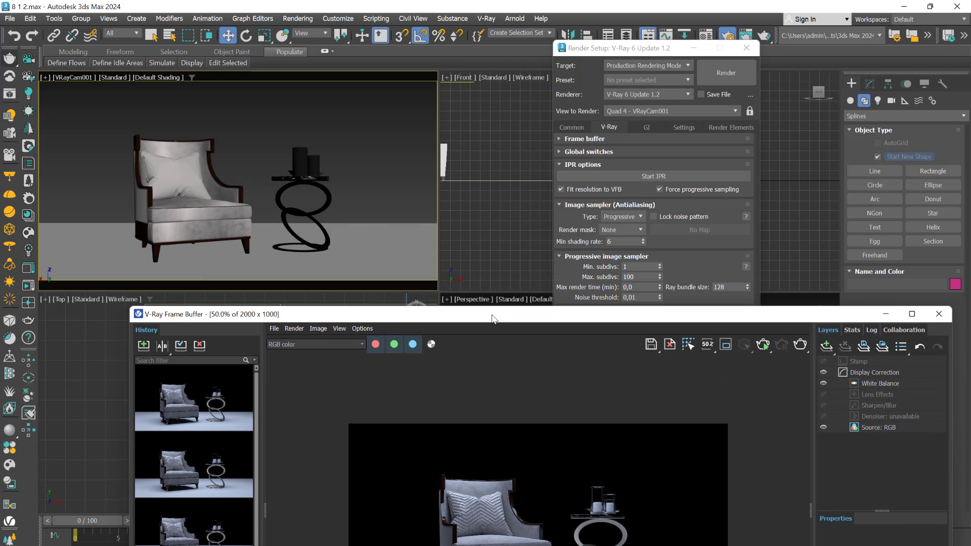
left_click(640, 276)
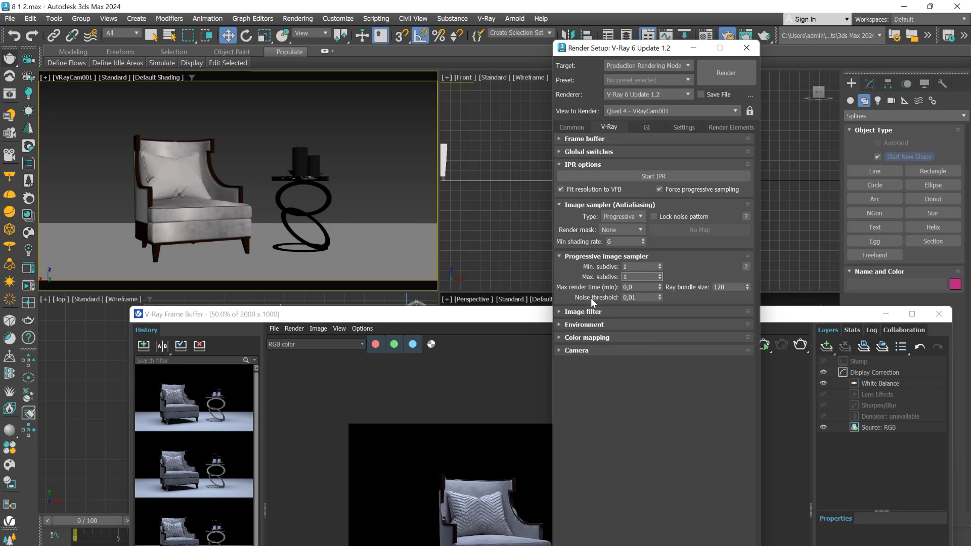
Step: Switch the image sampler to Bucket to check its settings against the progressive ones, and return to Progressive
left_click(624, 217)
left_click(614, 229)
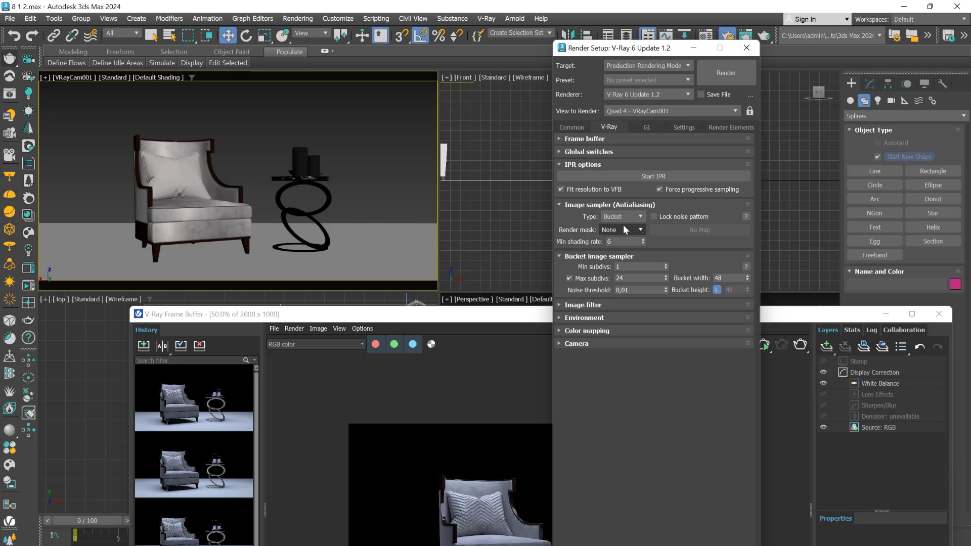
left_click(619, 239)
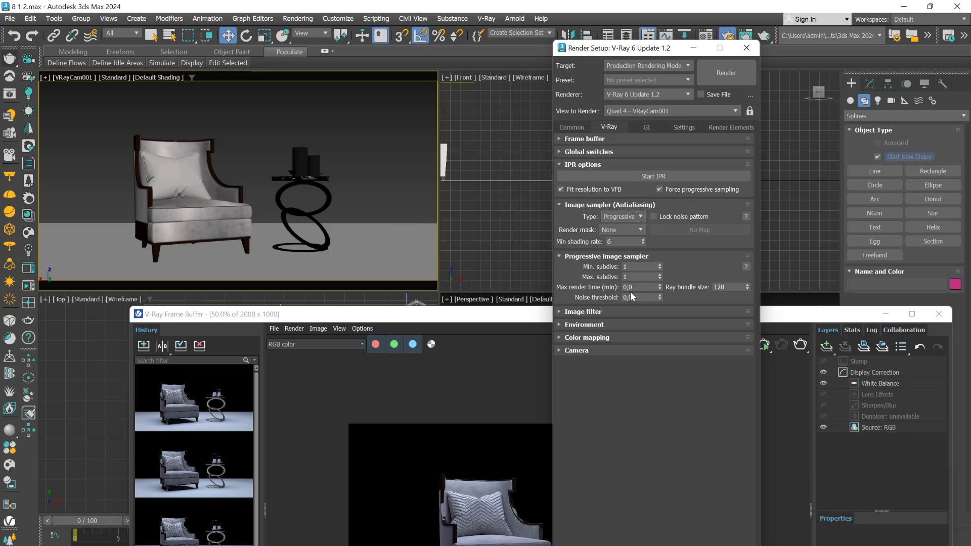
Step: Examine the progressive sampler's Max render time and Noise threshold settings
left_click_drag(636, 287, 622, 288)
left_click_drag(538, 315, 478, 272)
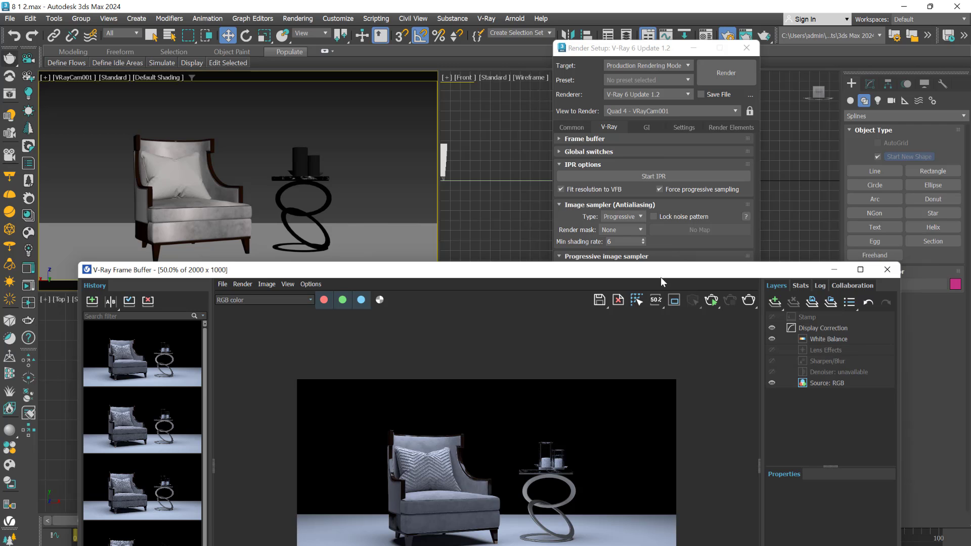
left_click_drag(658, 278, 627, 344)
left_click(641, 298)
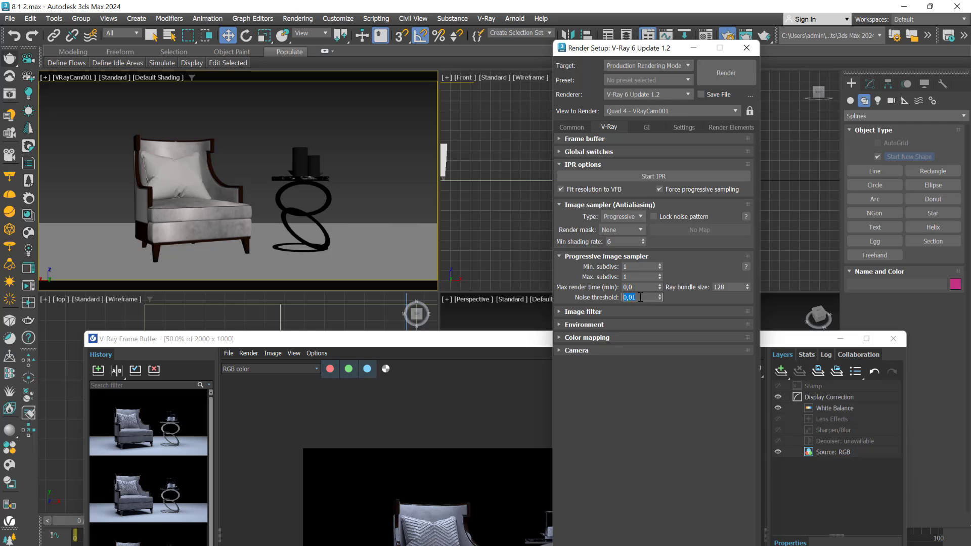
Step: Display the VRaySampleRate element of the render and examine the sampling around the chair's front leg and shadow
left_click_drag(503, 337, 515, 127)
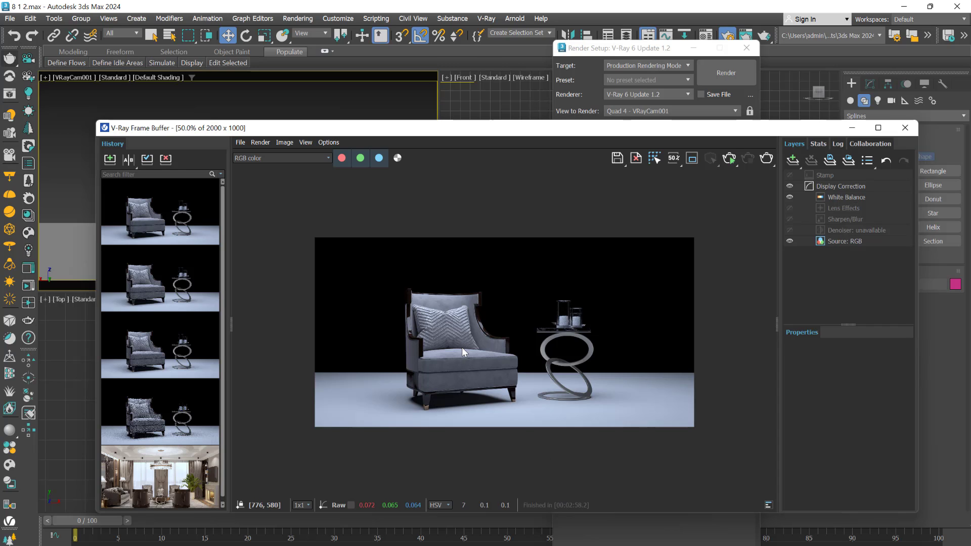
left_click(288, 159)
left_click(263, 191)
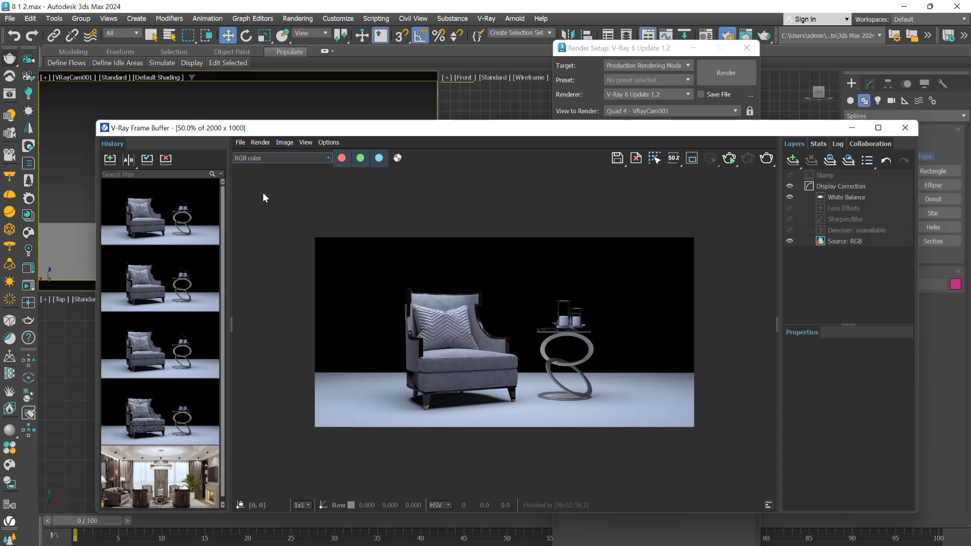
scroll(462, 383, "up", 2)
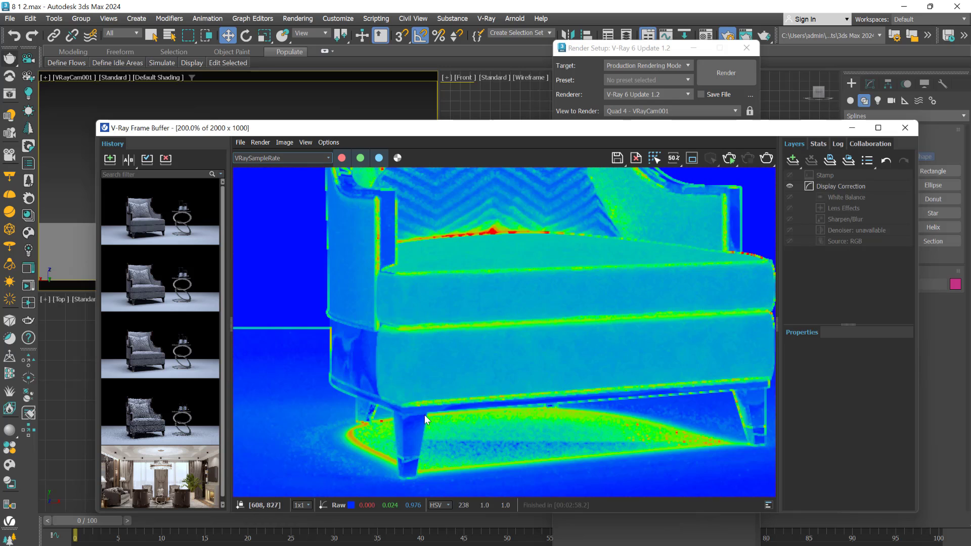
scroll(404, 419, "up", 2)
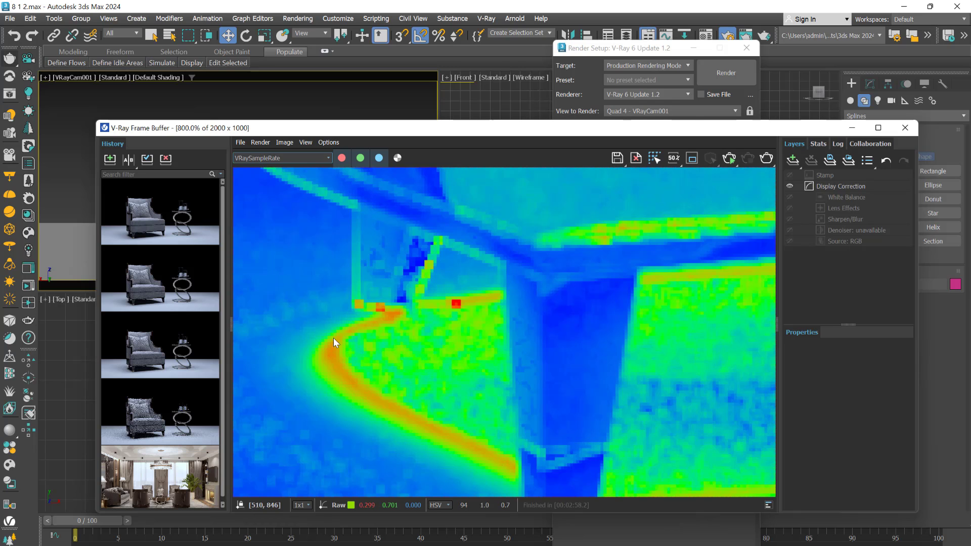
scroll(469, 300, "down", 5)
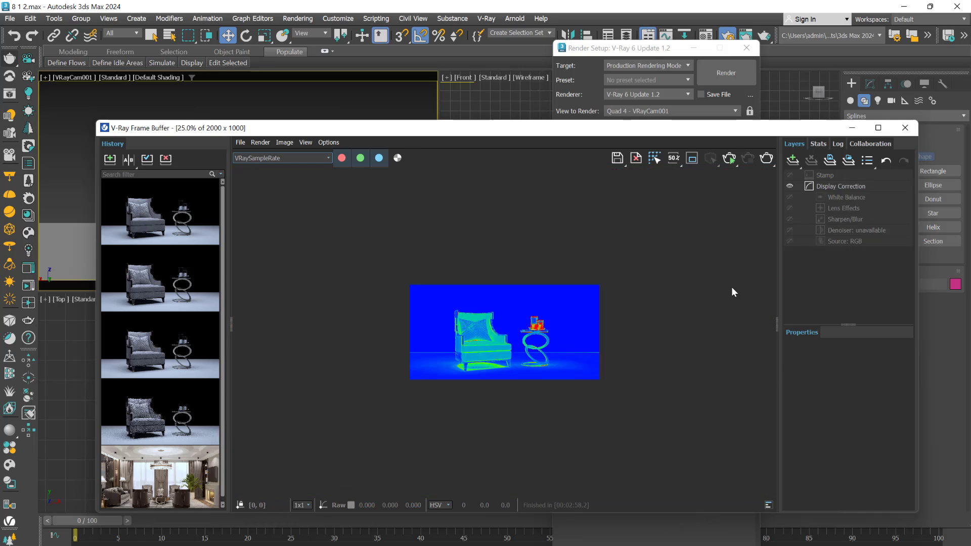
Step: Examine the sample rate on the candle holders, the side table's ring base, the floor and the chair cushions
scroll(701, 236, "up", 4)
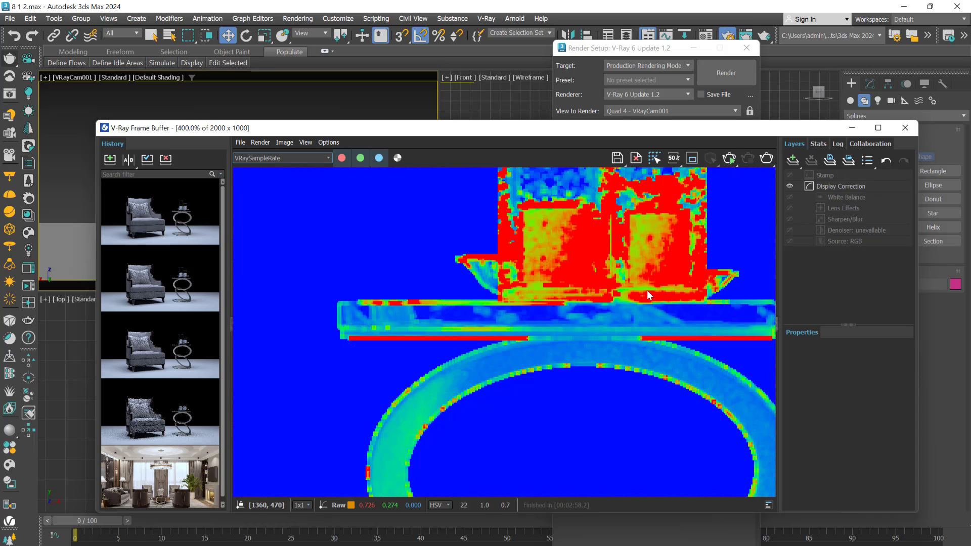
scroll(566, 278, "down", 2)
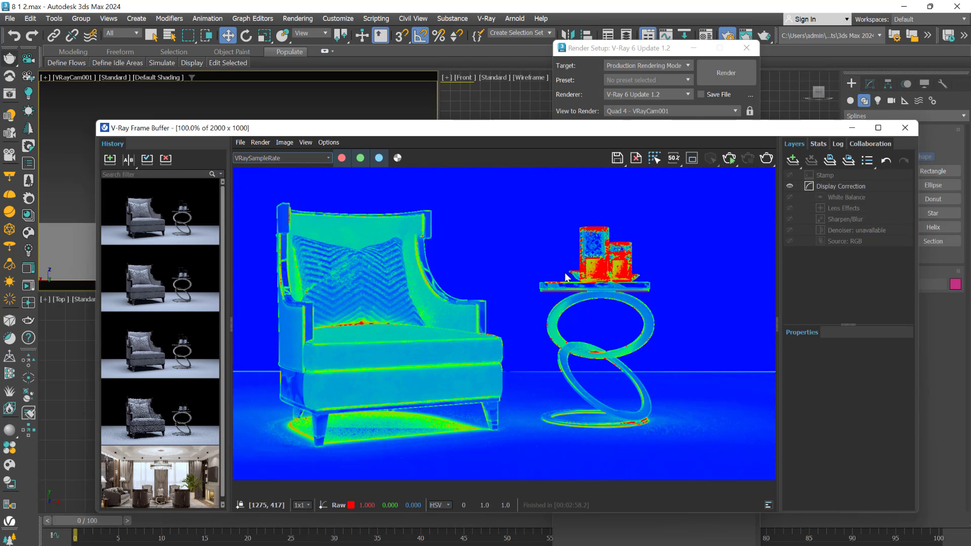
scroll(565, 277, "down", 1)
scroll(441, 372, "up", 1)
scroll(436, 371, "down", 1)
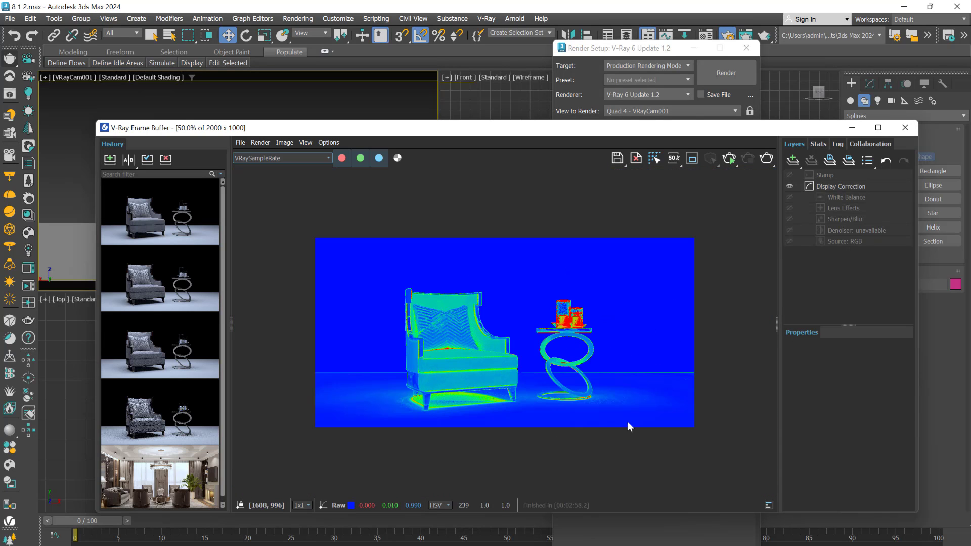
scroll(607, 427, "up", 1)
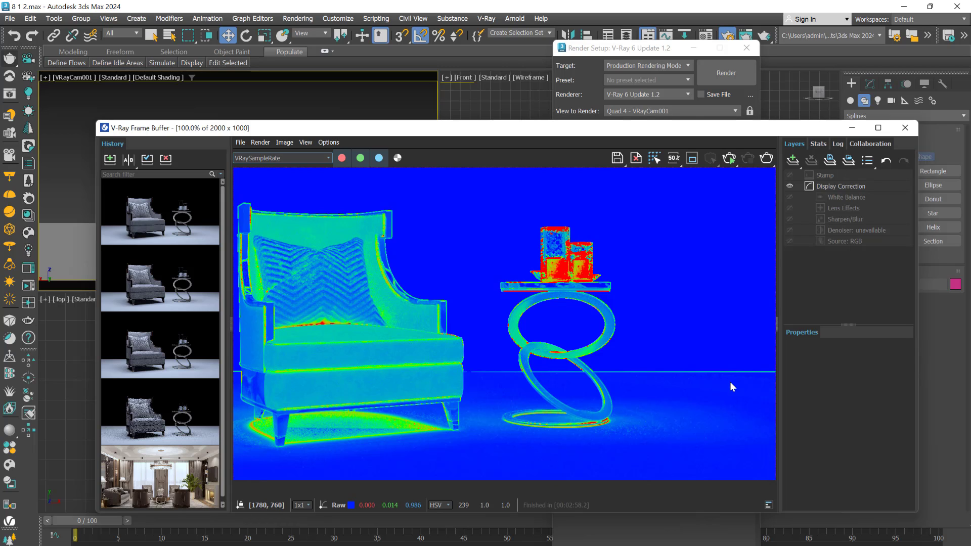
scroll(590, 444, "up", 2)
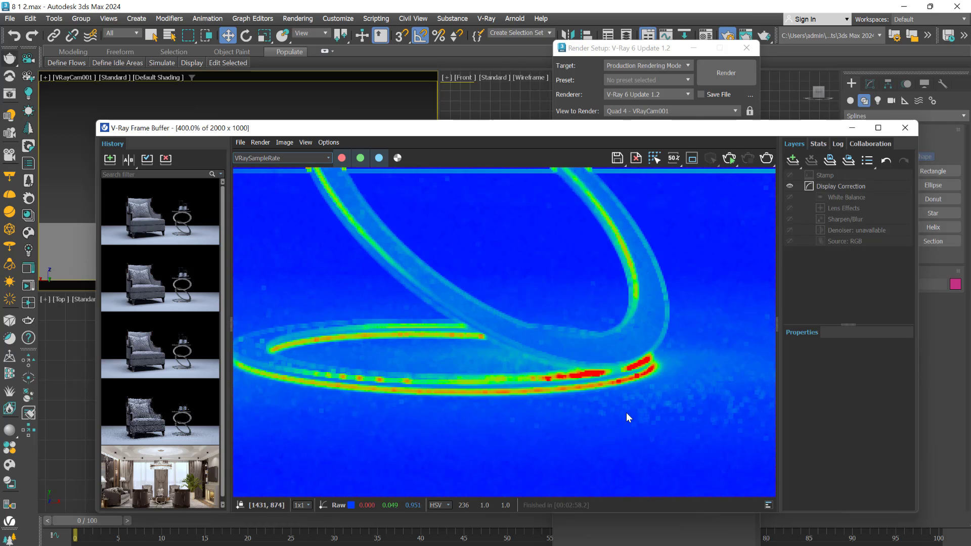
scroll(567, 381, "down", 1)
scroll(337, 354, "down", 1)
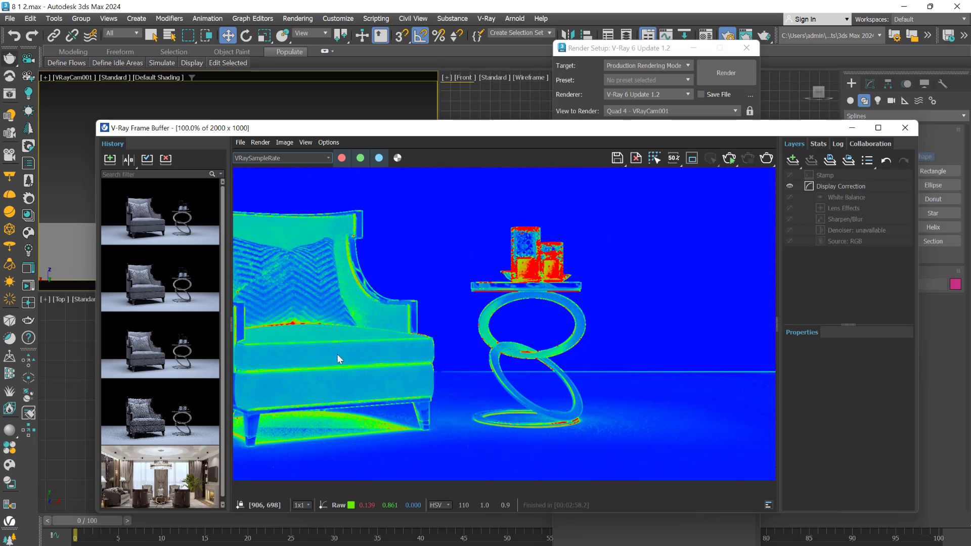
scroll(253, 314, "up", 2)
scroll(371, 334, "down", 3)
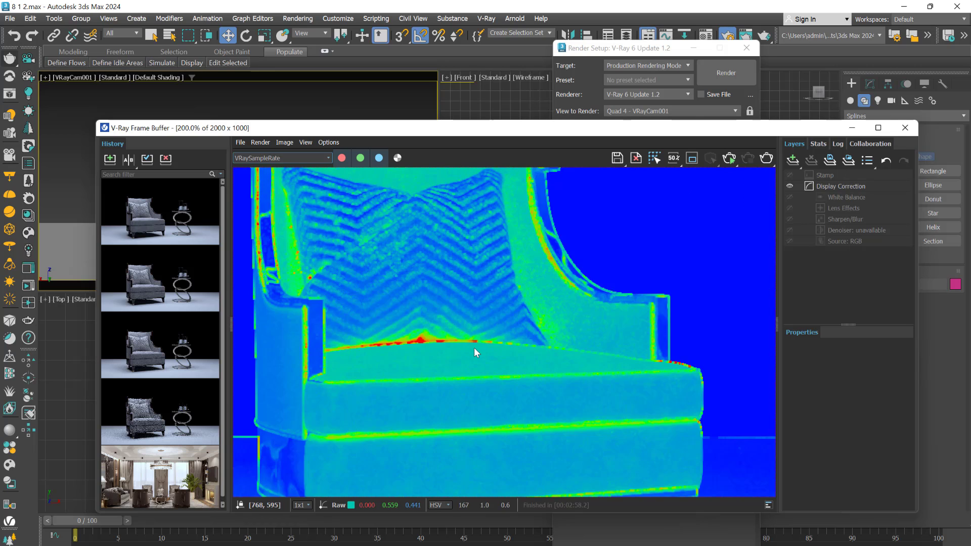
Step: Render the camera view with the progressive sampler and display the RGB color channel
left_click_drag(543, 136, 585, 376)
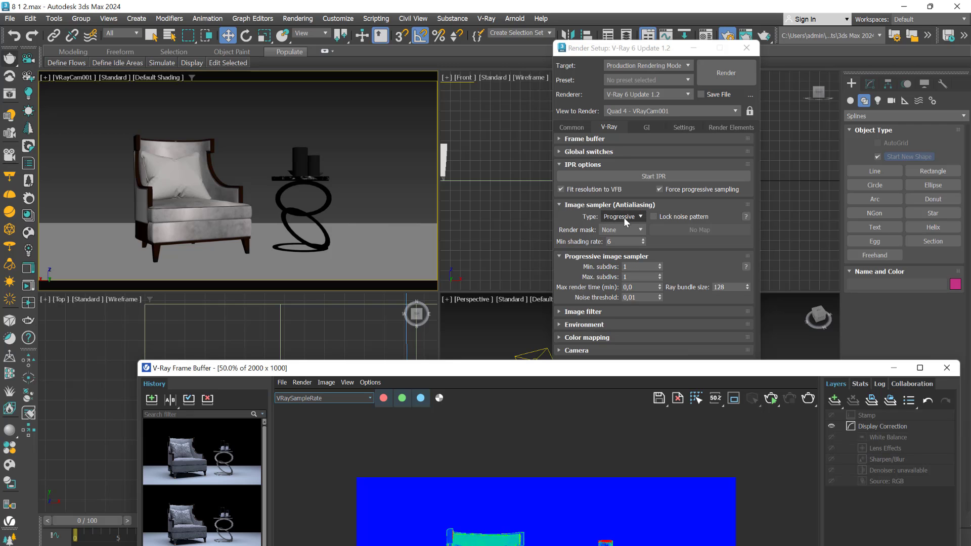
left_click_drag(593, 373, 565, 152)
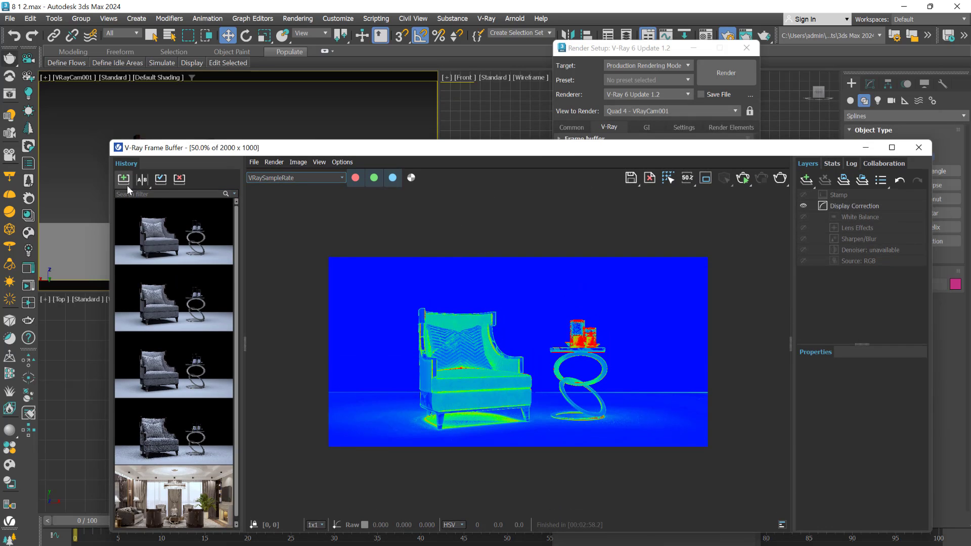
left_click_drag(596, 148, 609, 182)
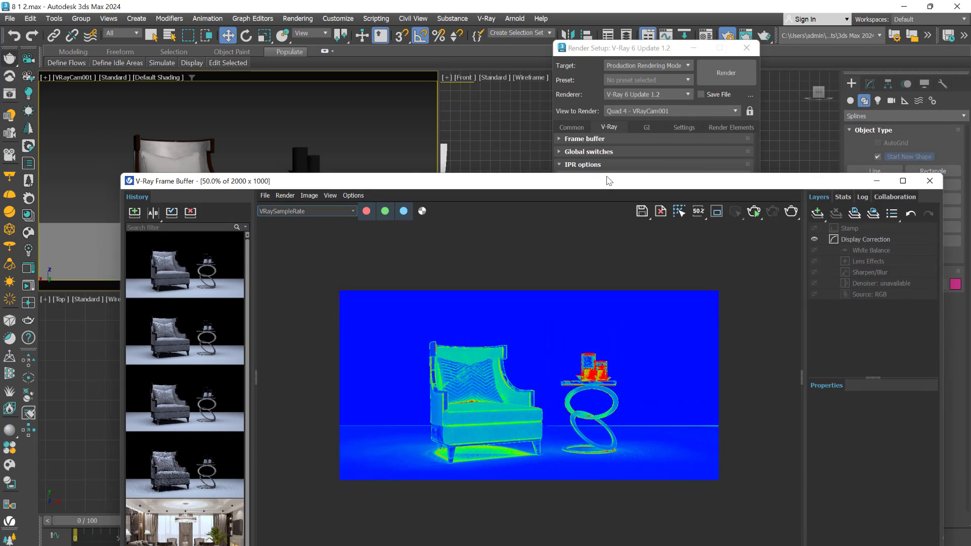
left_click(717, 72)
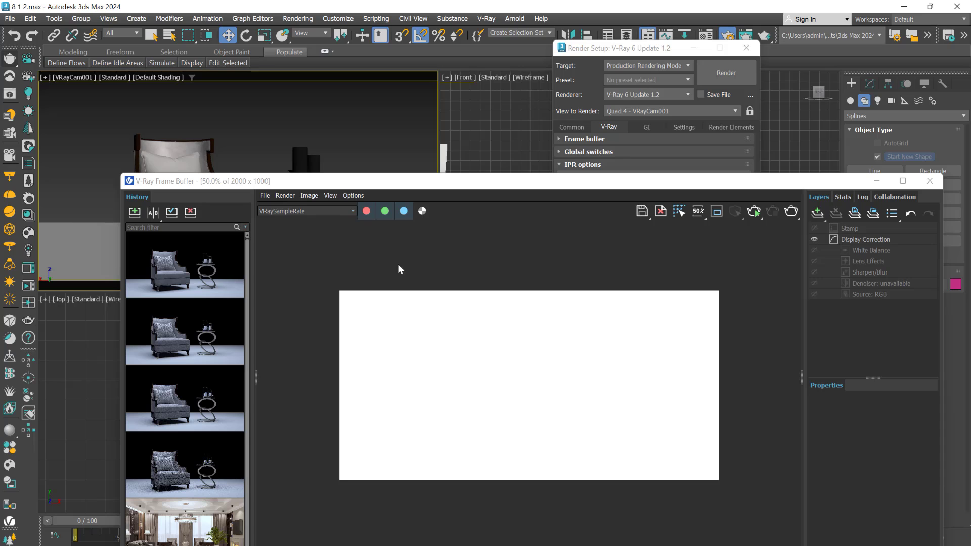
left_click(318, 210)
left_click(273, 222)
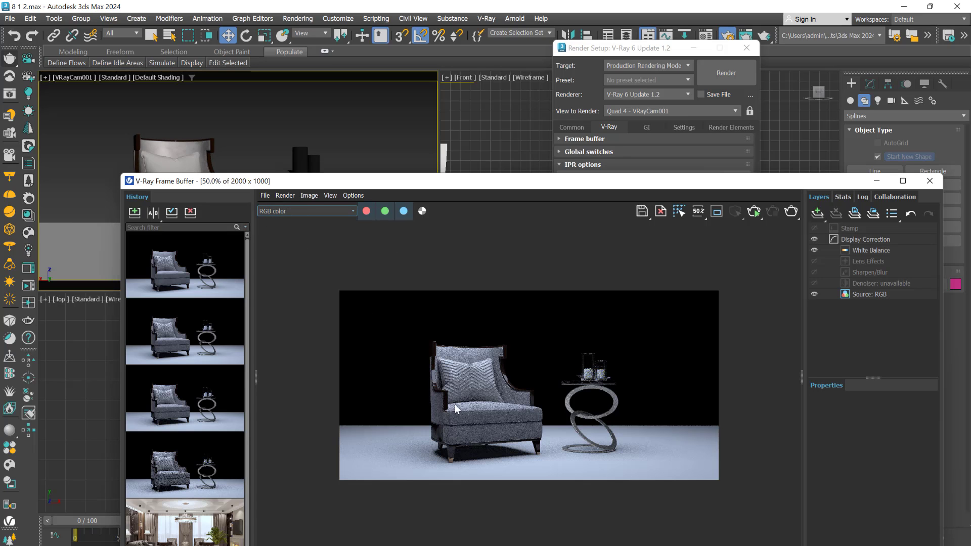
Step: Inspect the noise on the chair seat in the progressive render, and save the render to the history
scroll(500, 447, "up", 2)
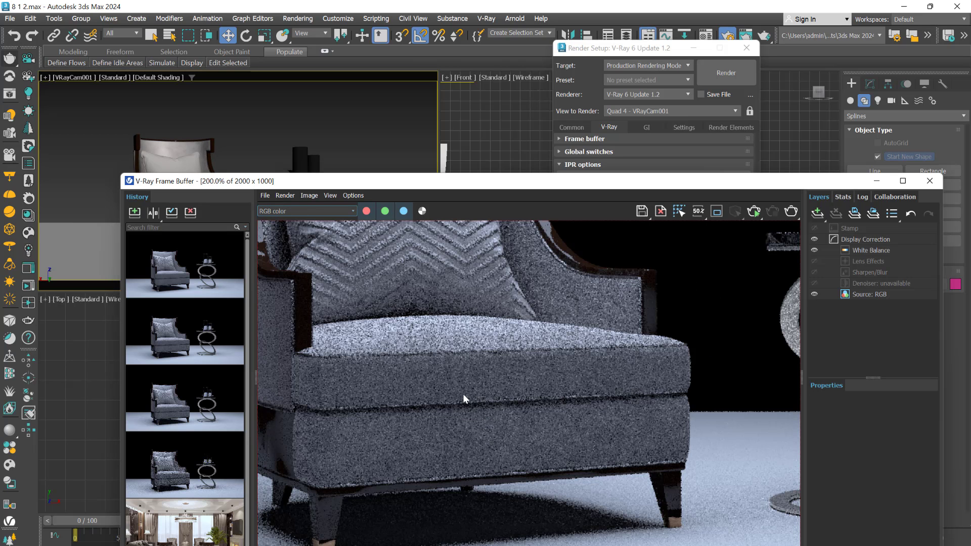
left_click_drag(402, 186, 441, 94)
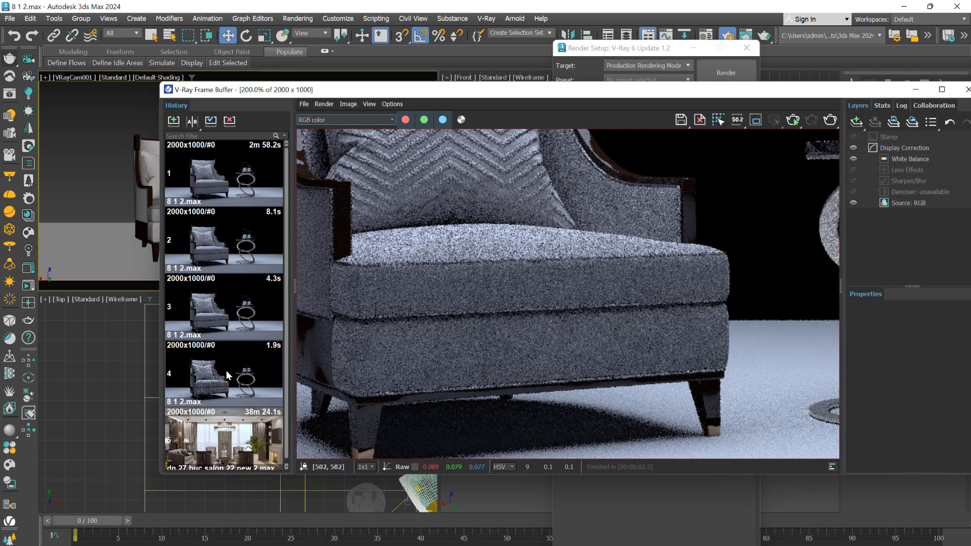
left_click(174, 120)
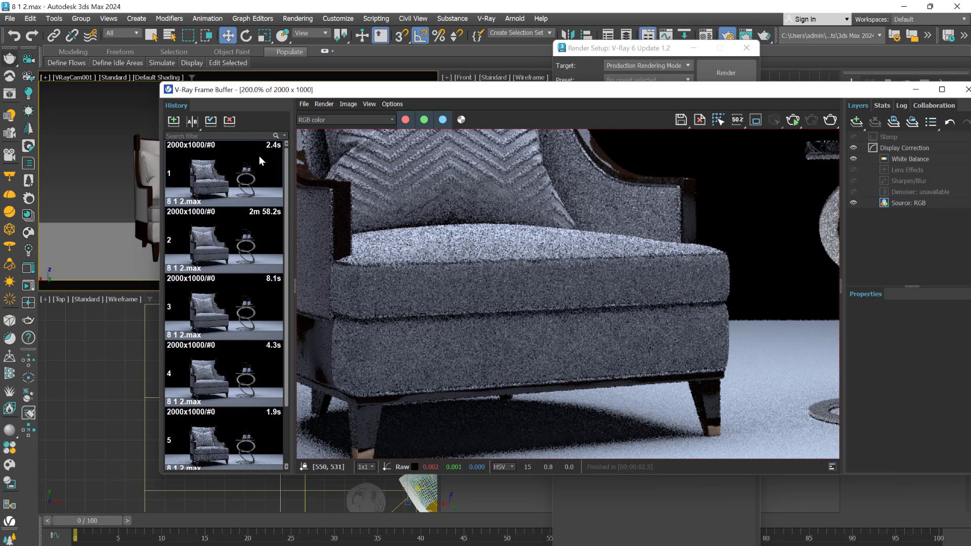
Step: Turn on the A/B comparison in the render history and compare the newest progressive render as B with history entry 5 as A
scroll(216, 449, "down", 1)
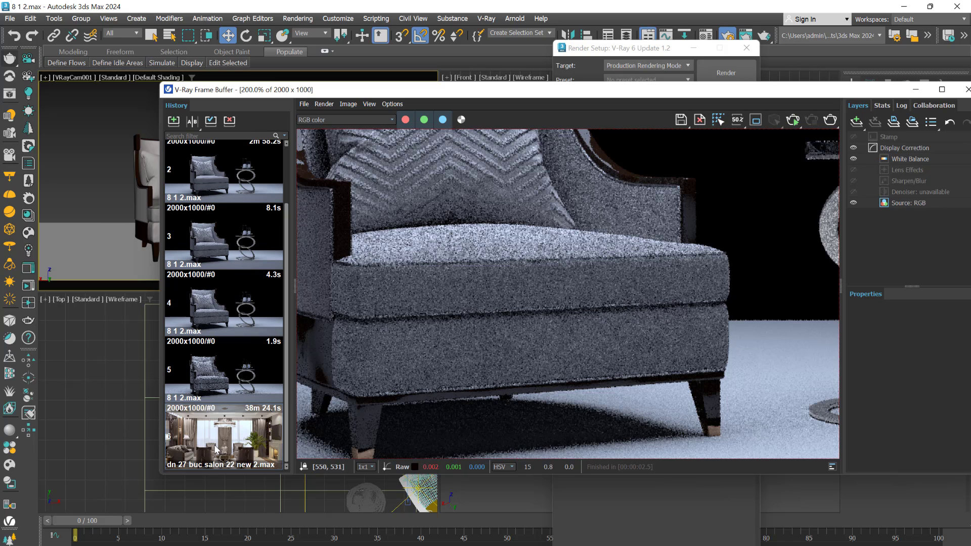
scroll(218, 228, "up", 1)
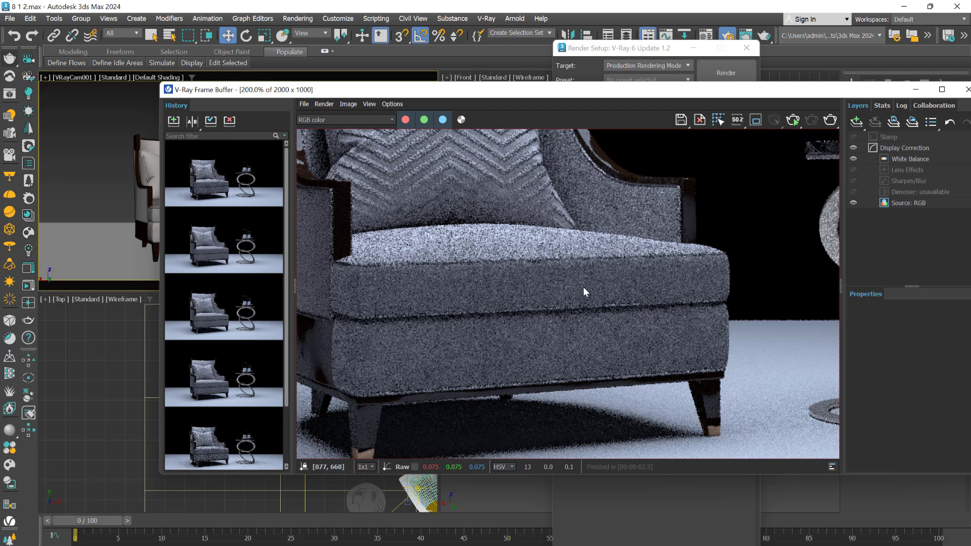
scroll(584, 286, "down", 1)
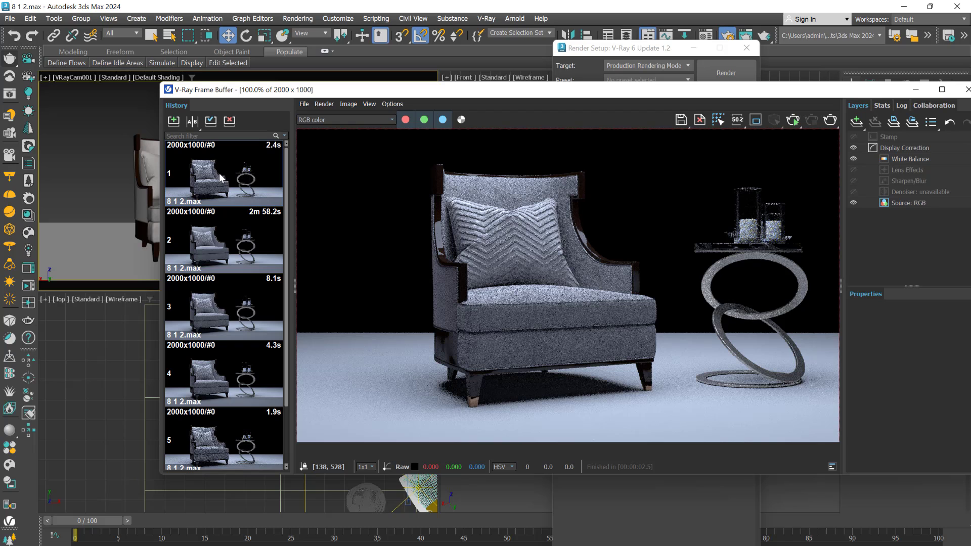
left_click(192, 122)
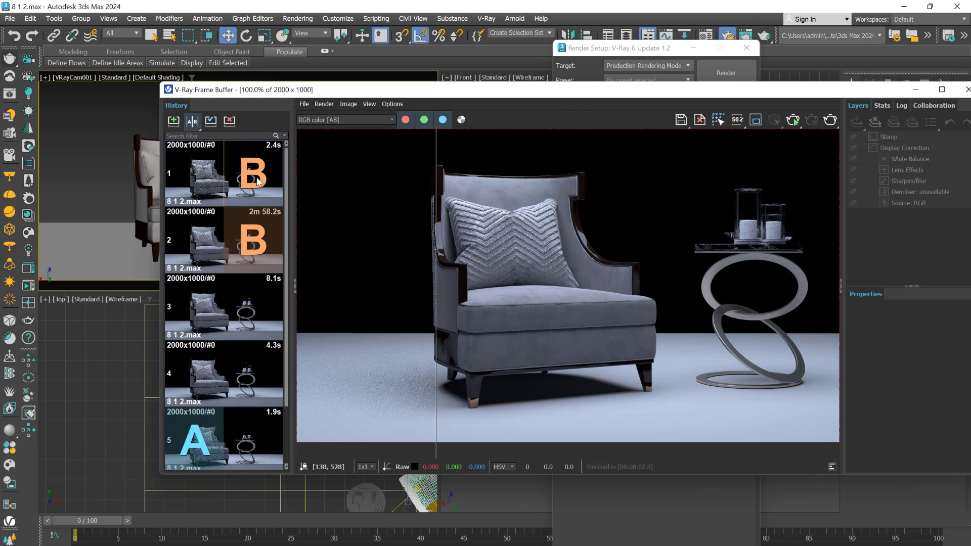
left_click(258, 181)
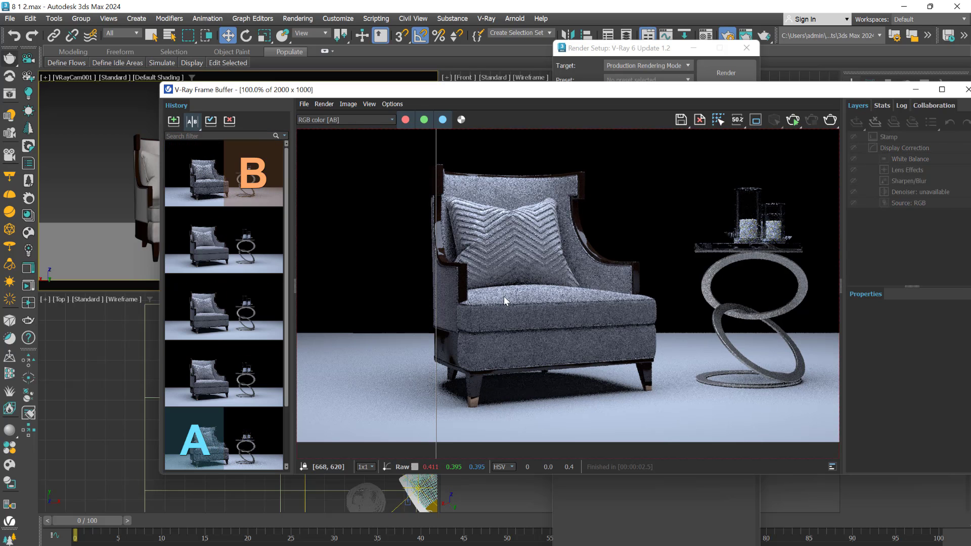
left_click_drag(434, 374, 399, 327)
scroll(564, 326, "down", 2)
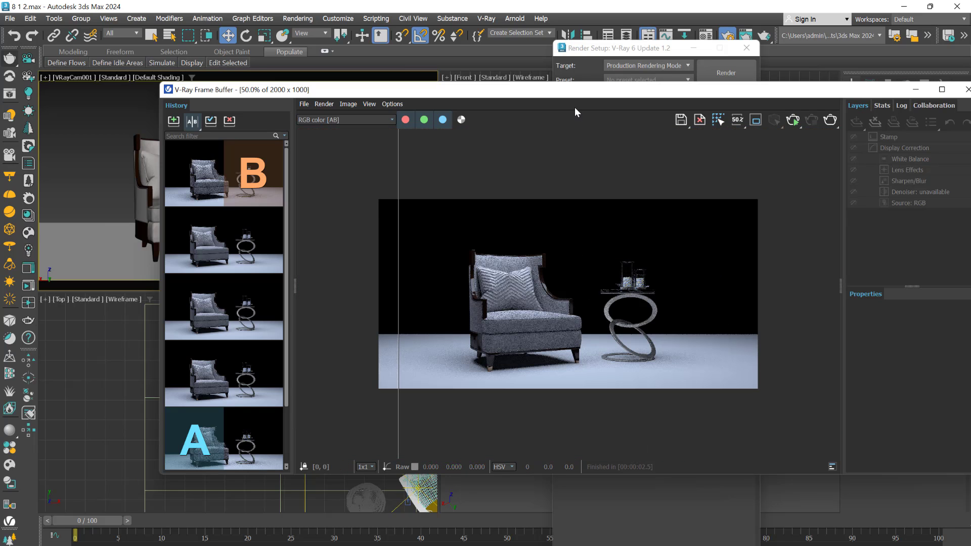
Step: Set the progressive image sampler's max subdivs to 100 and its noise threshold to 0,003
left_click_drag(576, 96, 517, 422)
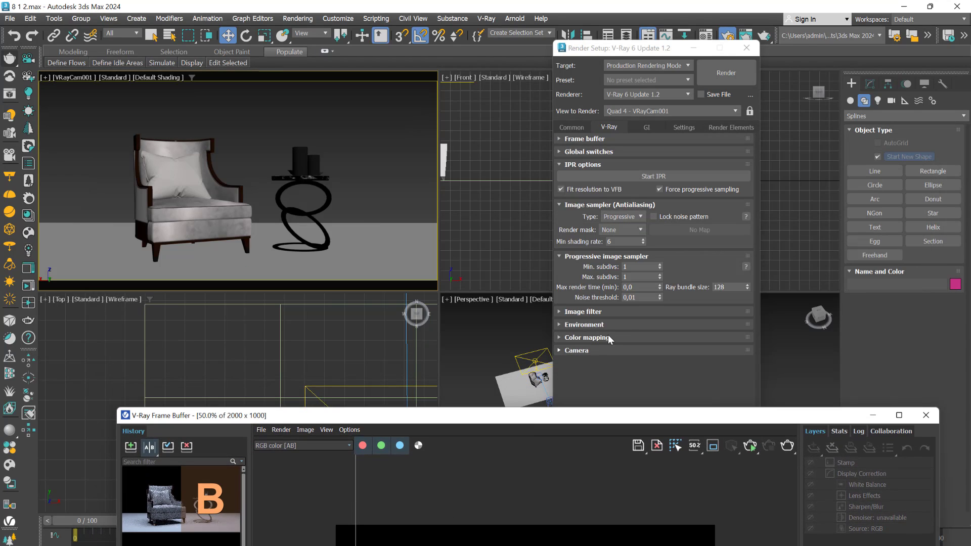
left_click(636, 279)
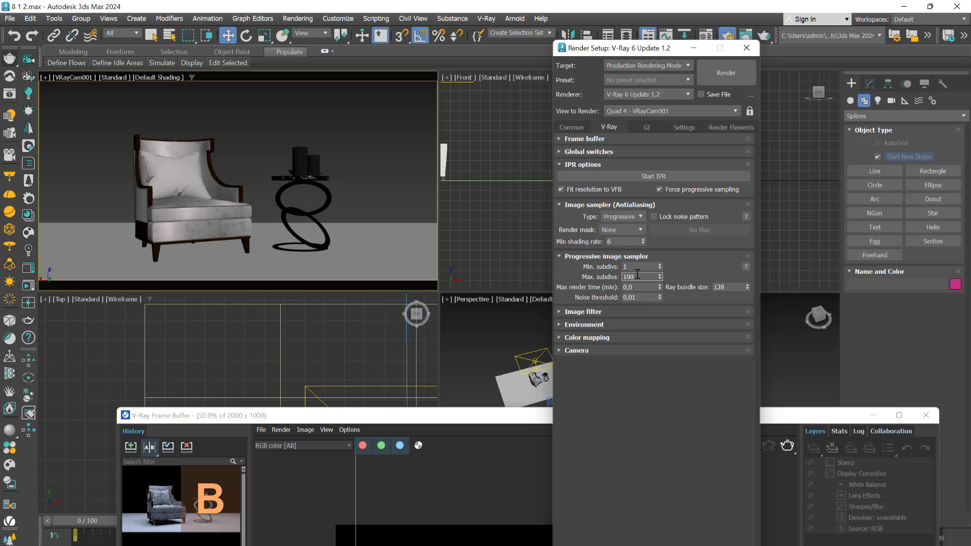
left_click_drag(637, 276, 618, 278)
left_click_drag(525, 421, 527, 349)
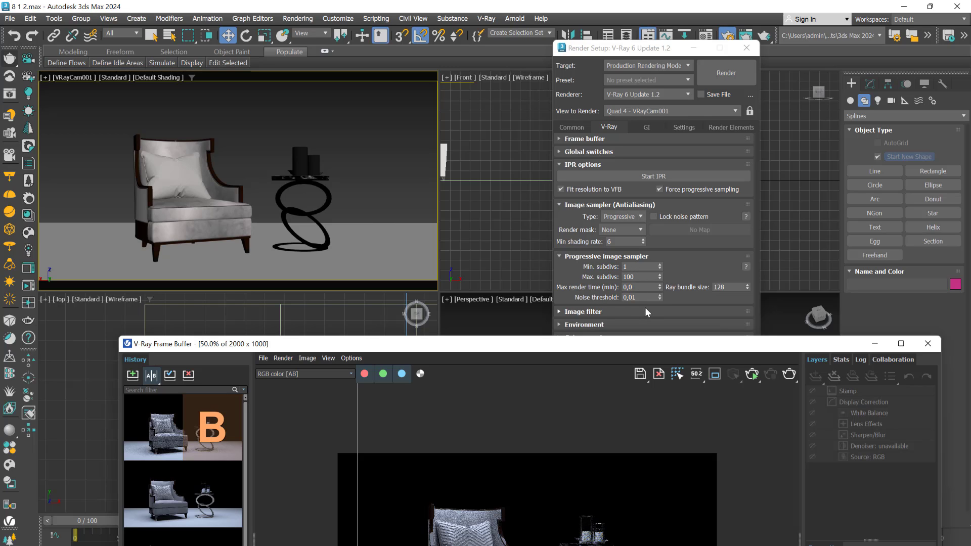
left_click_drag(638, 298, 617, 298)
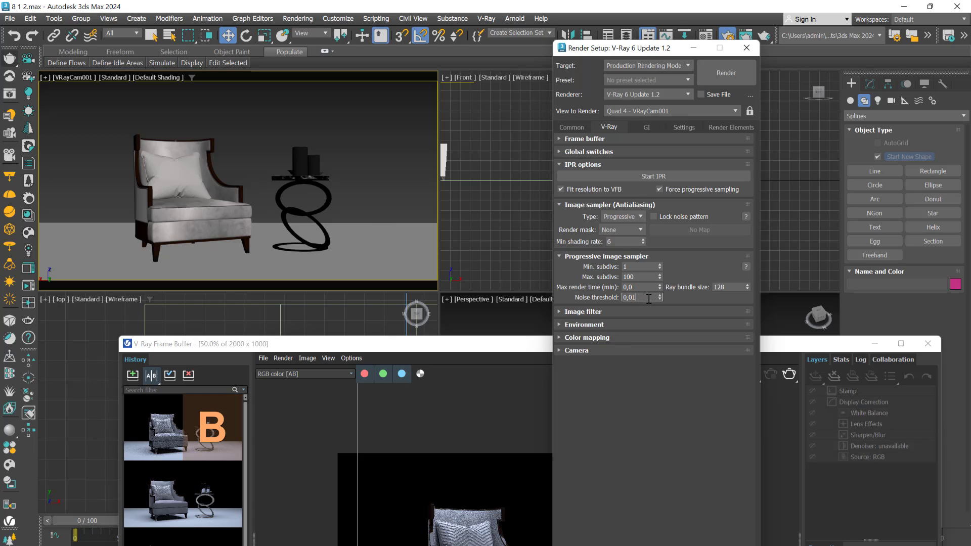
type("5")
type("3")
Step: Locate VRayDenoiser among the available render elements and close the list without adding it
left_click(723, 128)
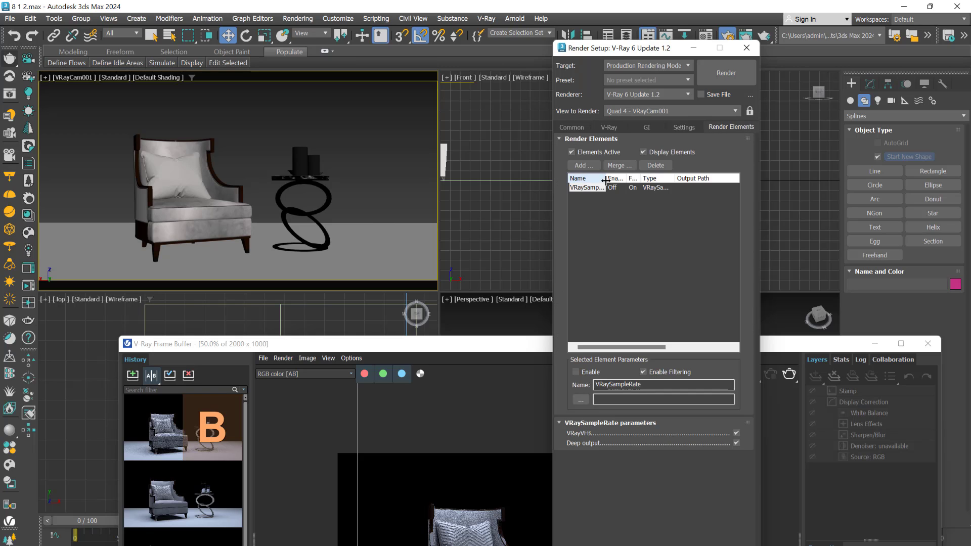
left_click(583, 165)
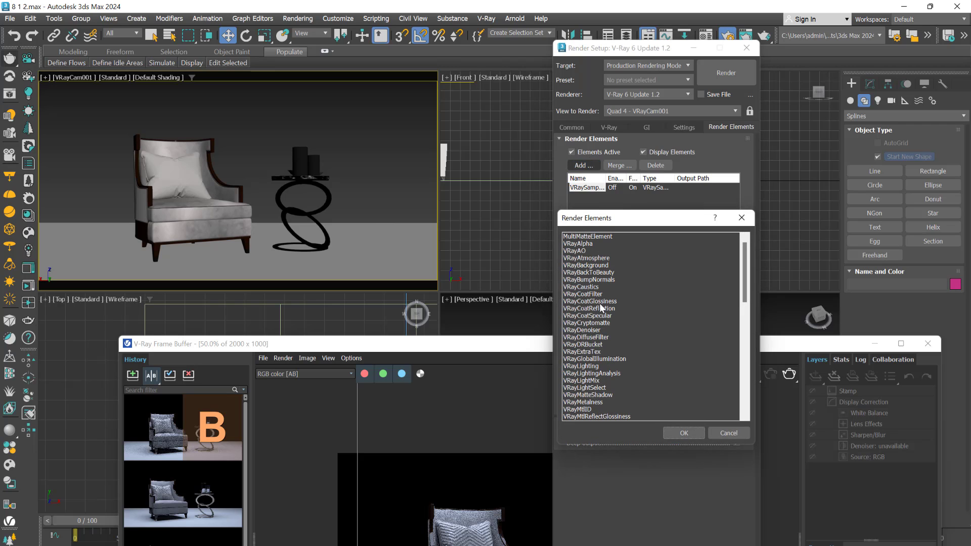
left_click(588, 329)
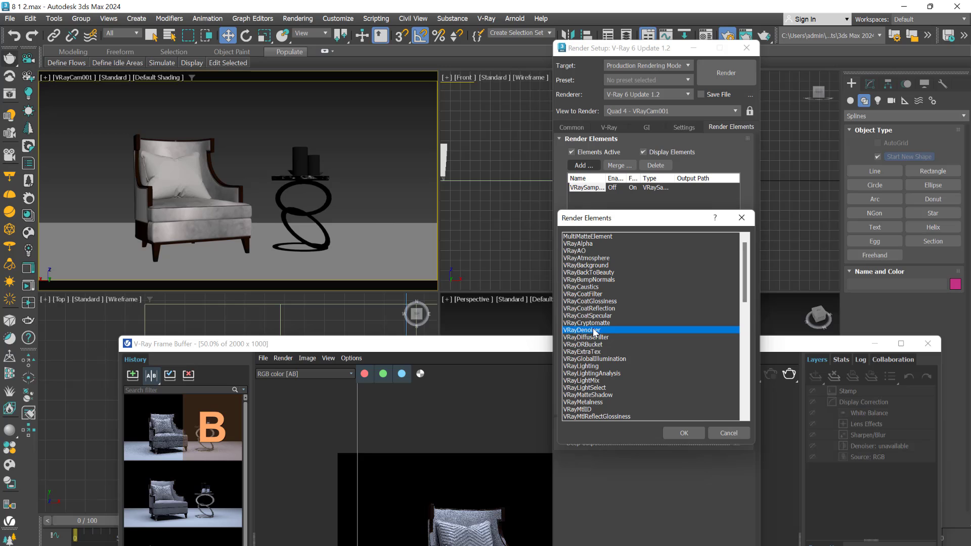
left_click(741, 218)
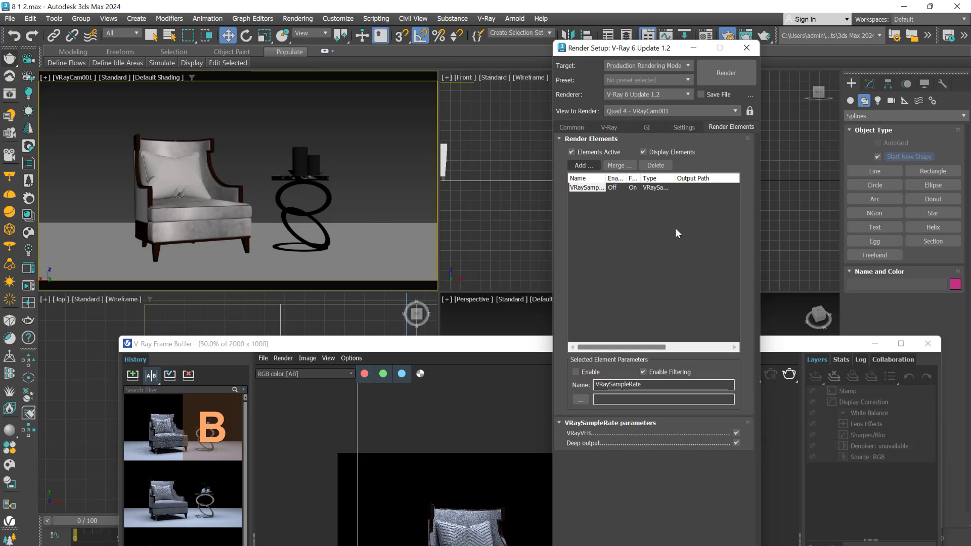
Step: Switch the image sampler type to Bucket and open its noise threshold for editing
left_click(608, 127)
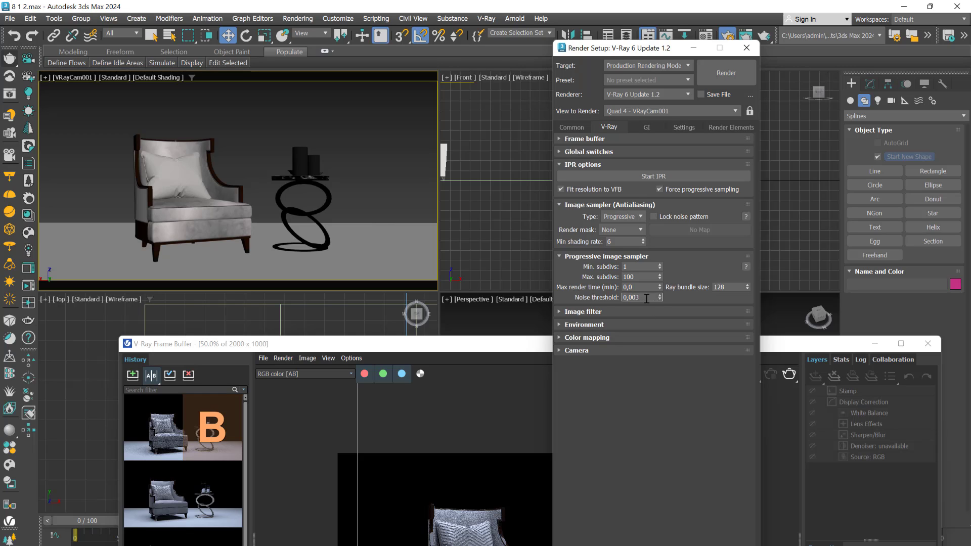
left_click(643, 388)
left_click(617, 229)
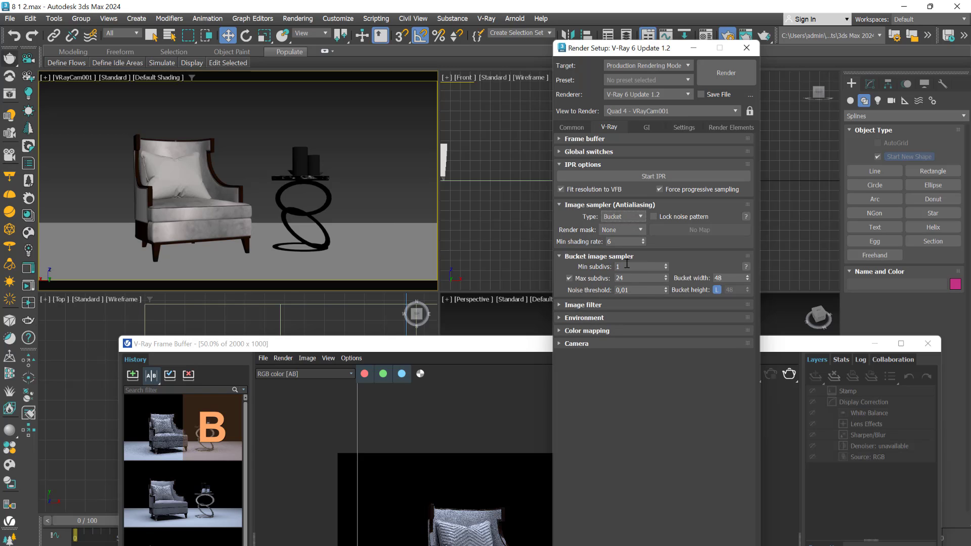
left_click(637, 291)
key("BackSpace")
Step: Select VRayDenoiser in the list of render elements to add and bring the frame buffer with the A/B comparison back into view
left_click(723, 127)
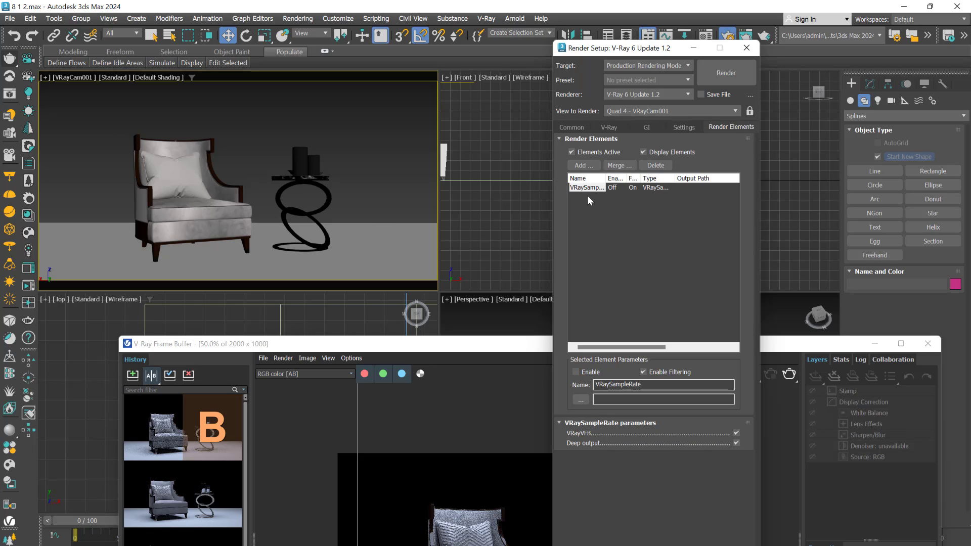
left_click(584, 165)
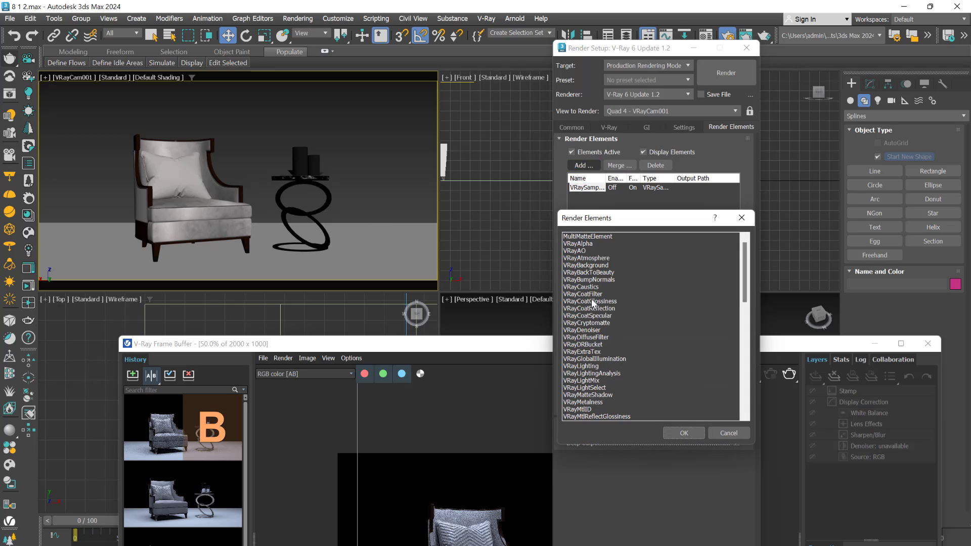
left_click(585, 330)
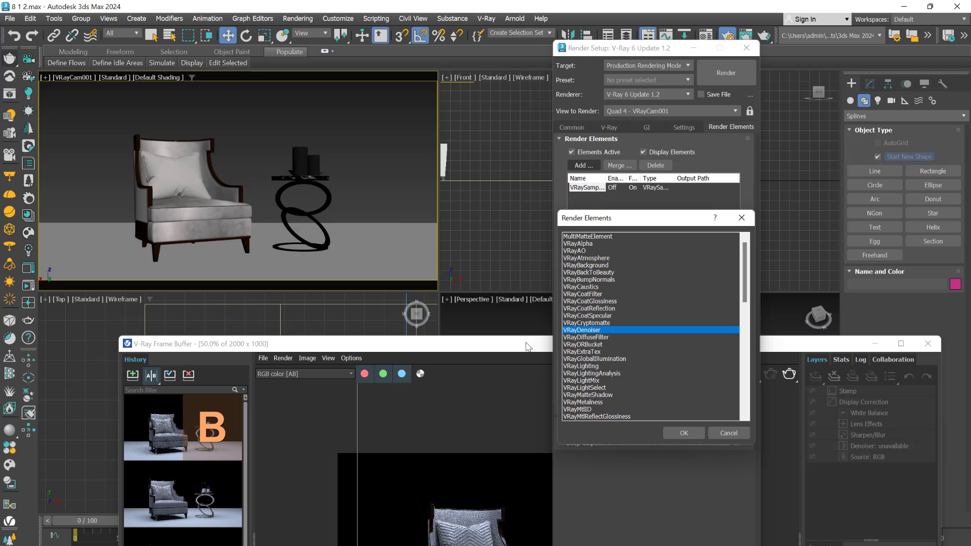
left_click_drag(526, 348, 499, 116)
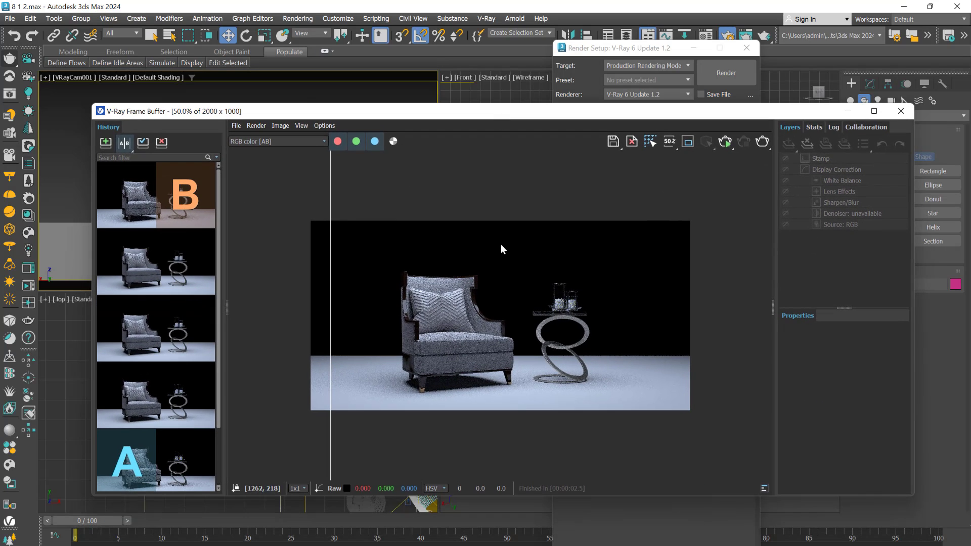
left_click_drag(563, 117, 567, 147)
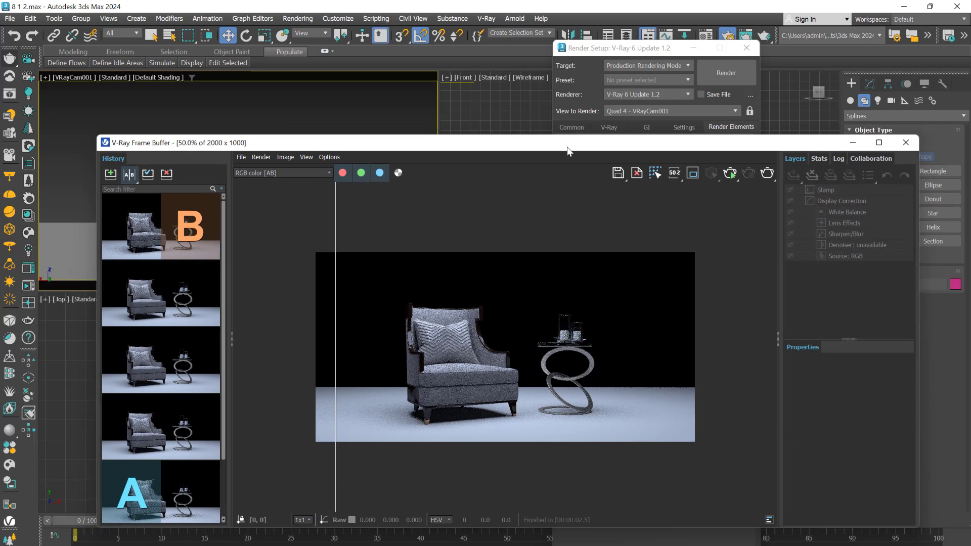